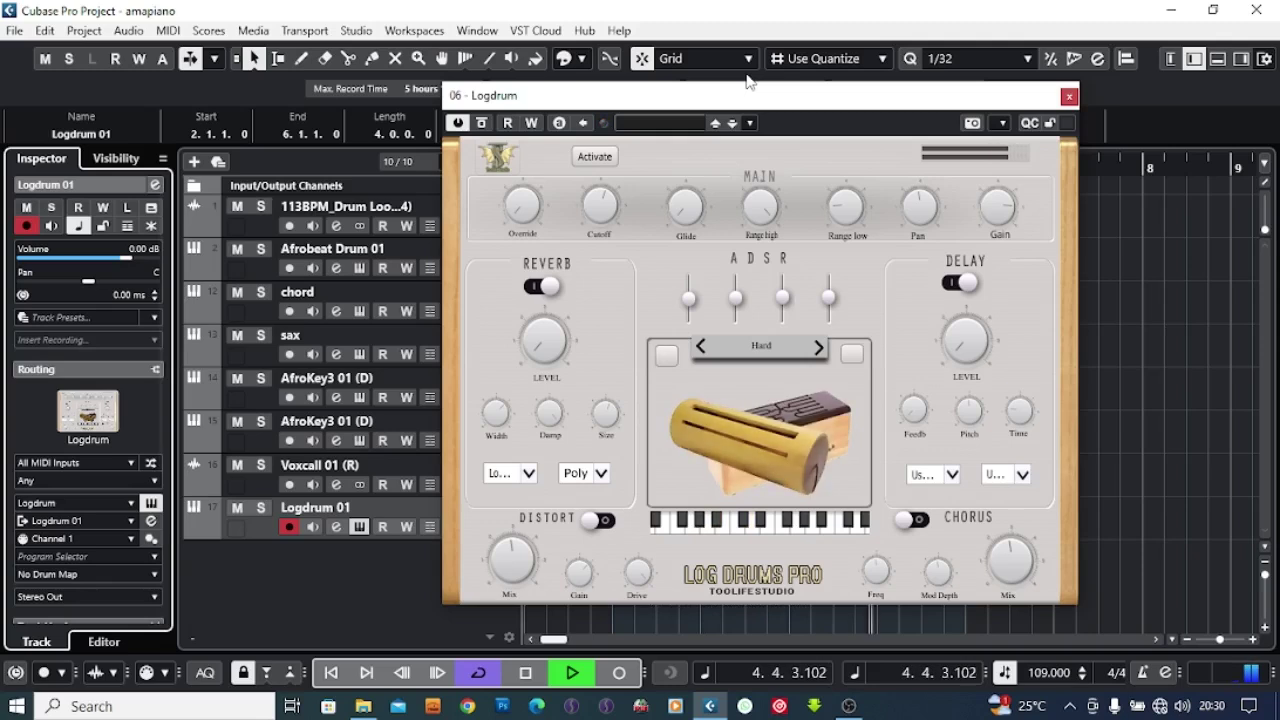
{"action": "left_click", "coordinate": [523, 676]}
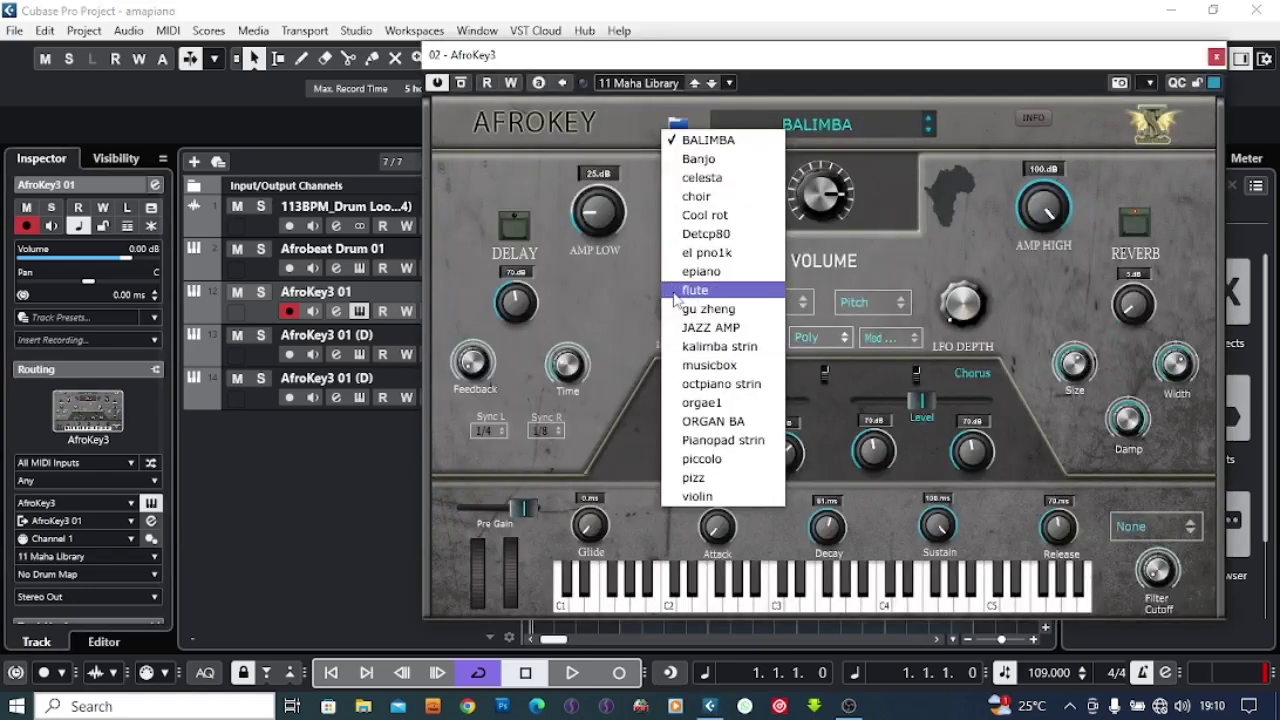
Load the el pno1k preset in AfroKey and record a chord part on the AfroKey3 01 track.
{"action": "left_click", "coordinate": [710, 253]}
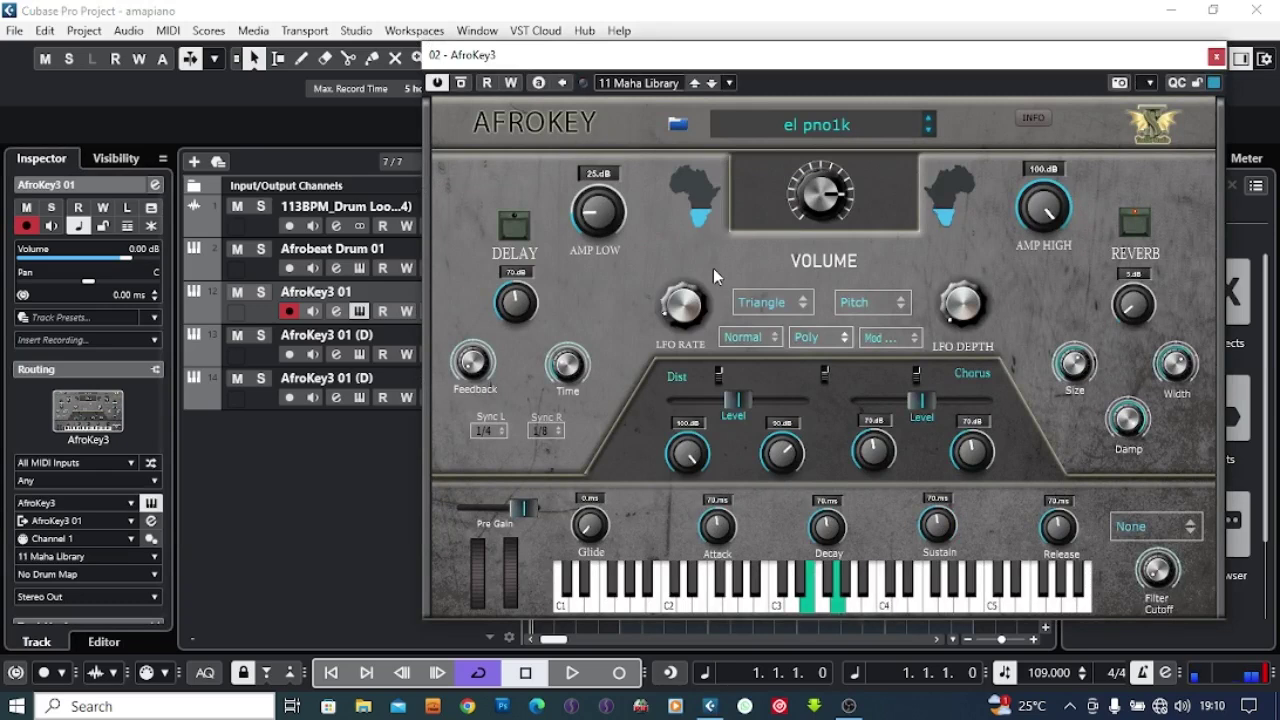
{"action": "left_click", "coordinate": [1216, 57]}
{"action": "key", "text": "KP_Multiply"}
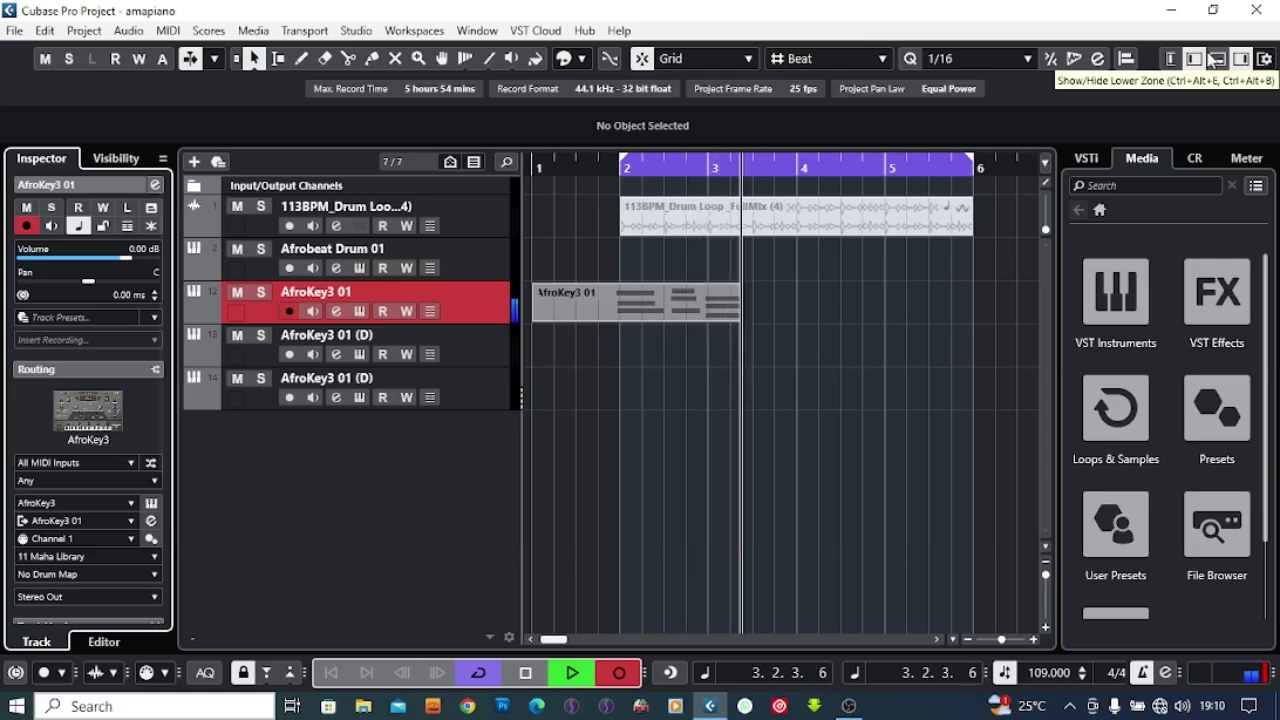
{"action": "key", "text": "space"}
Open the recorded AfroKey3 01 chord part in the note editor and play it back.
{"action": "left_click", "coordinate": [1216, 58]}
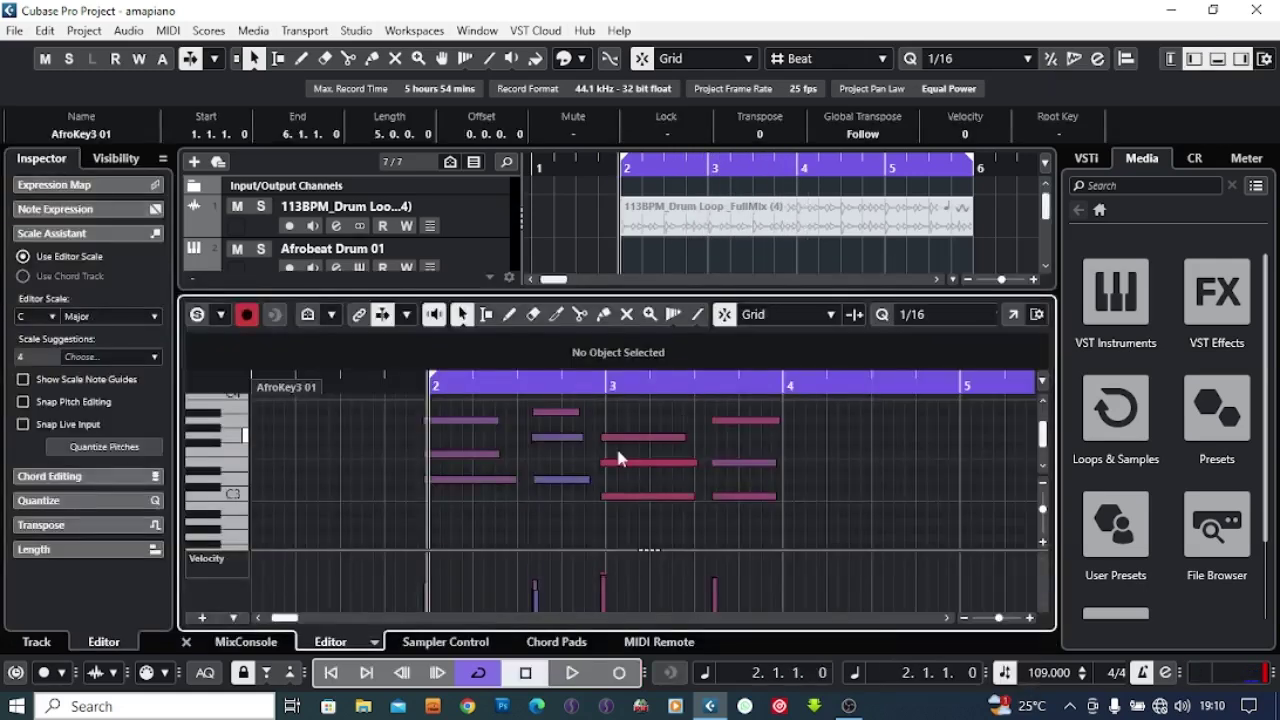
{"action": "scroll", "coordinate": [600, 448], "scroll_direction": "up", "scroll_amount": 2}
{"action": "key", "text": "space"}
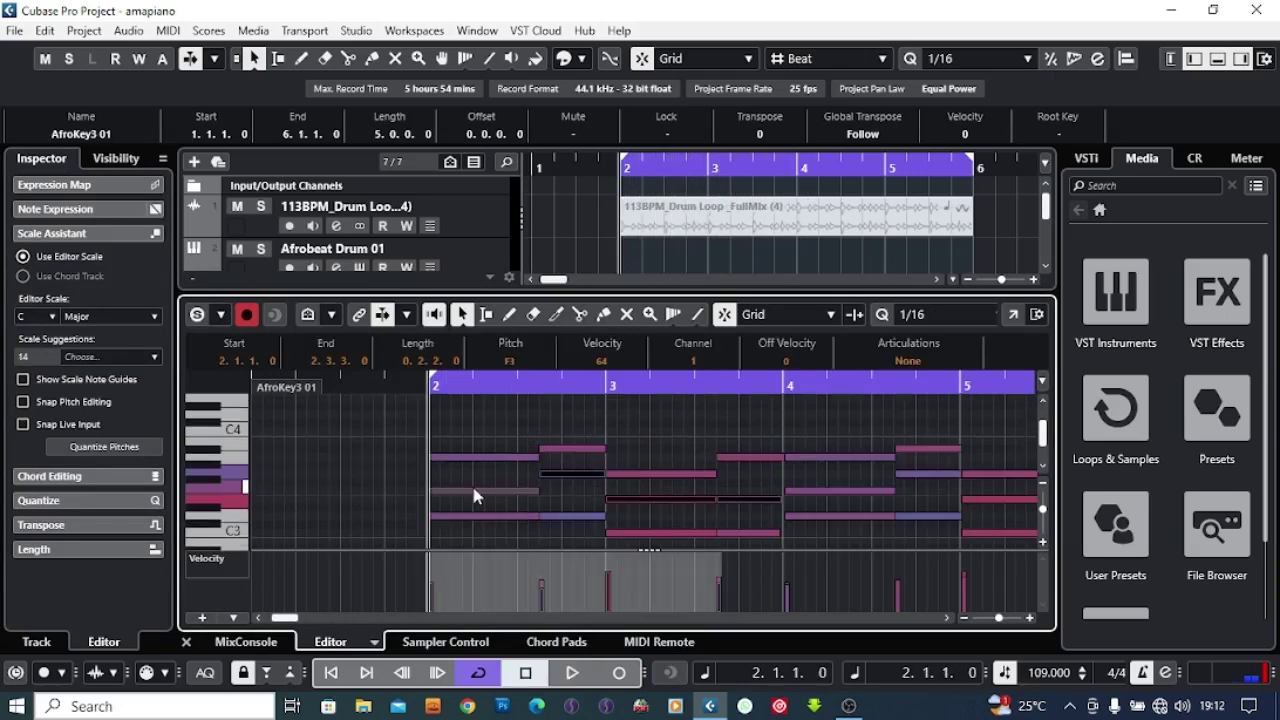
Raise the selected middle chord notes in bars 2 and 3 by one octave.
{"action": "left_click_drag", "start_coordinate": [473, 490], "coordinate": [472, 437]}
{"action": "key", "text": "Up"}
{"action": "key", "text": "Up"}
{"action": "key", "text": "Up"}
{"action": "scroll", "coordinate": [472, 437], "scroll_direction": "up", "scroll_amount": 1}
{"action": "key", "text": "Up"}
{"action": "key", "text": "Up"}
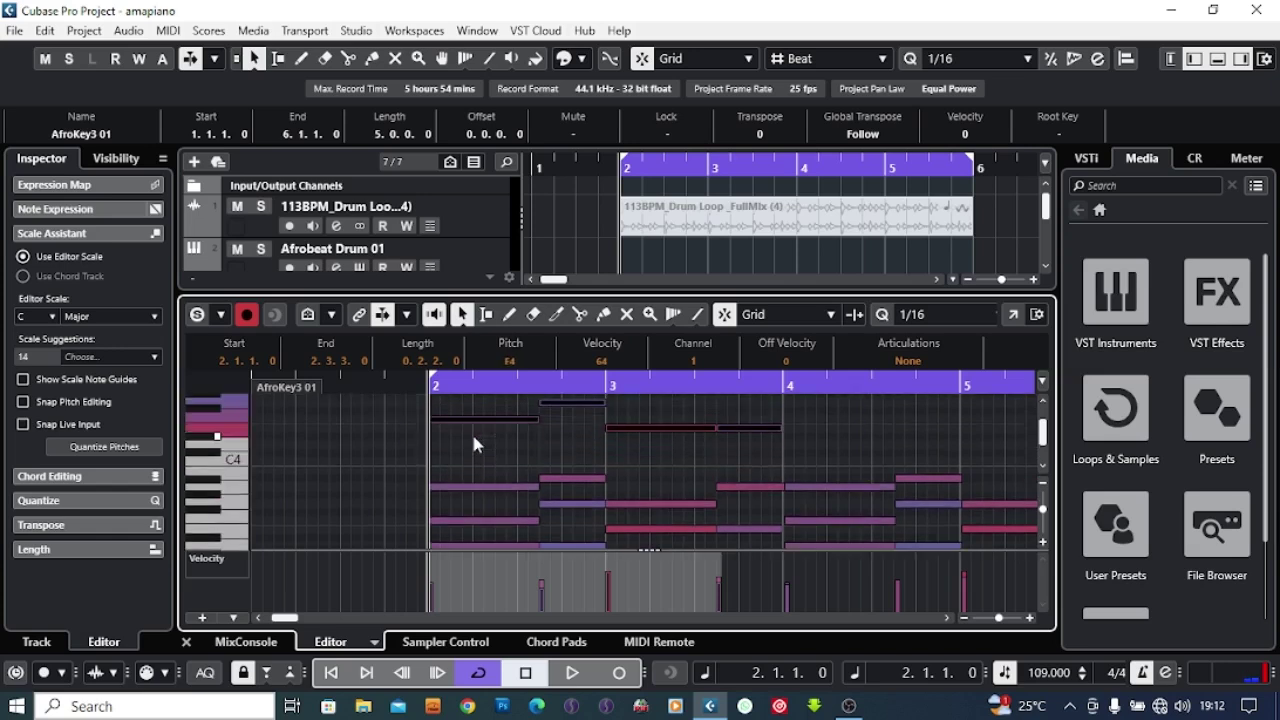
Play back the edited chords and trim the start of the AfroKey3 01 part to bar 2.
{"action": "key", "text": "space"}
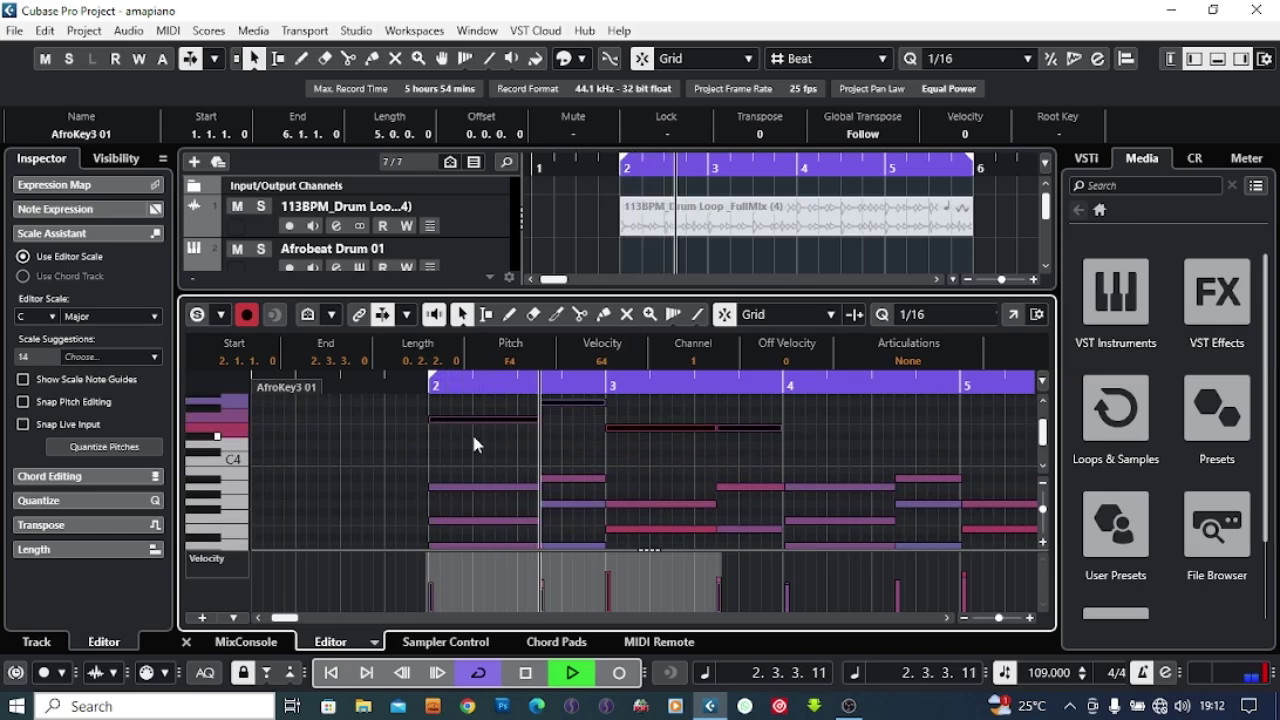
{"action": "left_click", "coordinate": [820, 443]}
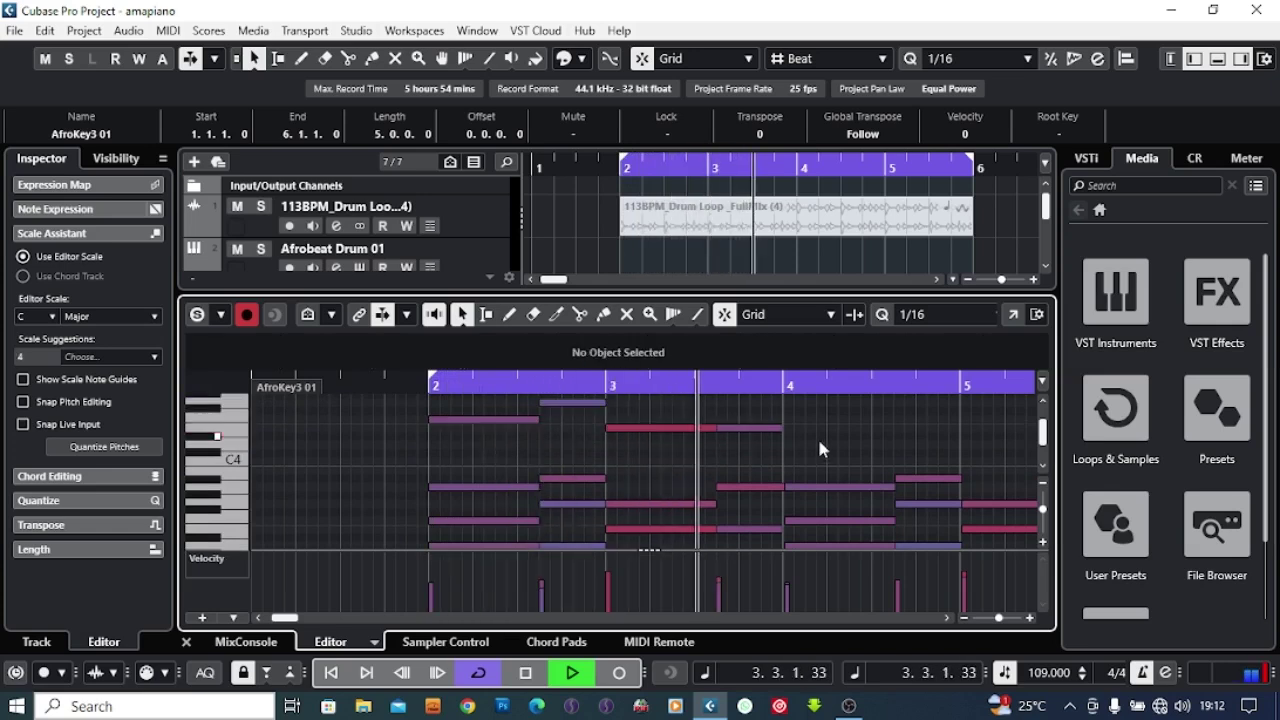
{"action": "left_click_drag", "start_coordinate": [534, 314], "coordinate": [623, 312]}
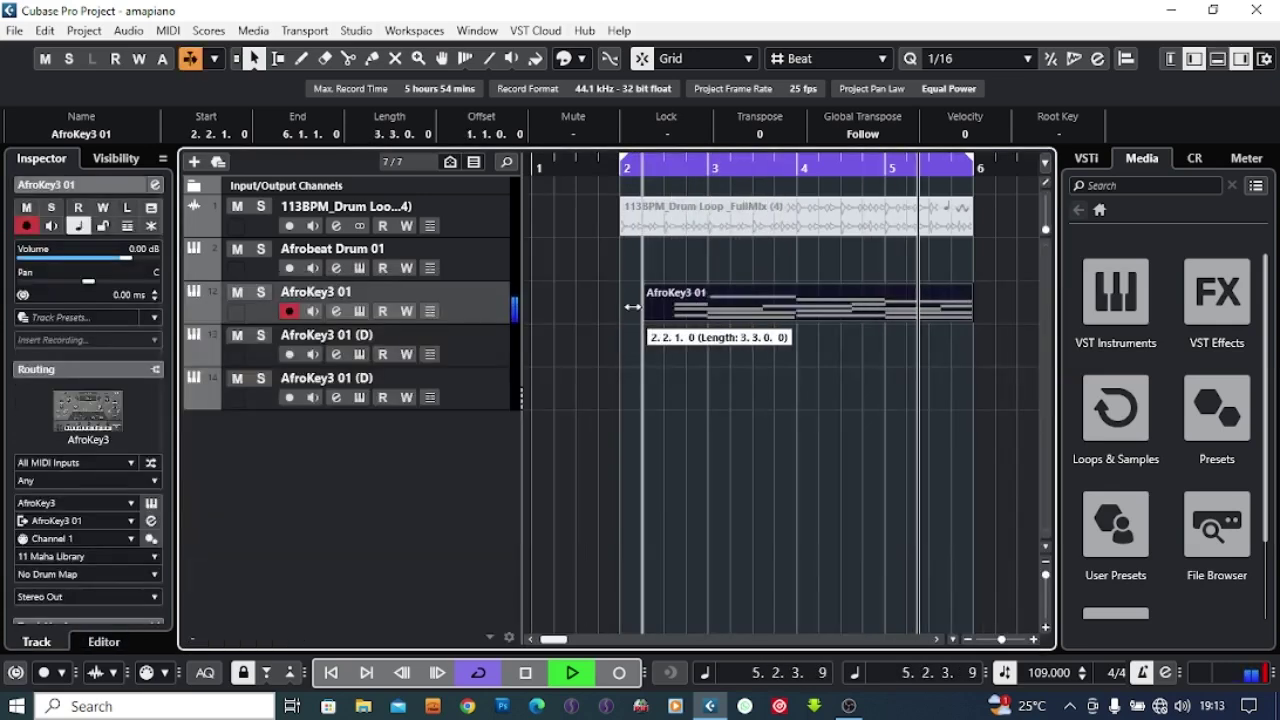
{"action": "key", "text": "space"}
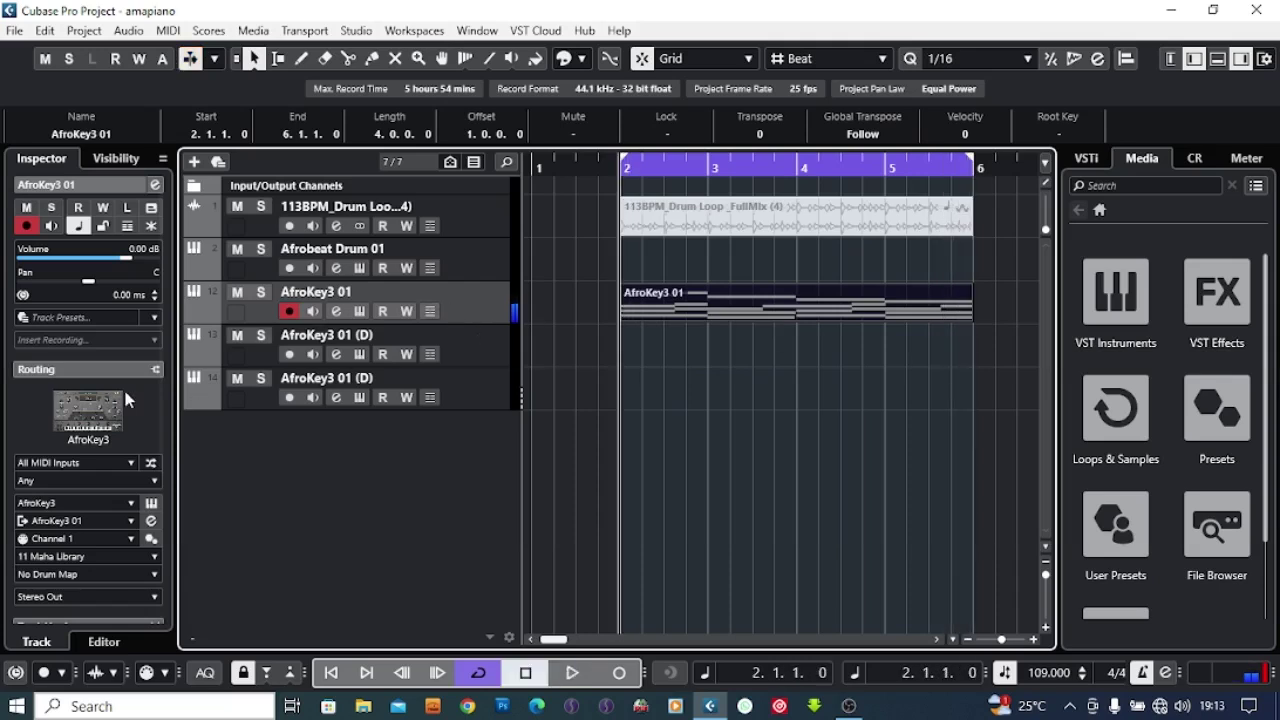
Set the LFO target of the AfroKey instrument on the AfroKey3 01 track to Expression while the chords play.
{"action": "left_click", "coordinate": [115, 403]}
{"action": "key", "text": "space"}
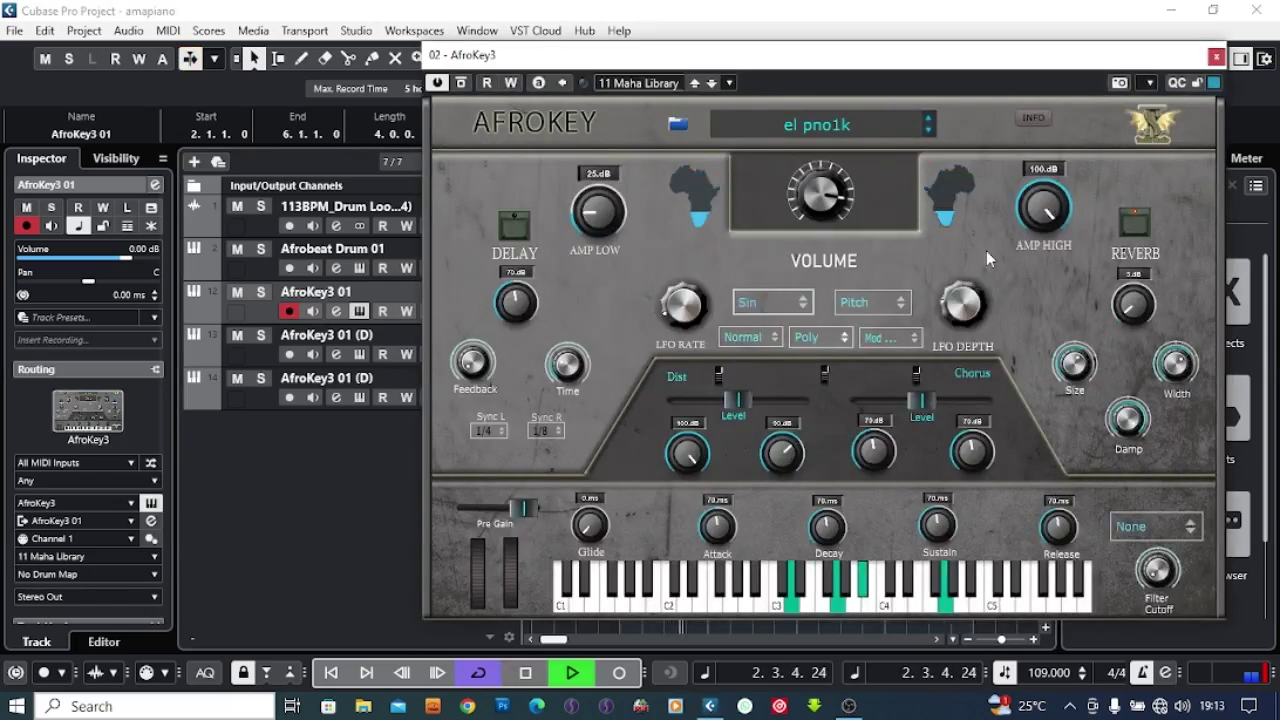
{"action": "left_click", "coordinate": [858, 304]}
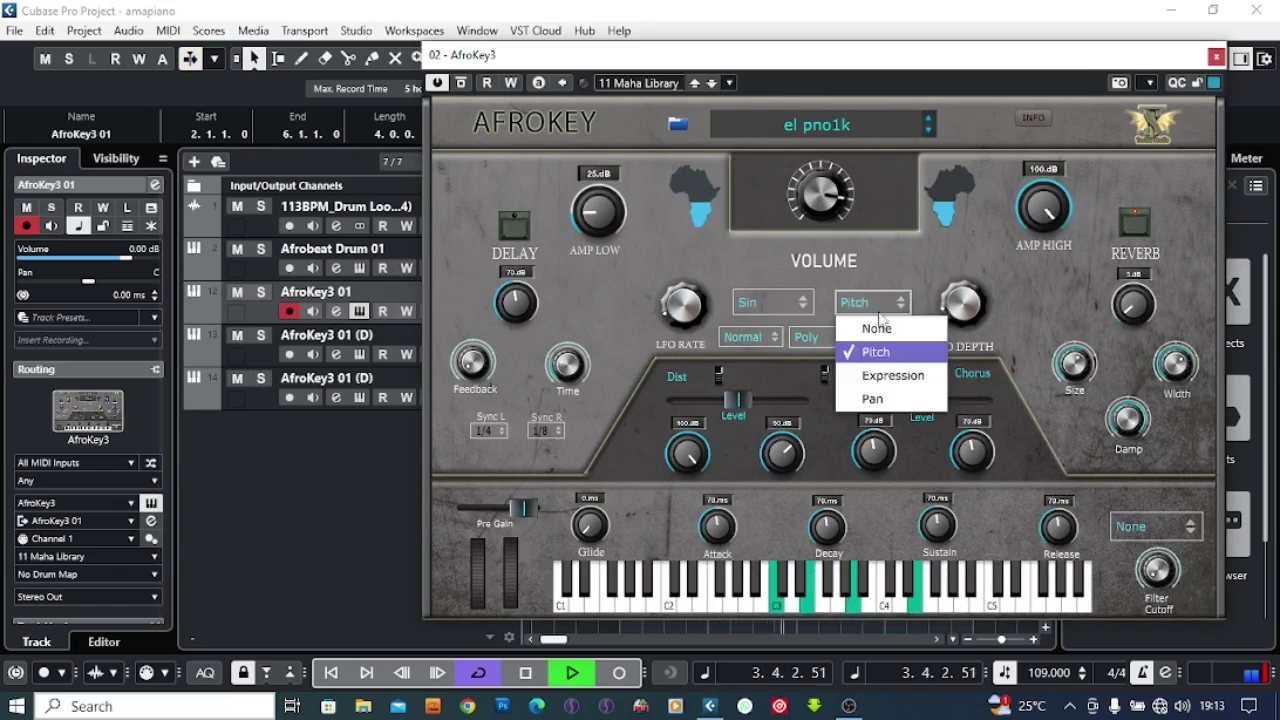
{"action": "left_click", "coordinate": [893, 376]}
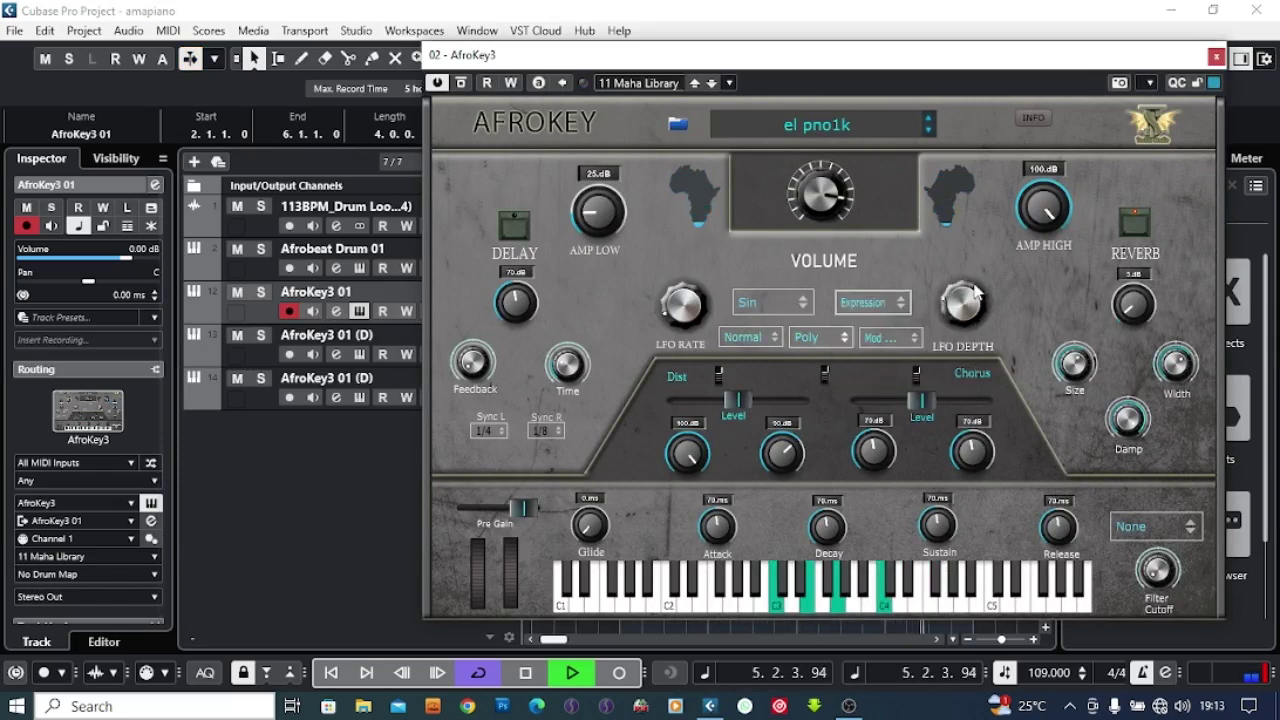
{"action": "left_click", "coordinate": [1216, 56]}
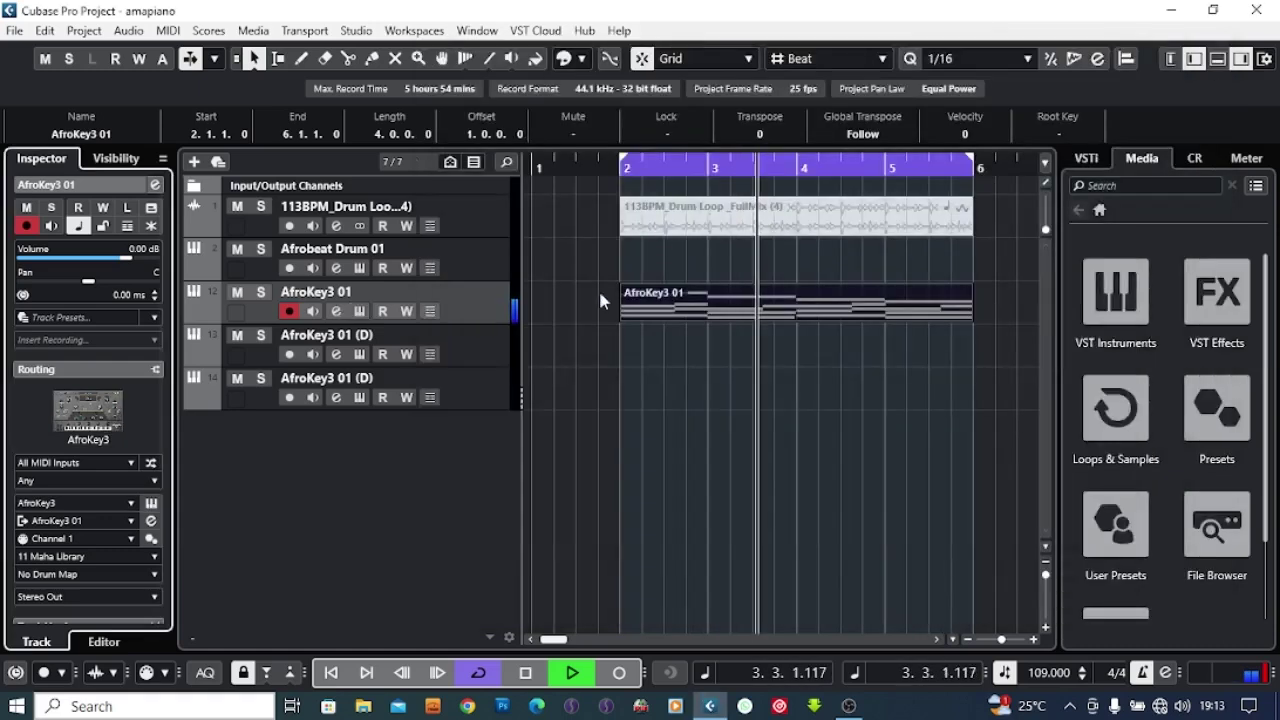
Stop playback and start recording a part on the AfroKey3 01 (D) track that uses the 8. Sax program.
{"action": "left_click", "coordinate": [611, 344]}
{"action": "key", "text": "space"}
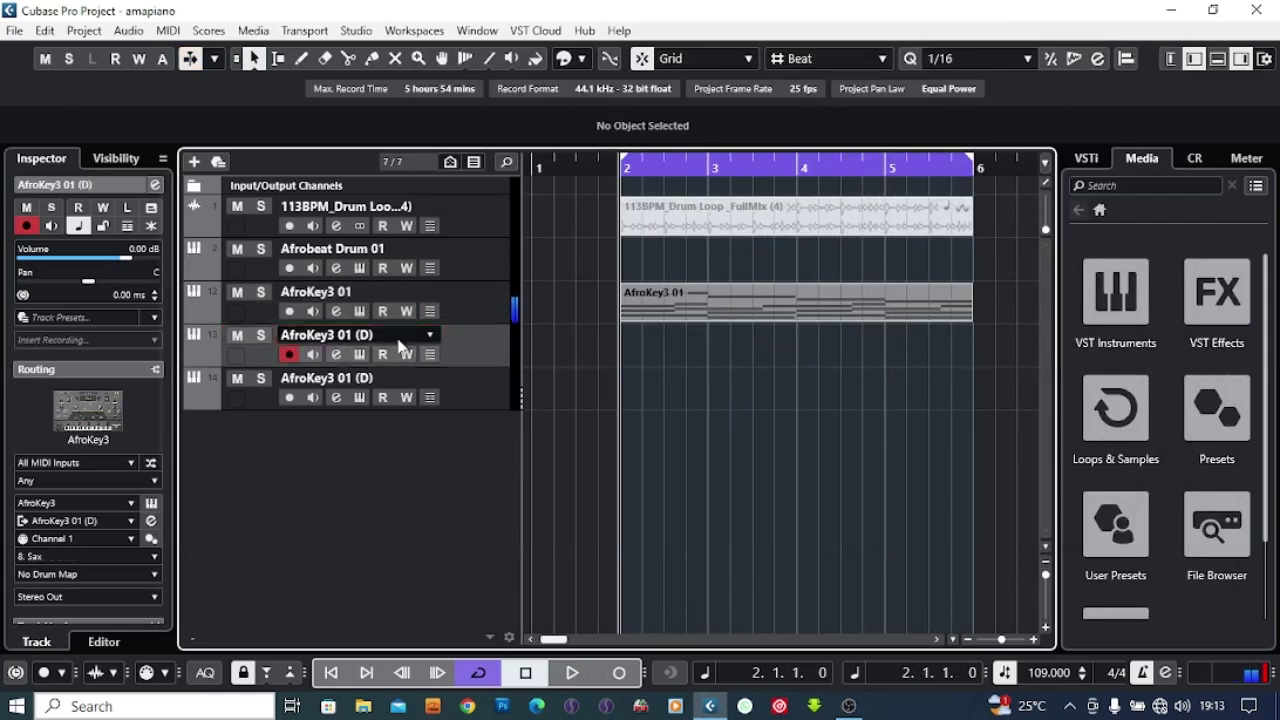
{"action": "key", "text": "KP_Multiply"}
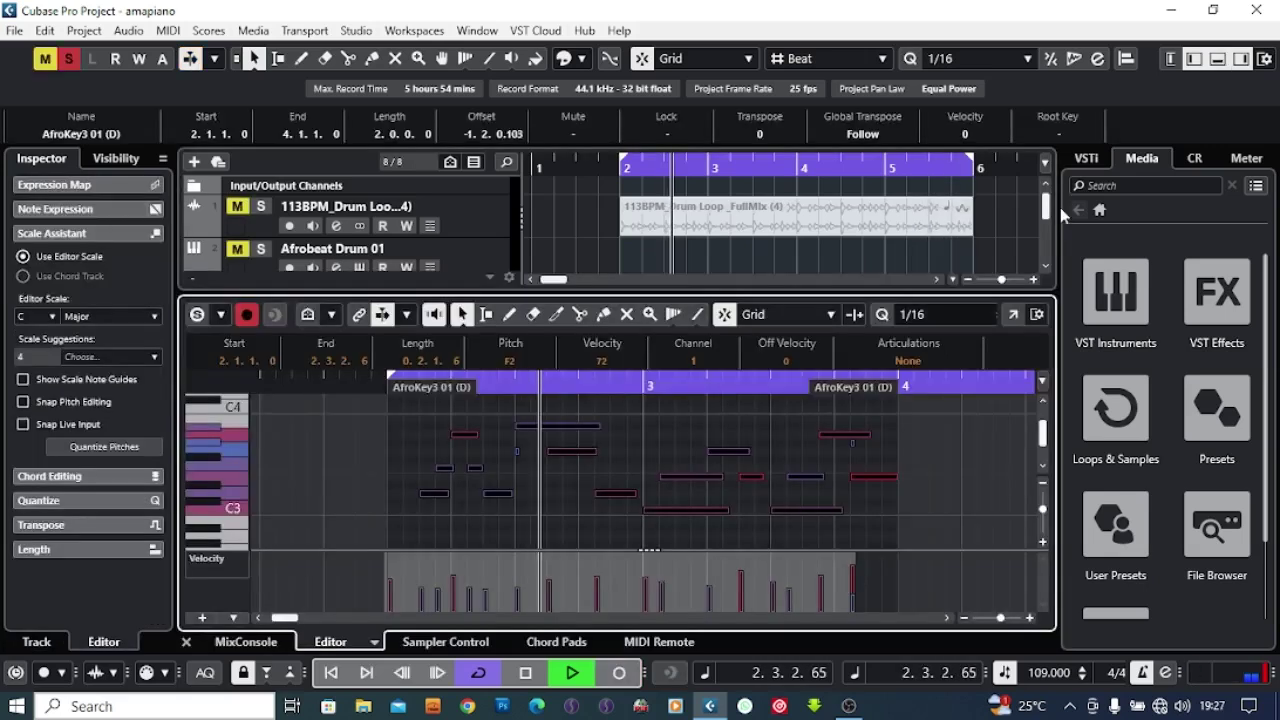
Duplicate the two-bar piano part on the soloed AfroKey3 01 (D) track to bar 4, and solo the chord track.
{"action": "left_click", "coordinate": [1217, 60]}
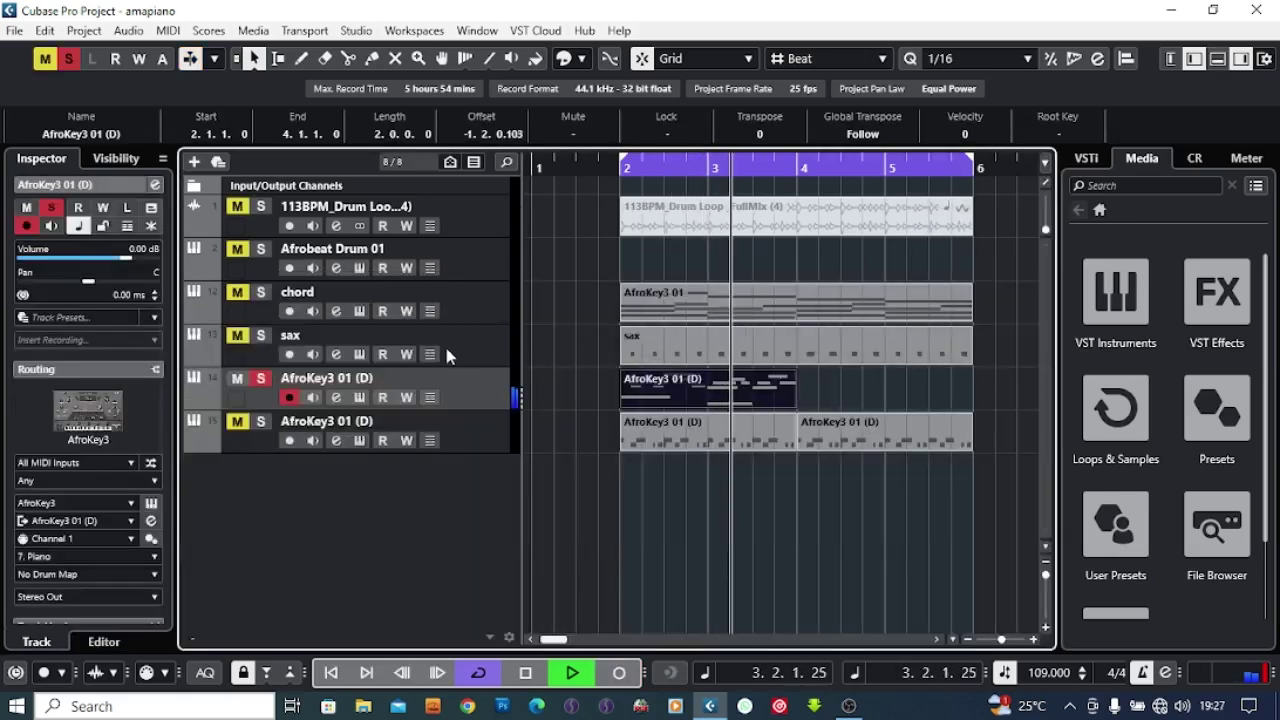
{"action": "key", "text": "ctrl+d"}
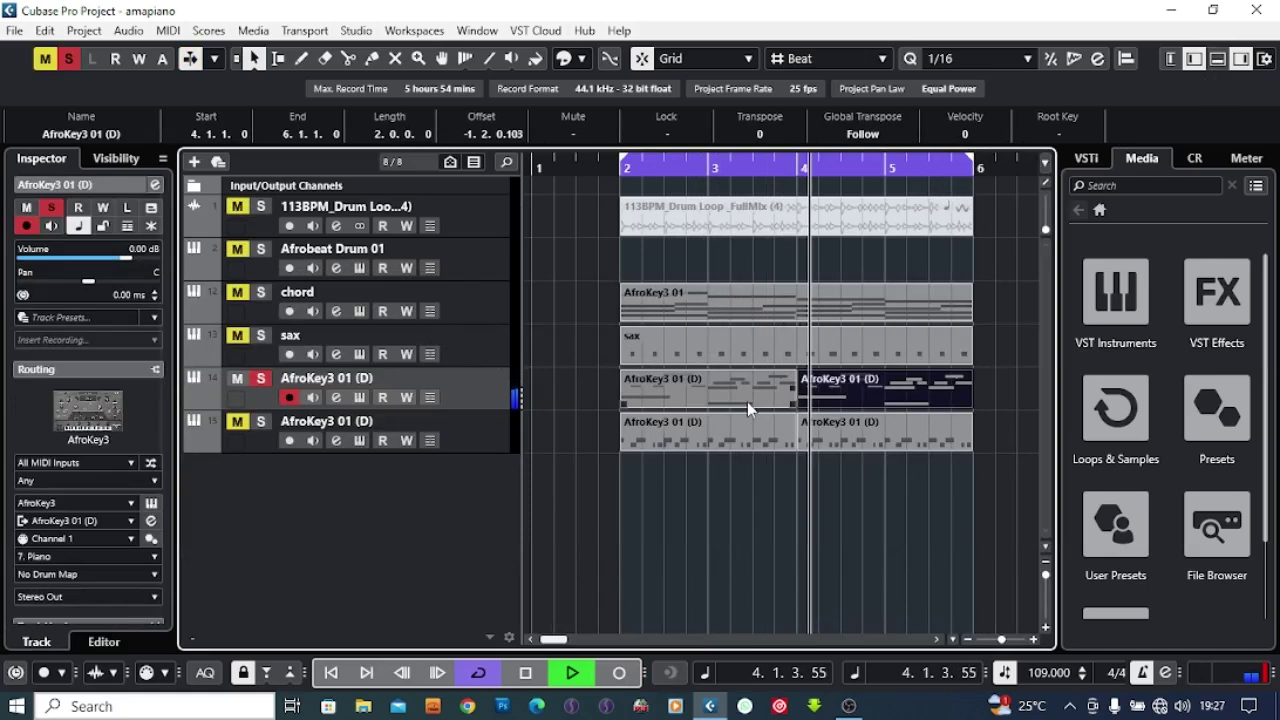
{"action": "left_click", "coordinate": [237, 292]}
{"action": "left_click", "coordinate": [260, 292]}
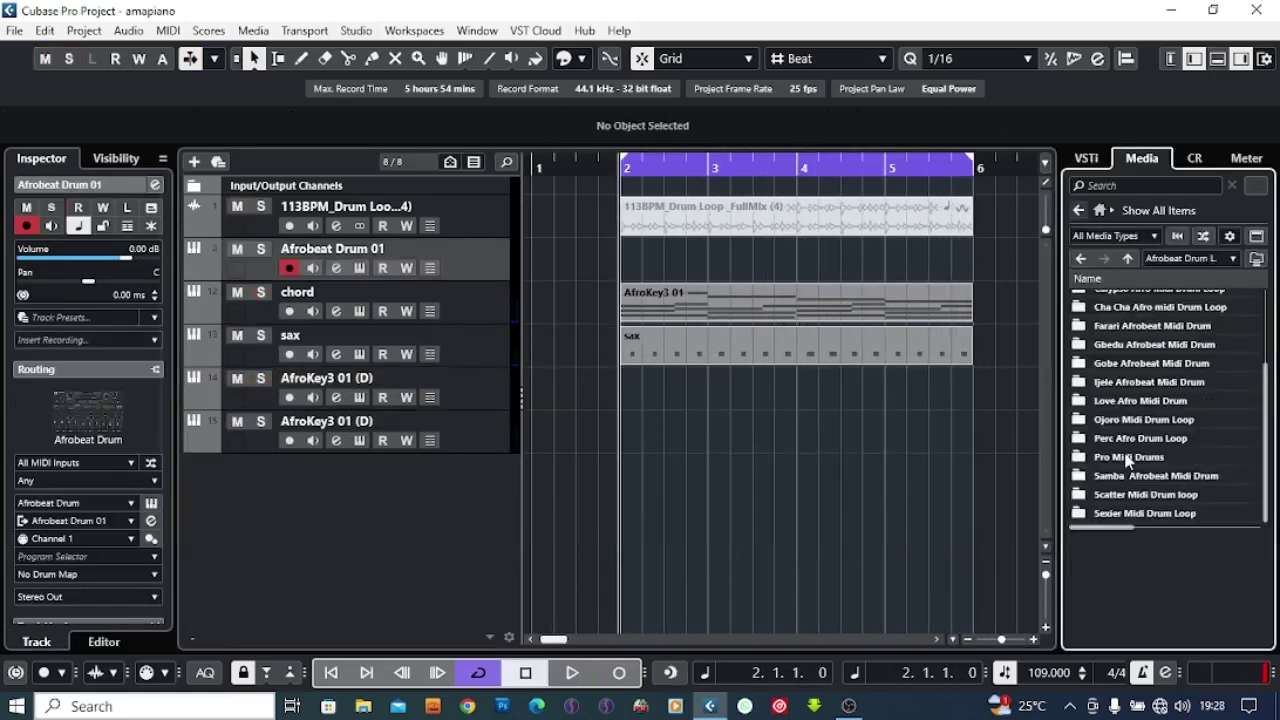
Insert the Koko loop from the Pro Midi Drums folder on the Afrobeat Drum 01 track at bar 2 and play it.
{"action": "double_click", "coordinate": [1125, 457]}
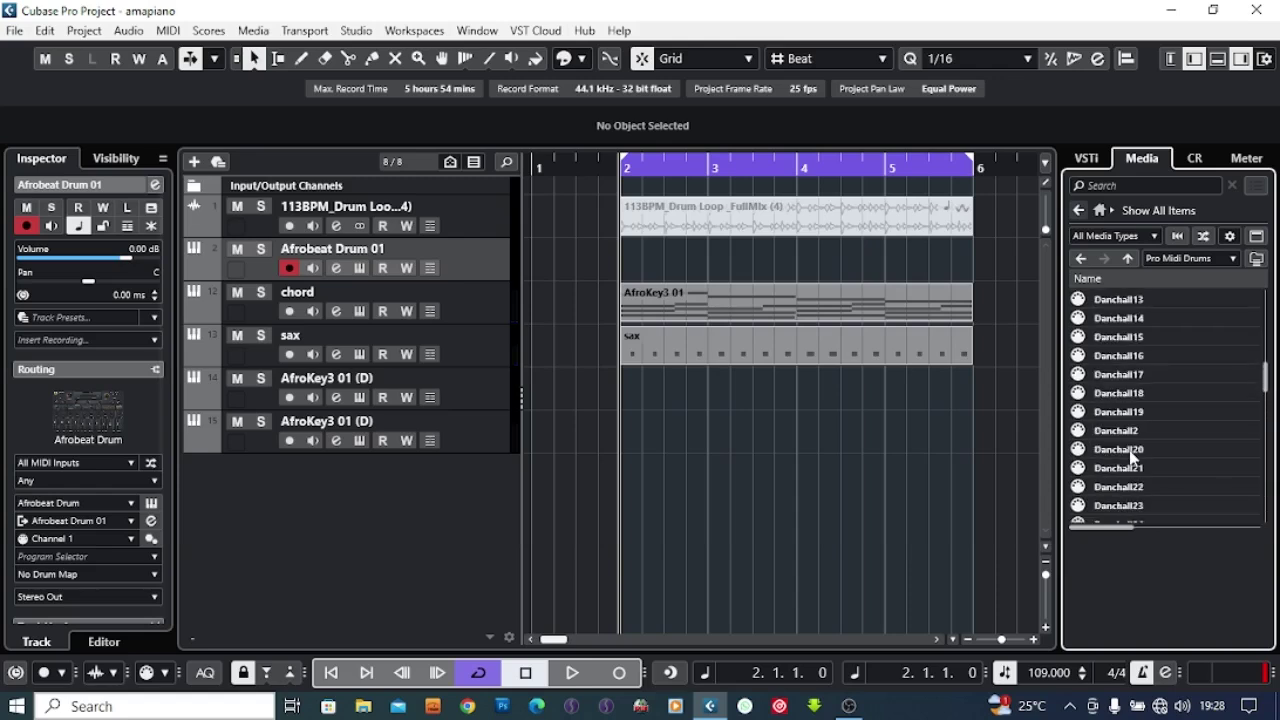
{"action": "scroll", "coordinate": [1130, 457], "scroll_direction": "down", "scroll_amount": 5}
{"action": "scroll", "coordinate": [1080, 452], "scroll_direction": "down", "scroll_amount": 4}
{"action": "left_click_drag", "start_coordinate": [1113, 378], "coordinate": [630, 272]}
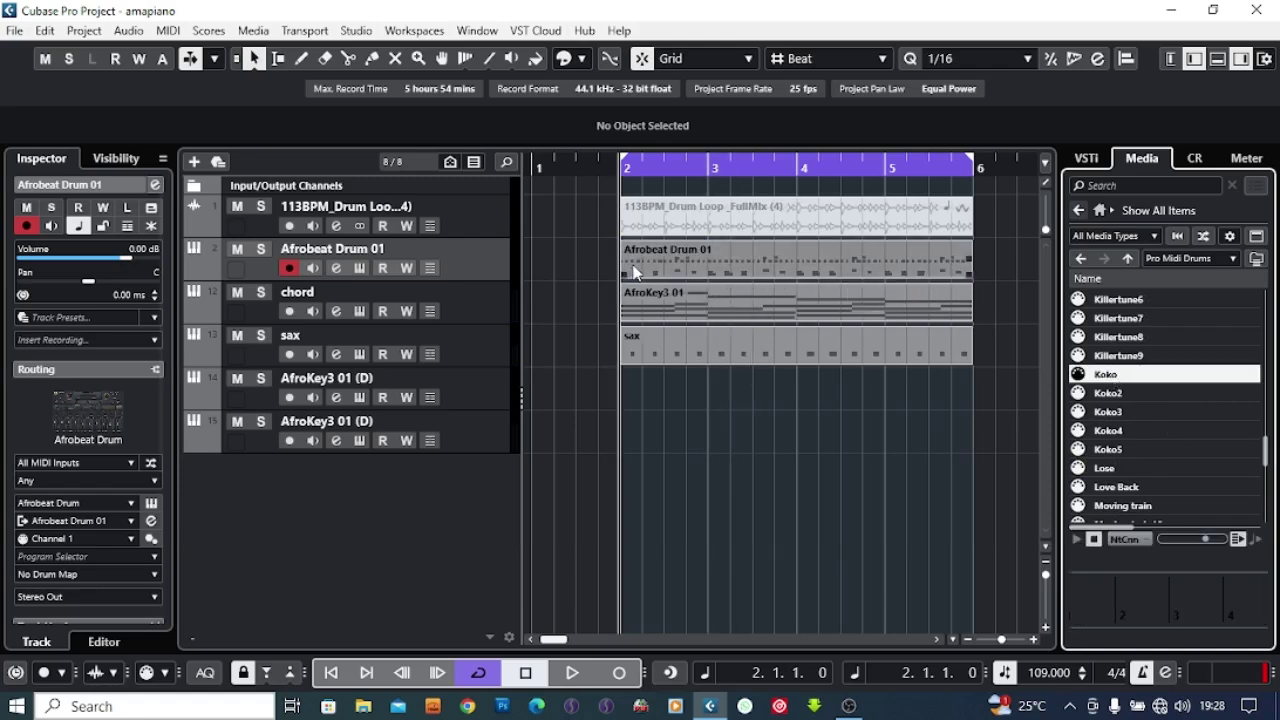
{"action": "key", "text": "space"}
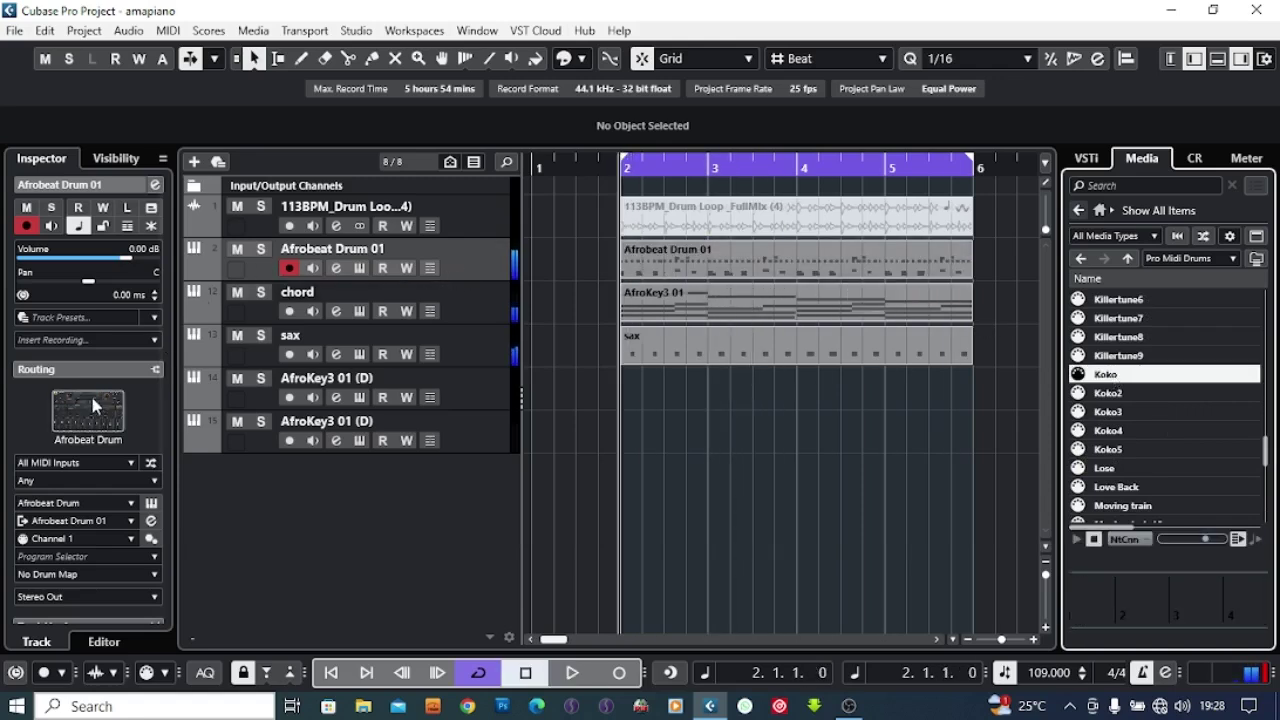
Choose the 25. Koko kit from the Pro Level Instrument group in Afrobeat Drum and listen to the beat with it.
{"action": "left_click", "coordinate": [90, 398]}
{"action": "left_click", "coordinate": [628, 190]}
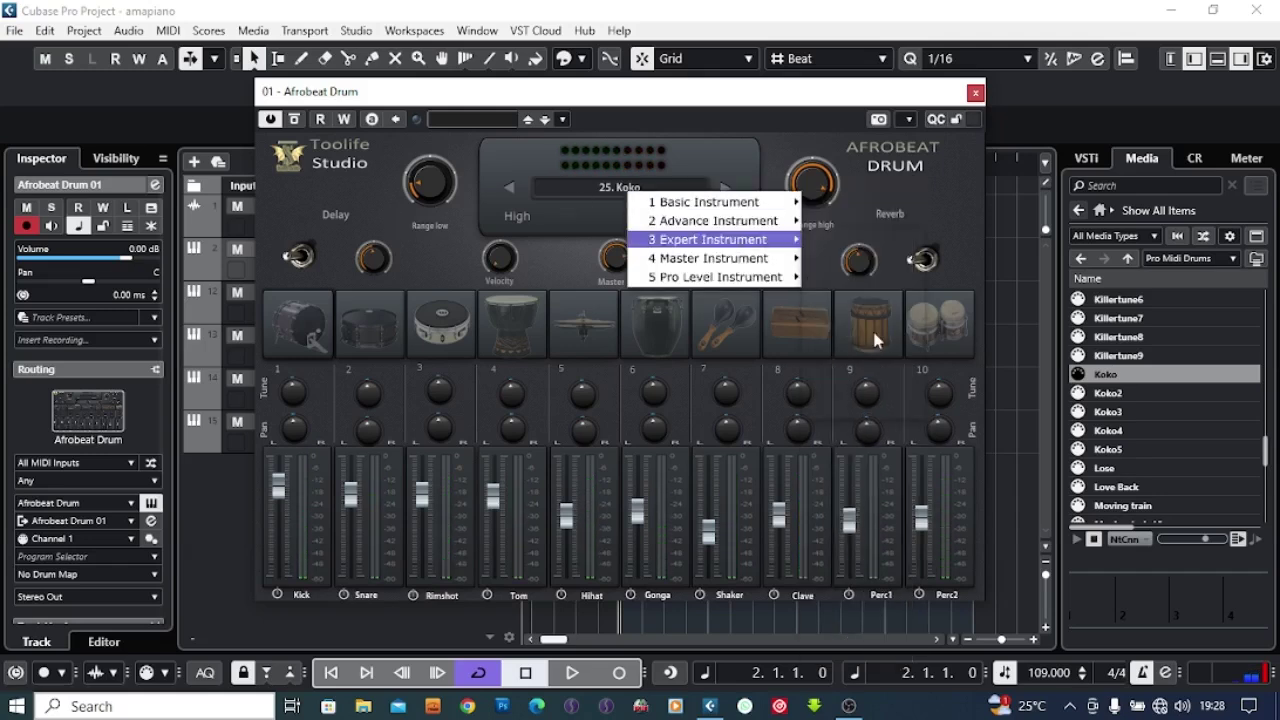
{"action": "mouse_move", "coordinate": [716, 279]}
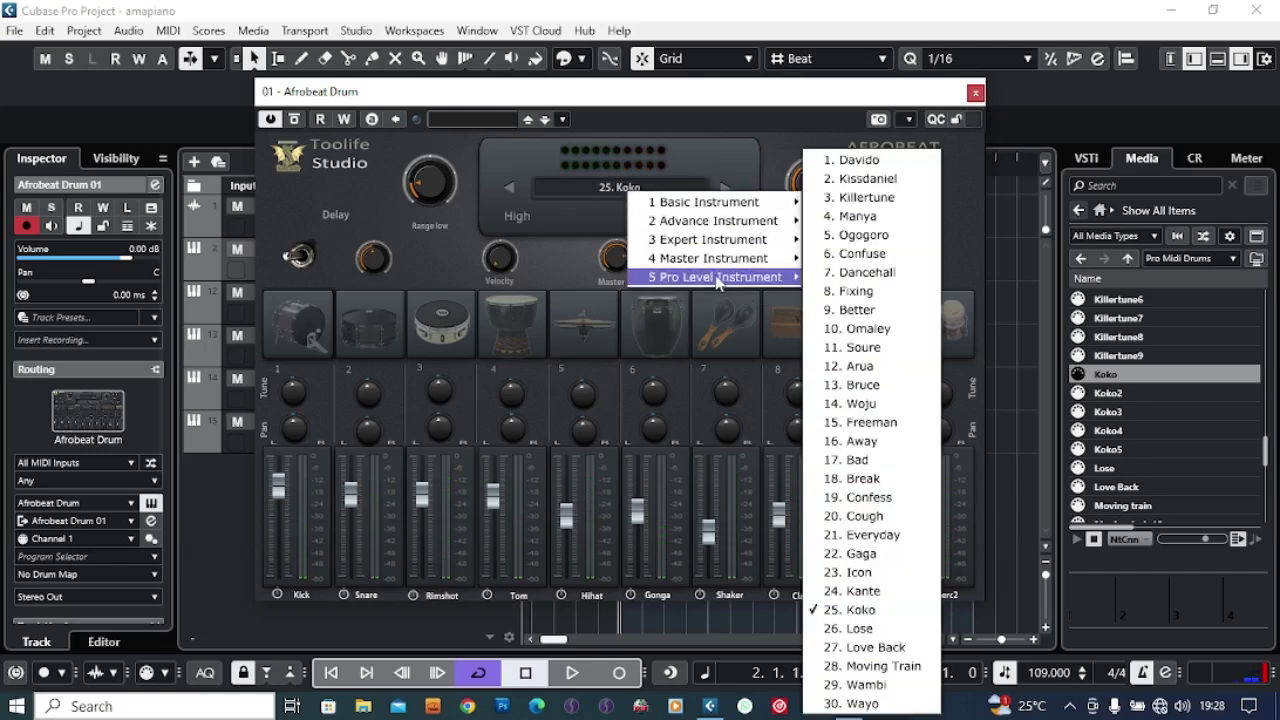
{"action": "left_click", "coordinate": [876, 610]}
{"action": "key", "text": "space"}
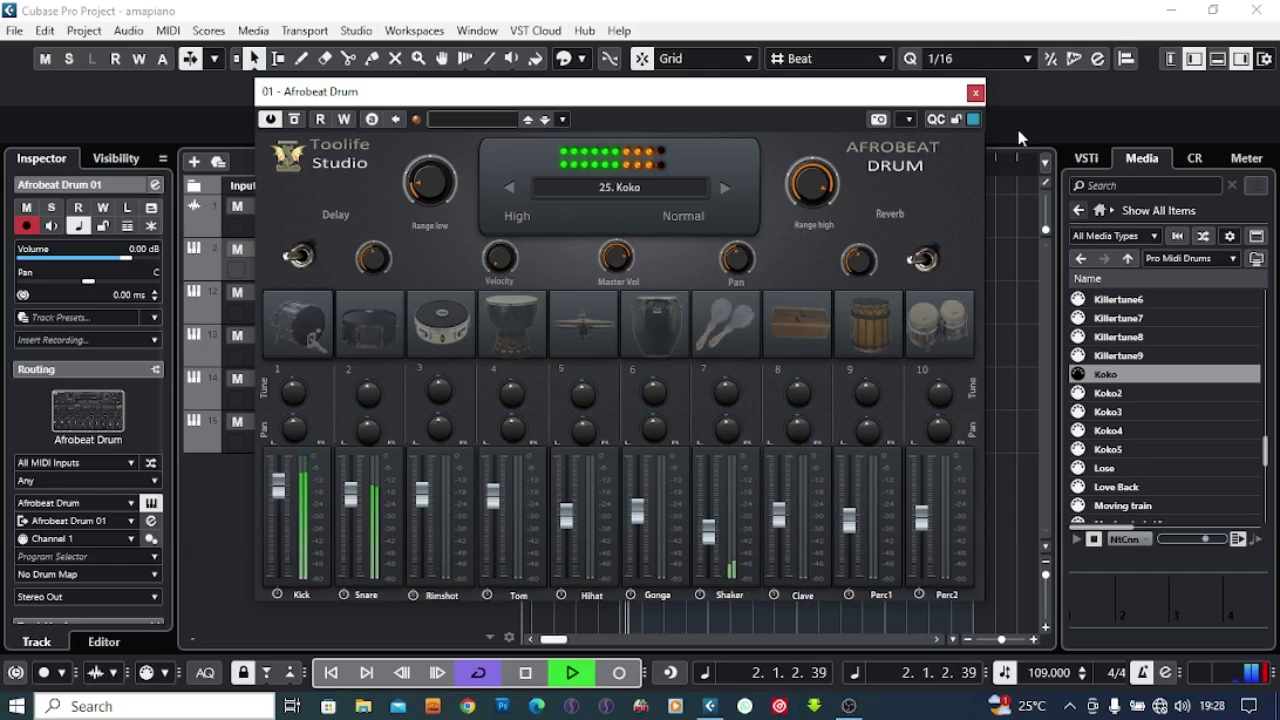
{"action": "left_click", "coordinate": [975, 92]}
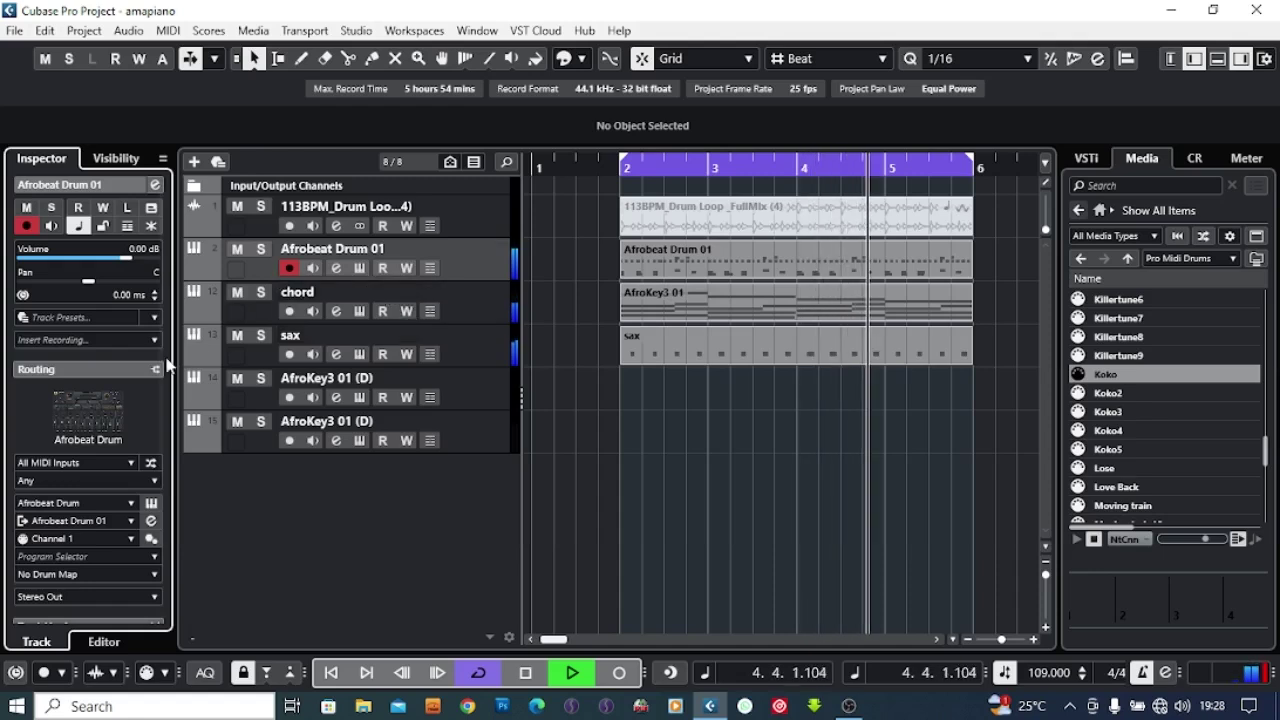
{"action": "left_click", "coordinate": [73, 417]}
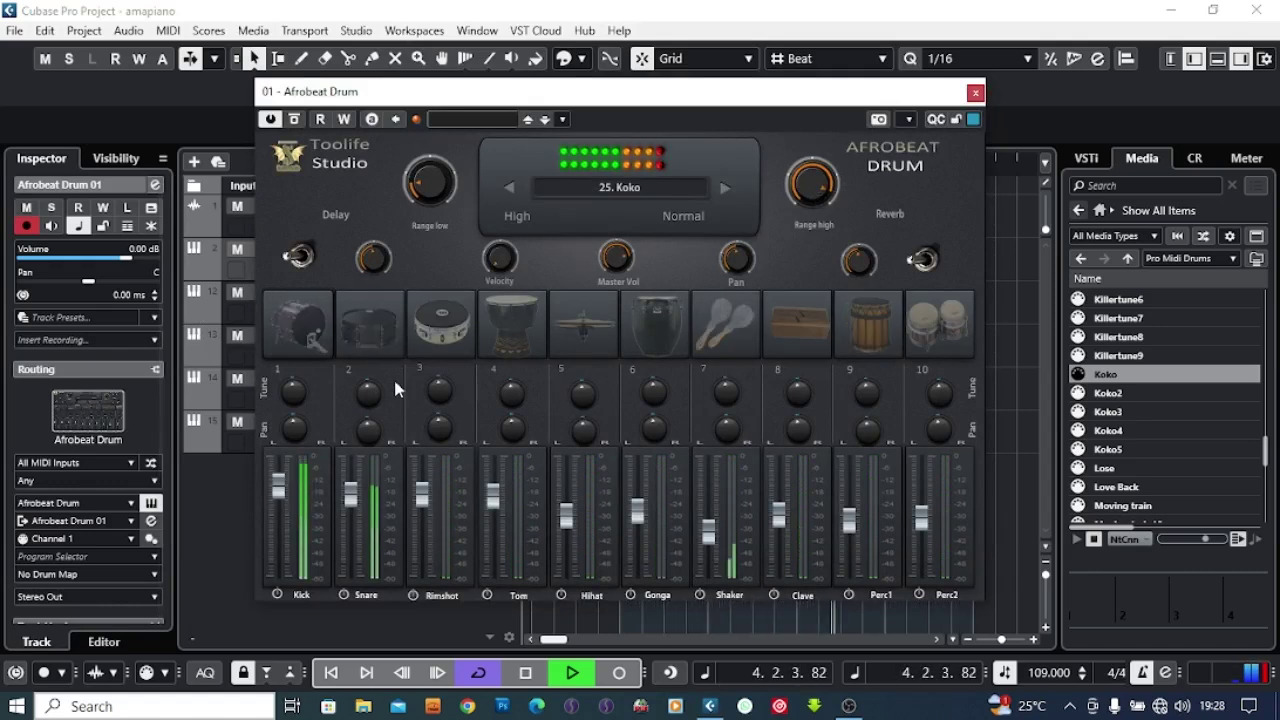
{"action": "left_click", "coordinate": [975, 92]}
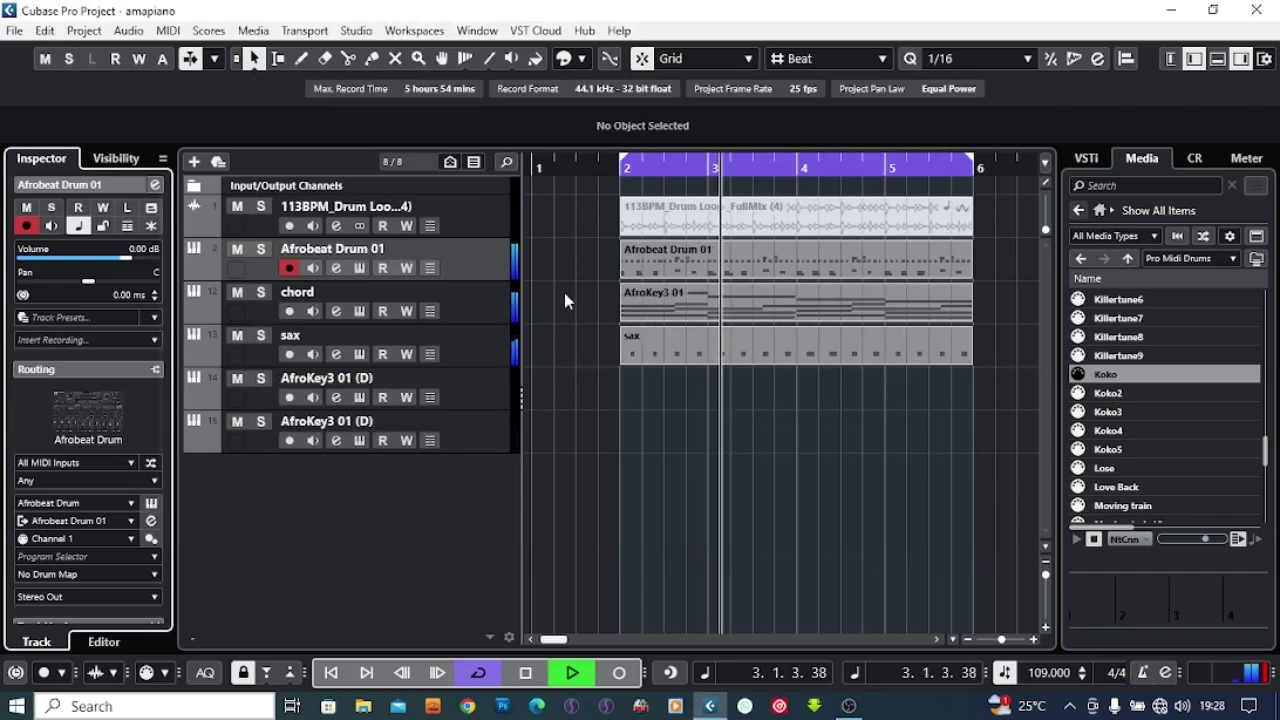
Unmute the 113BPM_Drum Loop audio event at bar 2 and listen to its track briefly in solo.
{"action": "key", "text": "space"}
{"action": "right_click", "coordinate": [540, 268]}
{"action": "left_click", "coordinate": [684, 274]}
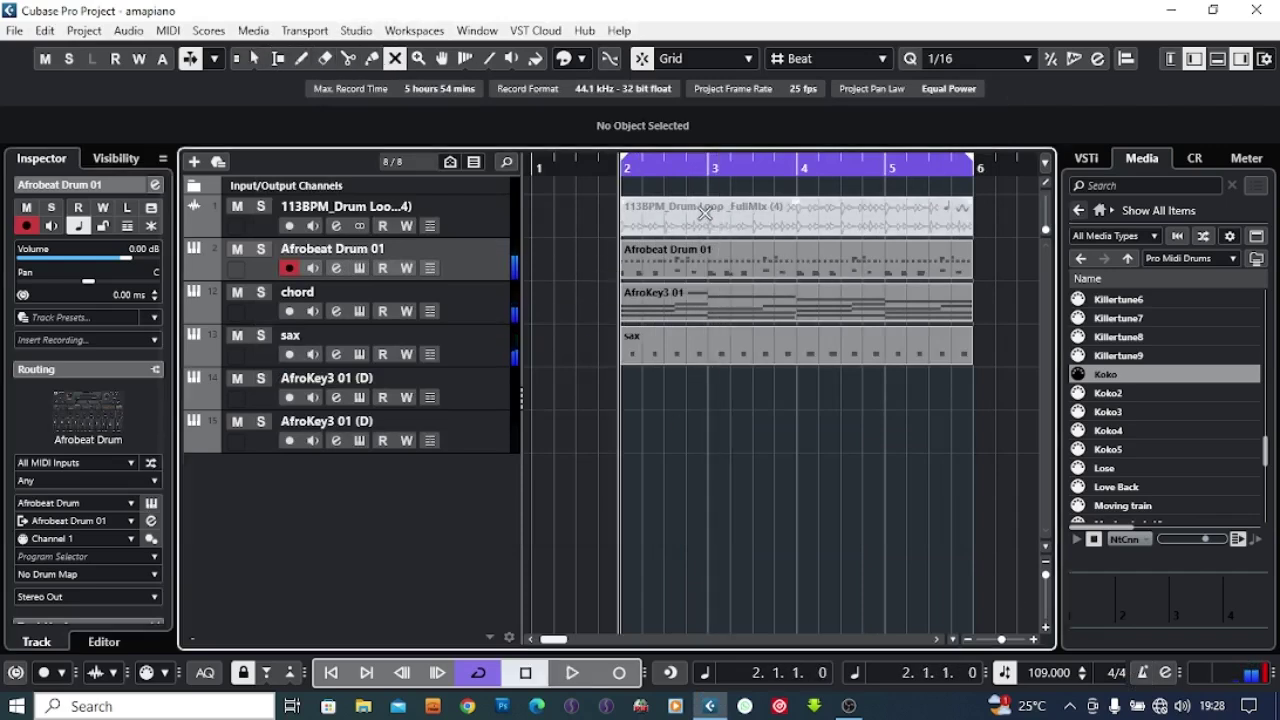
{"action": "left_click", "coordinate": [700, 218]}
{"action": "key", "text": "space"}
{"action": "key", "text": "1"}
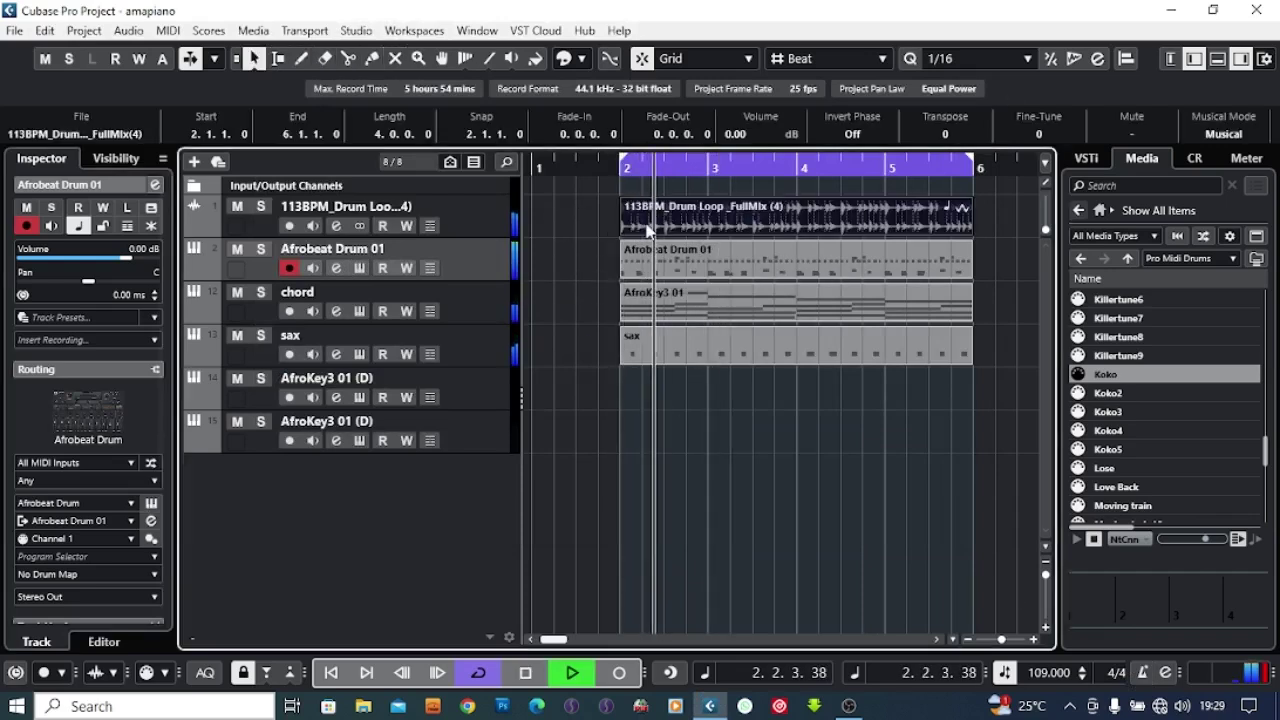
{"action": "left_click", "coordinate": [260, 206]}
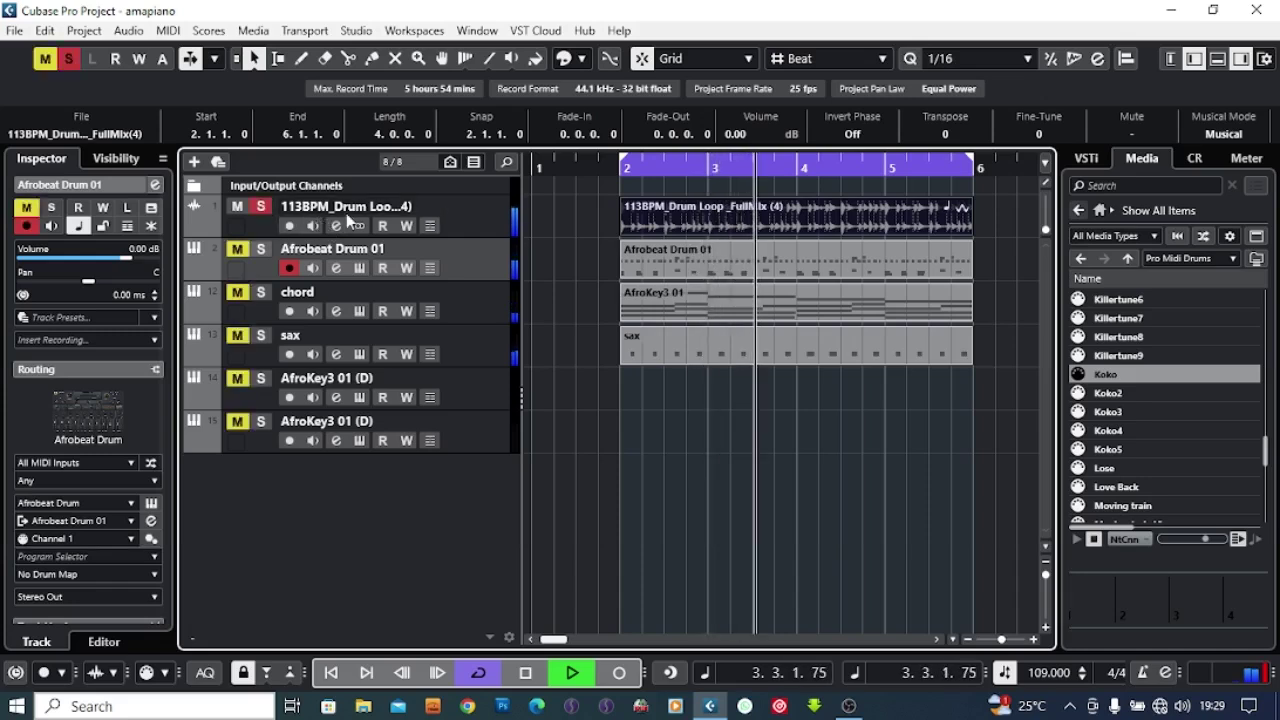
{"action": "left_click", "coordinate": [260, 206]}
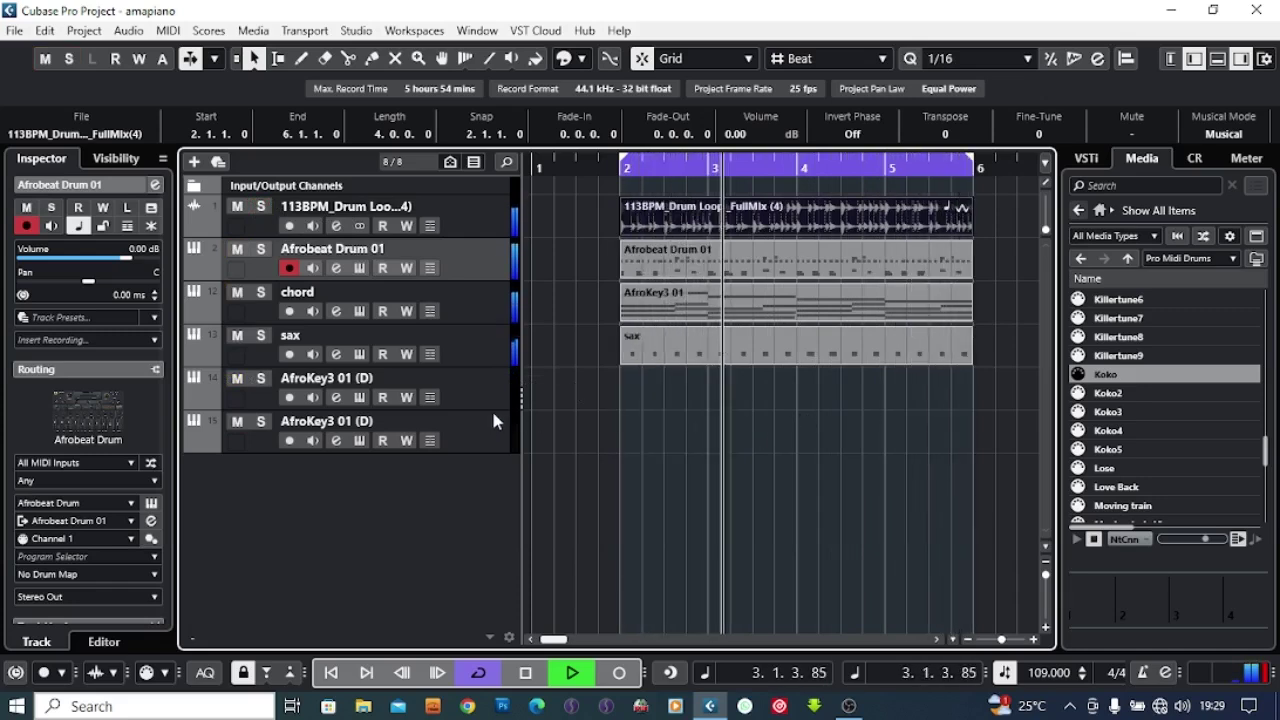
Record a pluck part over bars 2 to 5 on the AfroKey3 01 (D) track that uses the 10. Synth Pluck program.
{"action": "left_click", "coordinate": [461, 391]}
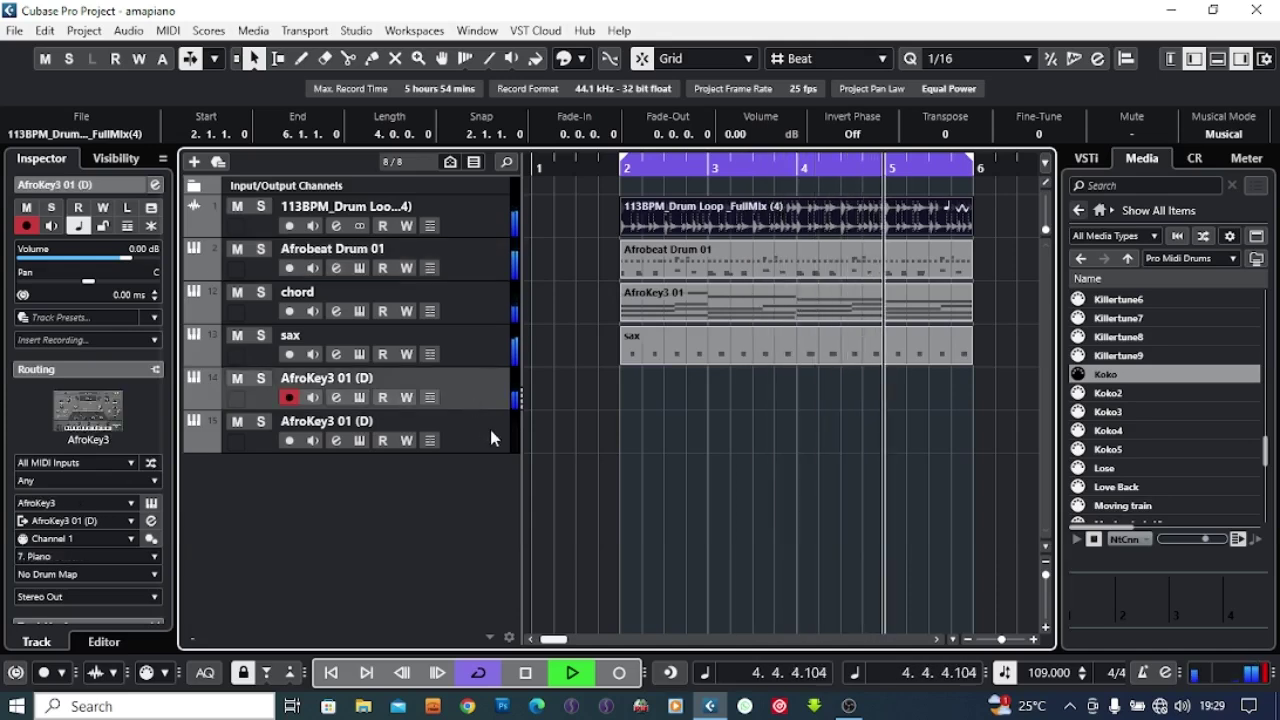
{"action": "left_click", "coordinate": [462, 440]}
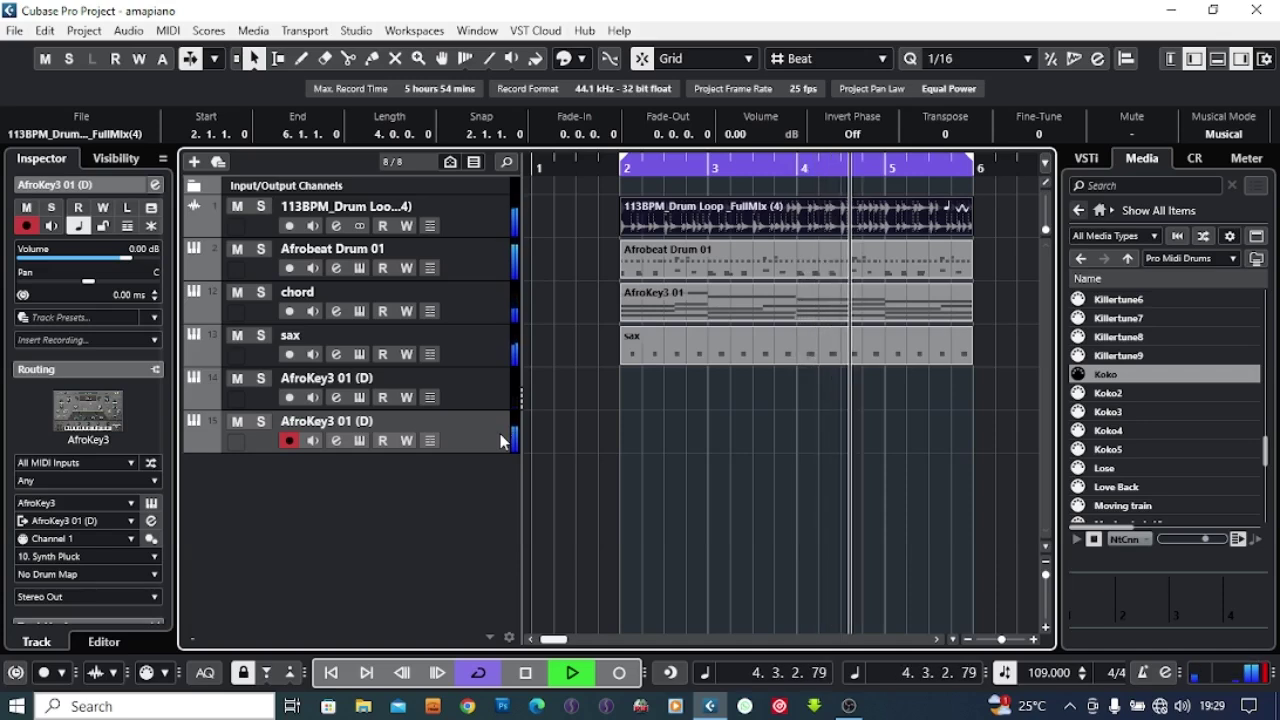
{"action": "key", "text": "KP_Multiply"}
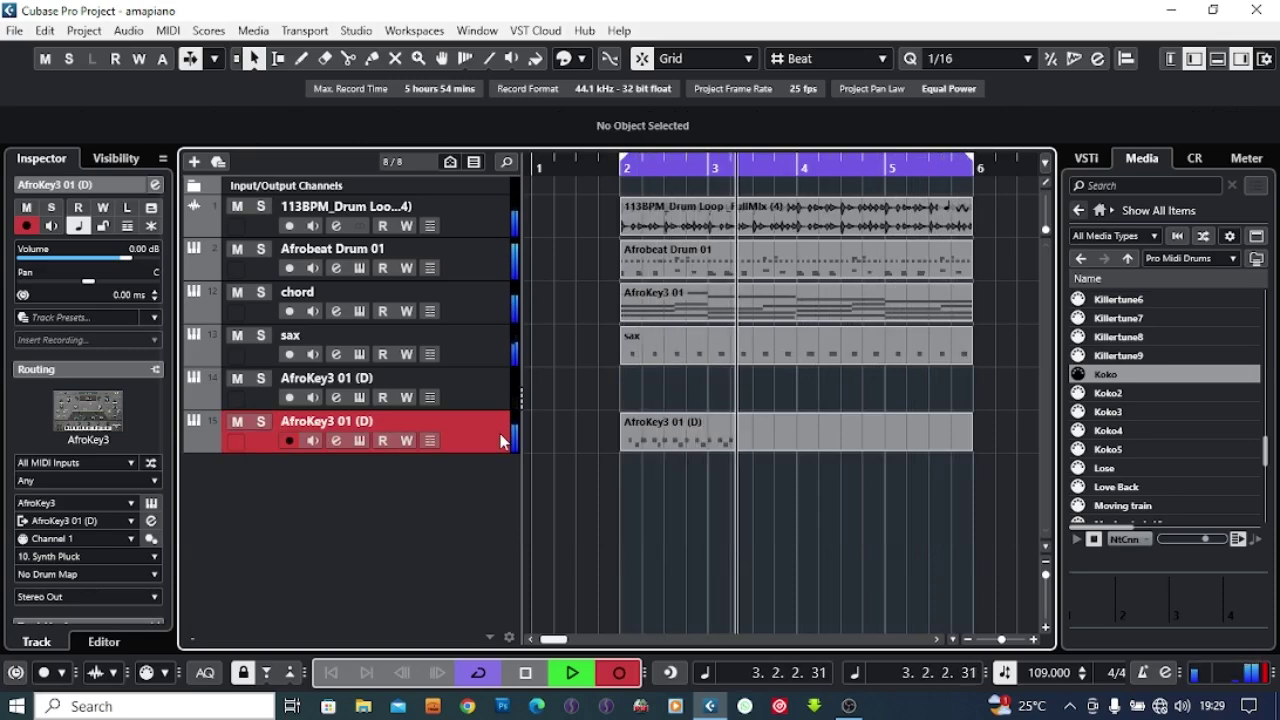
Record a piano part over bars 2 to 5 on the AfroKey3 01 (D) track with 7. Piano and view its notes.
{"action": "left_click", "coordinate": [538, 399]}
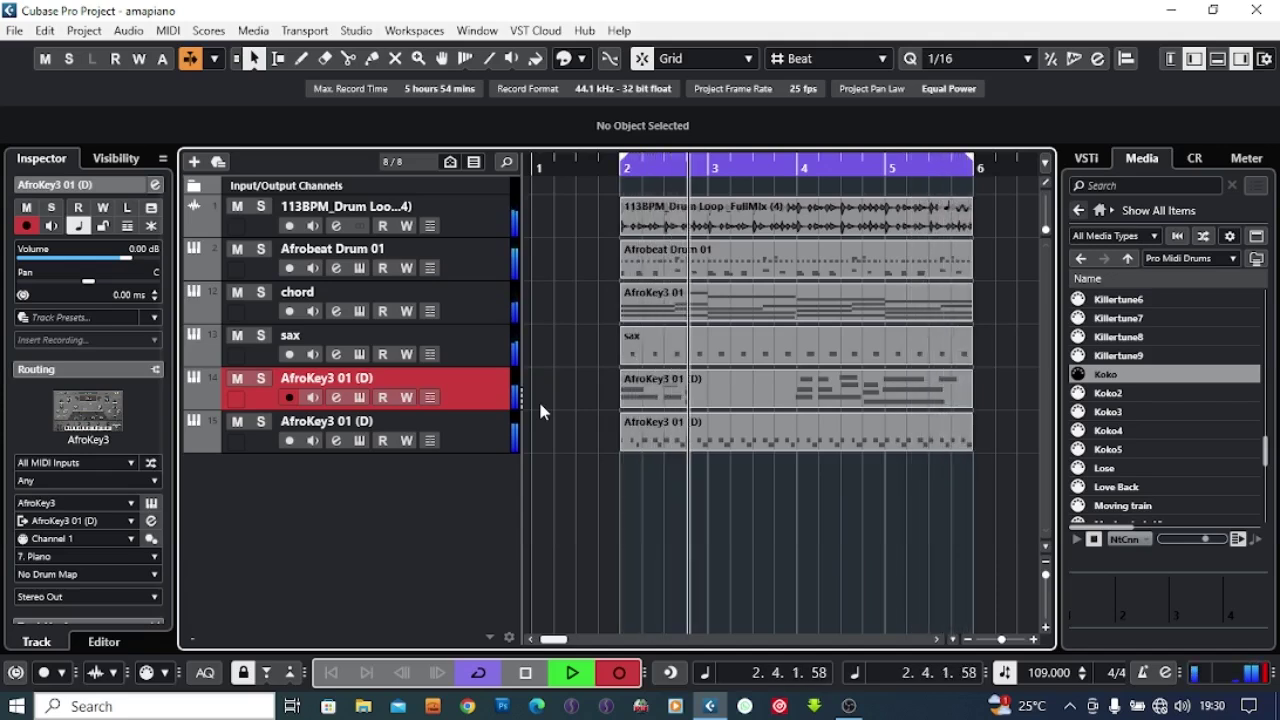
{"action": "key", "text": "space"}
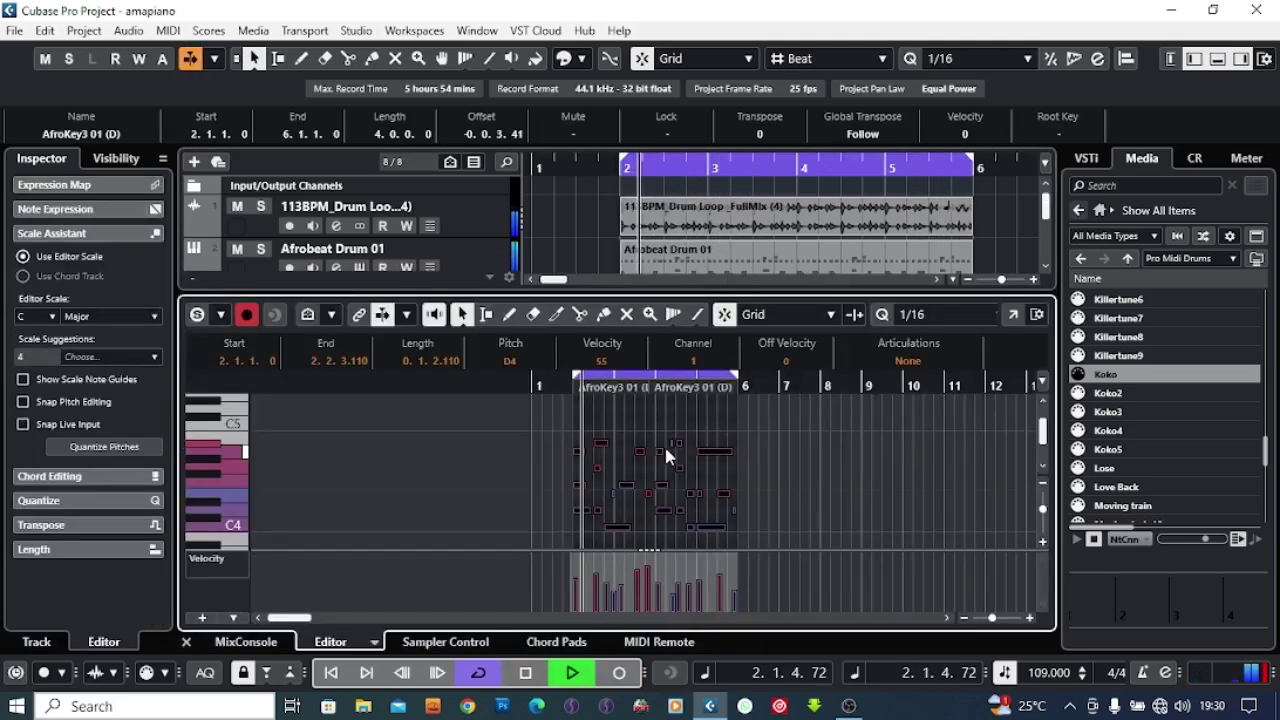
{"action": "scroll", "coordinate": [667, 450], "scroll_direction": "down", "scroll_amount": 2}
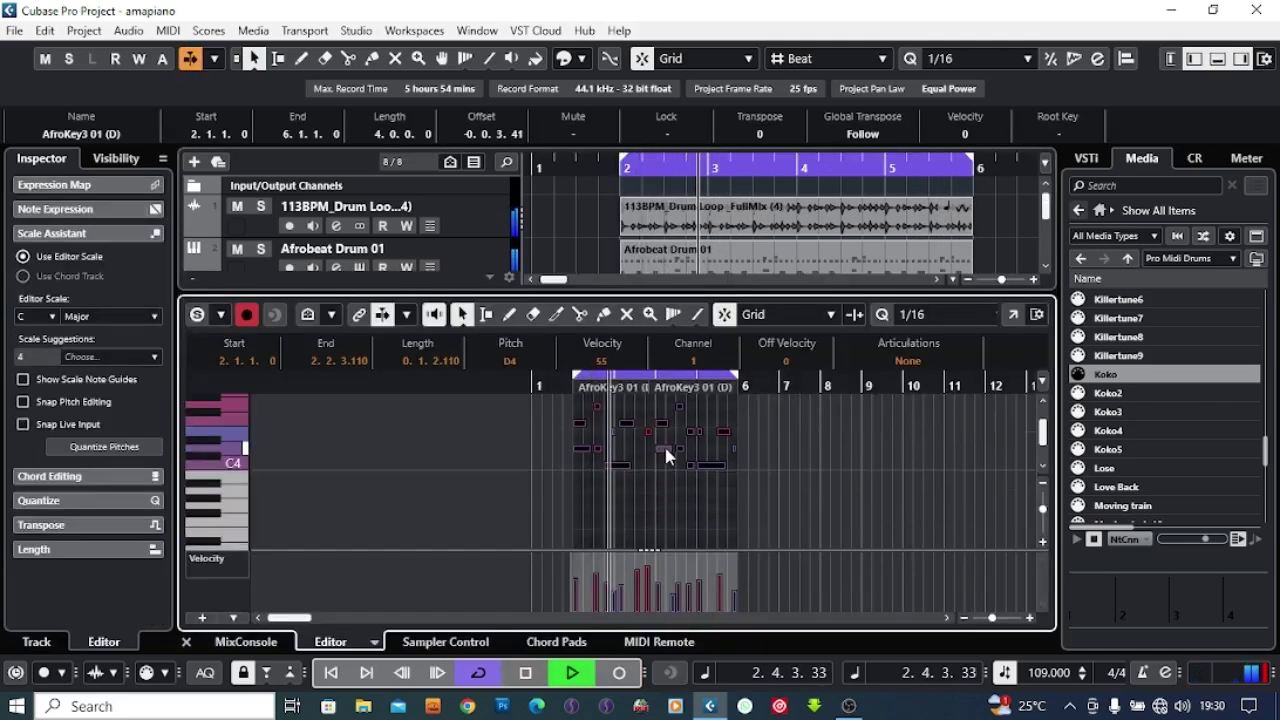
{"action": "scroll", "coordinate": [664, 444], "scroll_direction": "up", "scroll_amount": 1}
{"action": "scroll", "coordinate": [651, 444], "scroll_direction": "up", "scroll_amount": 1}
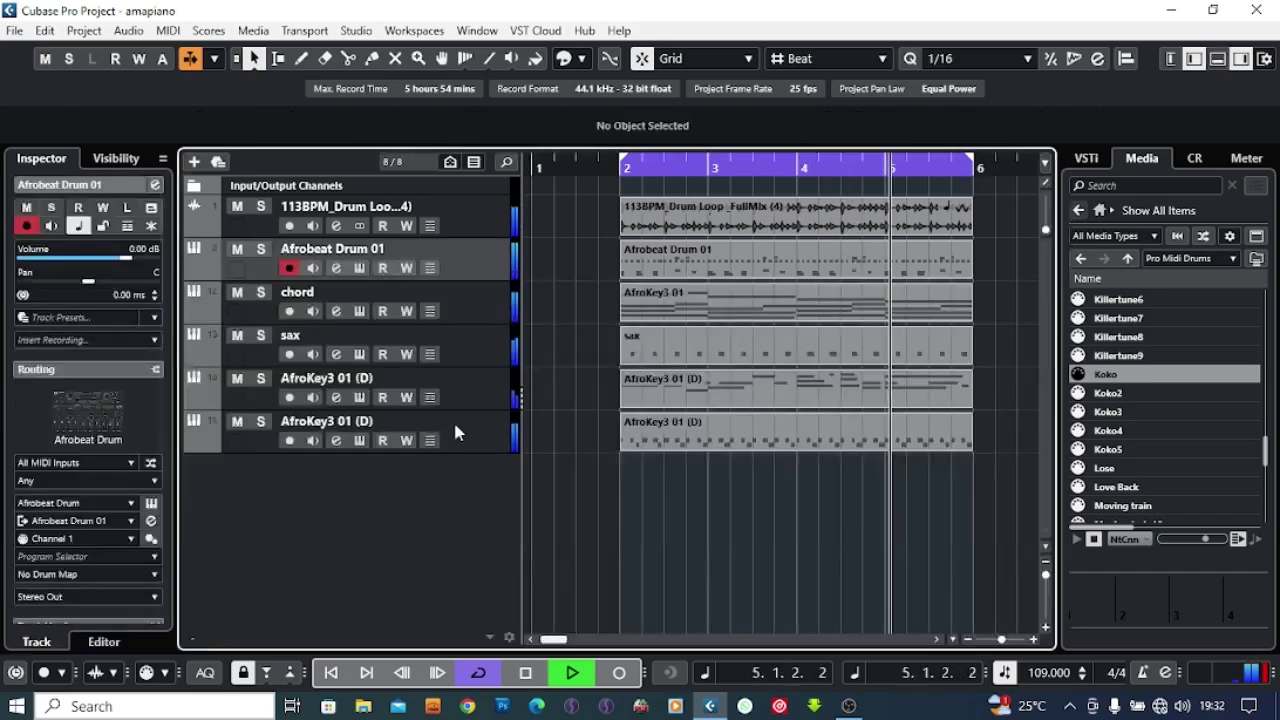
Find Logdrum among the VST instruments with the search term log and add it as a new track below the AfroKey3 tracks.
{"action": "left_click", "coordinate": [450, 428]}
{"action": "left_click", "coordinate": [88, 410]}
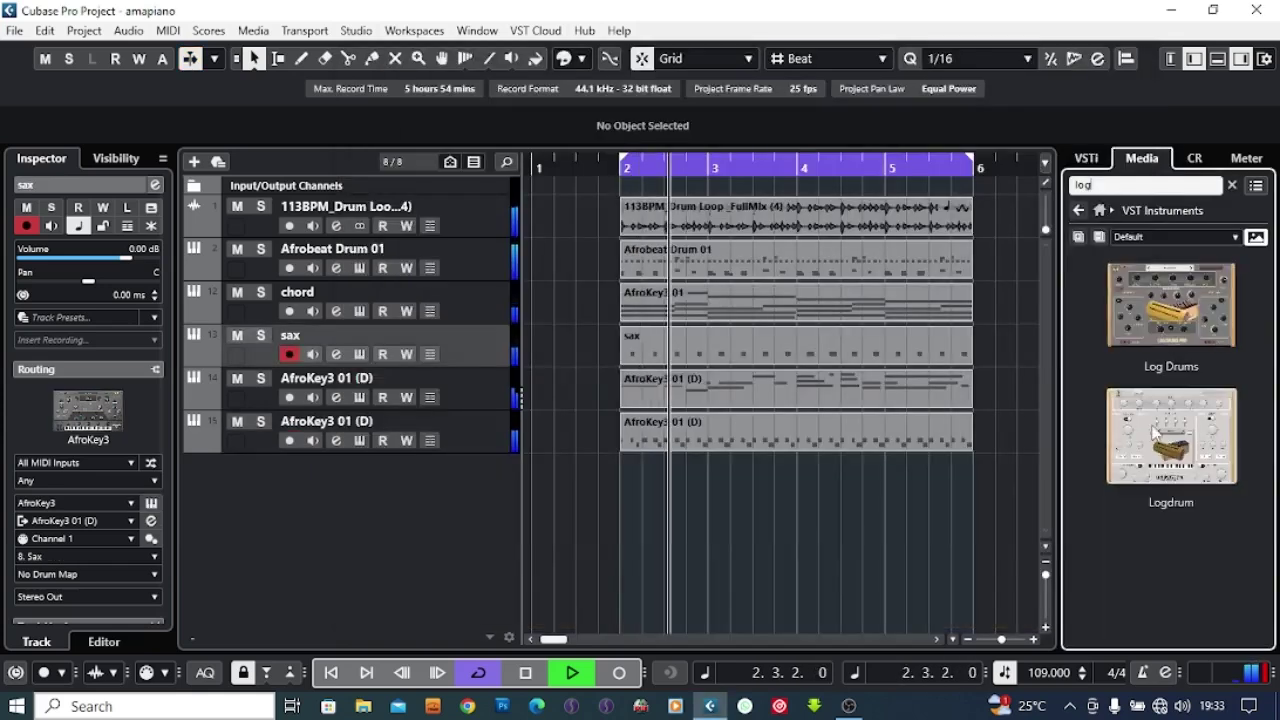
{"action": "left_click_drag", "start_coordinate": [1170, 430], "coordinate": [364, 514]}
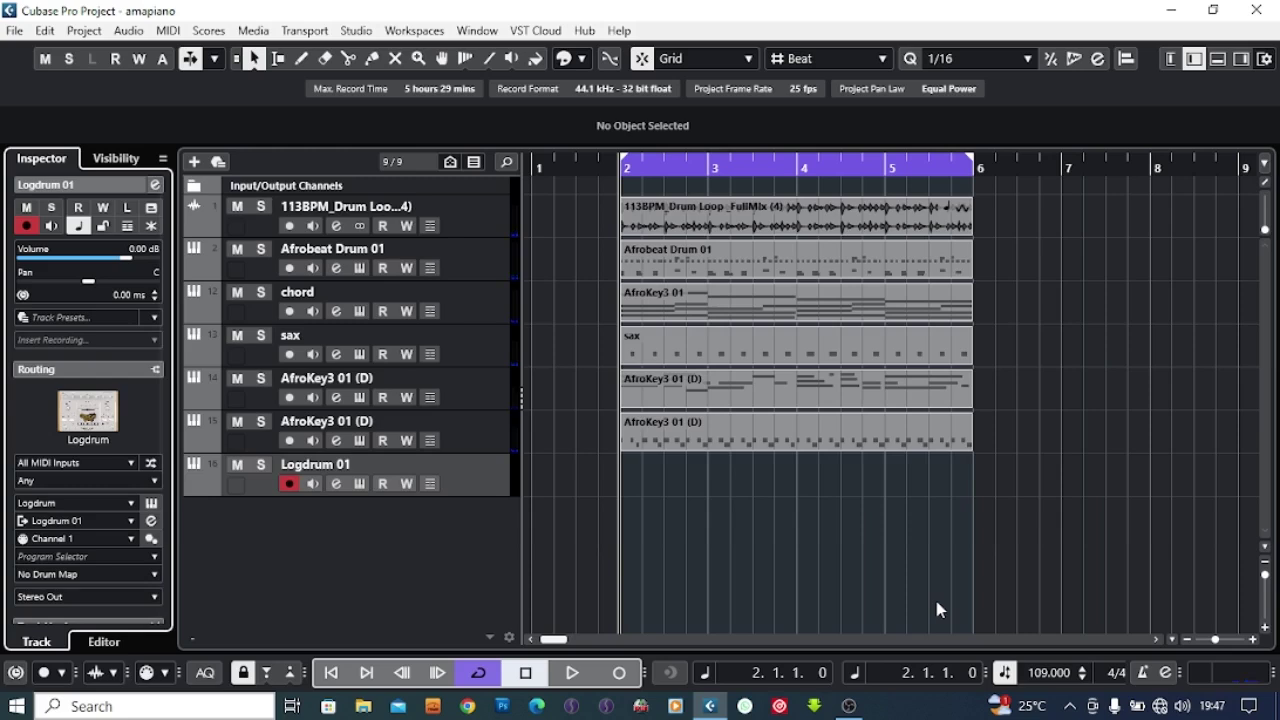
Look at the Aggresive preset in the Logdrum instrument window while the beat plays, and close the window.
{"action": "left_click", "coordinate": [62, 426]}
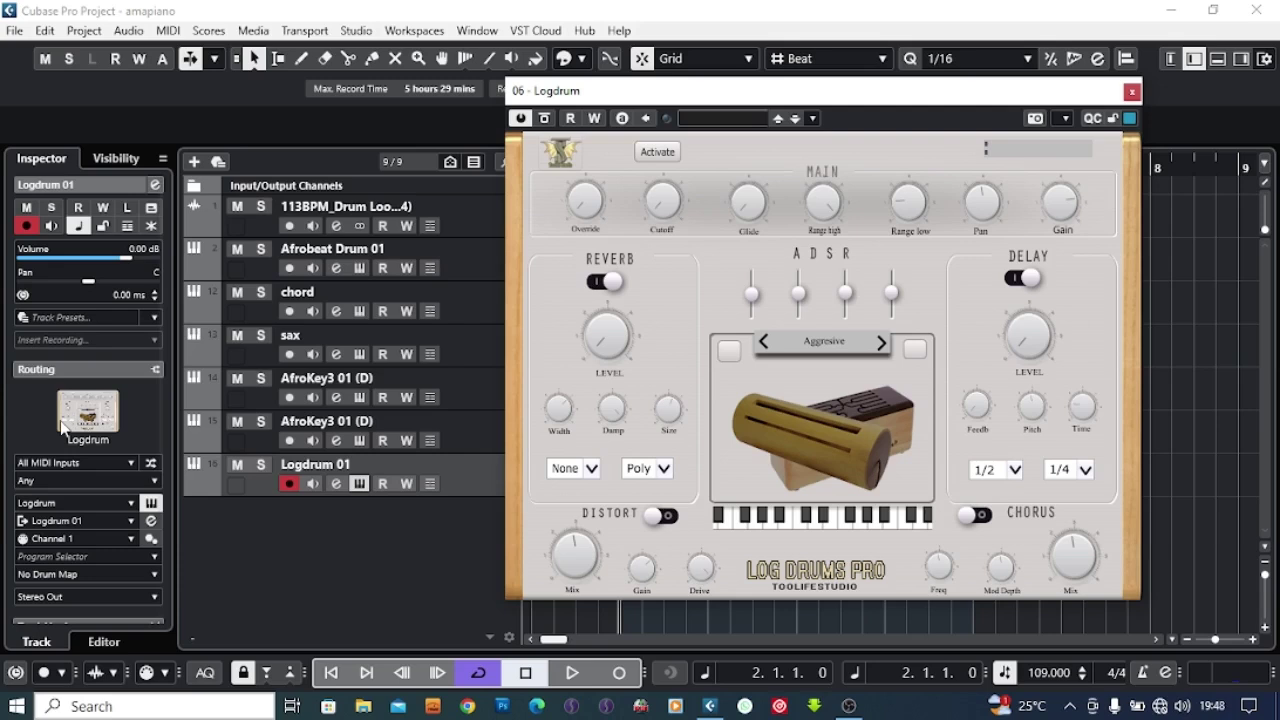
{"action": "key", "text": "space"}
{"action": "left_click", "coordinate": [824, 341]}
{"action": "left_click", "coordinate": [894, 366]}
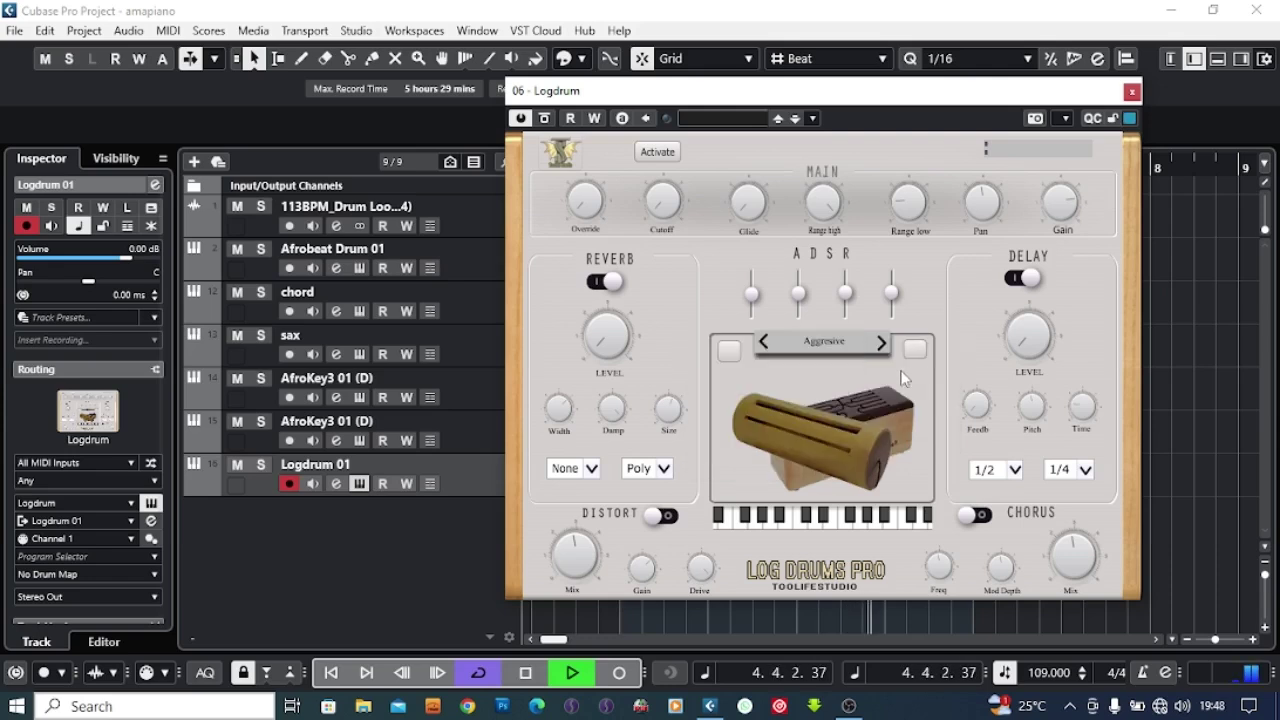
{"action": "left_click", "coordinate": [1131, 91]}
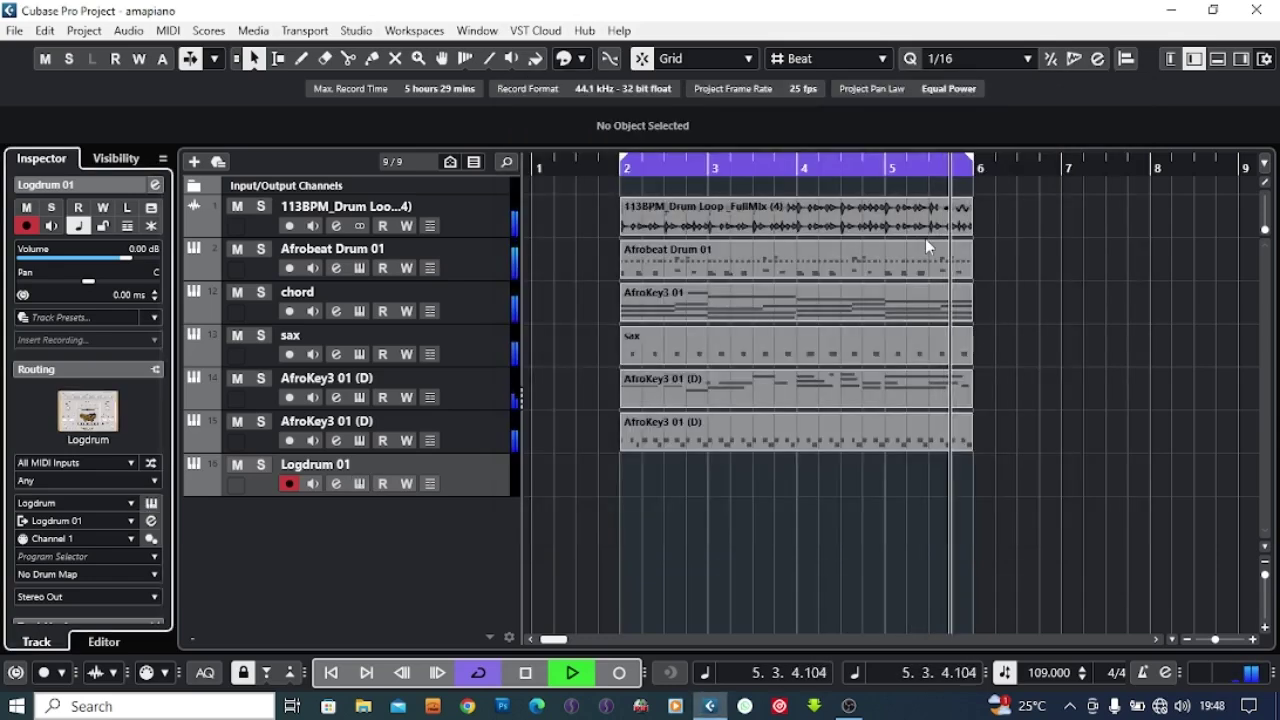
Create an empty four-bar part at bar 2 on the Logdrum 01 track and open it in a separate Key Editor window.
{"action": "key", "text": "space"}
{"action": "double_click", "coordinate": [690, 473]}
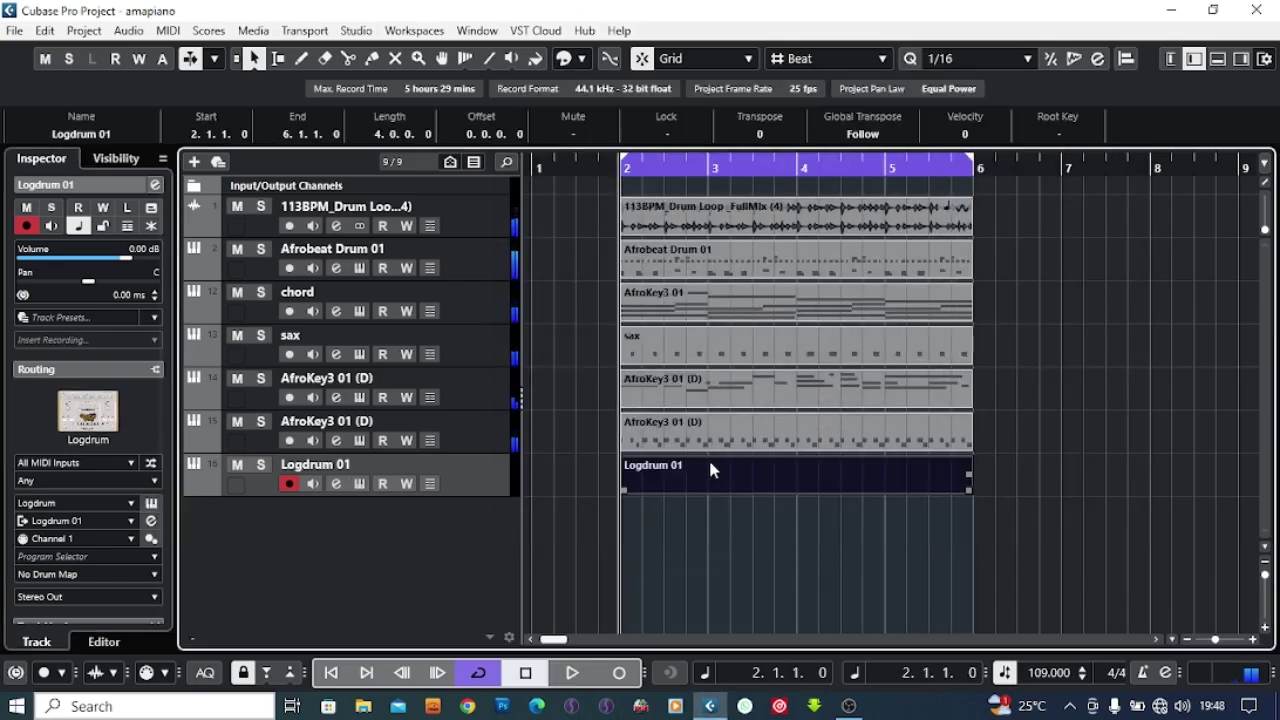
{"action": "double_click", "coordinate": [710, 470]}
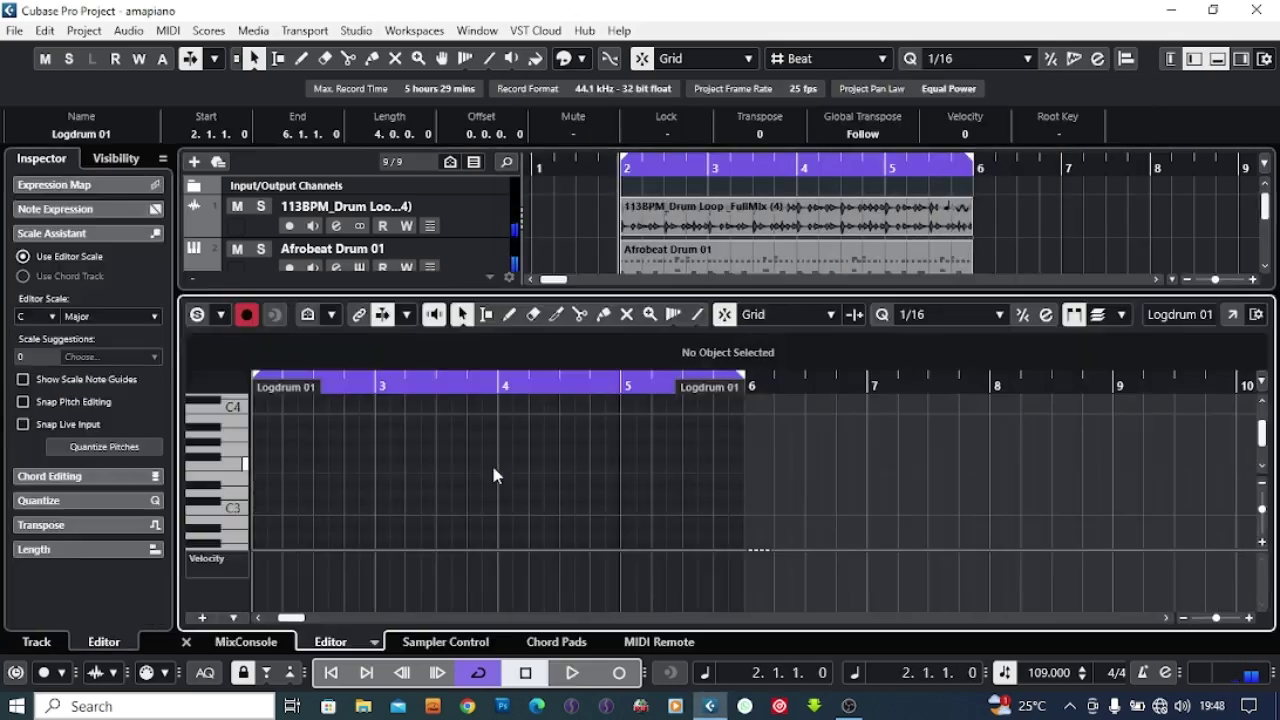
{"action": "left_click", "coordinate": [1230, 316]}
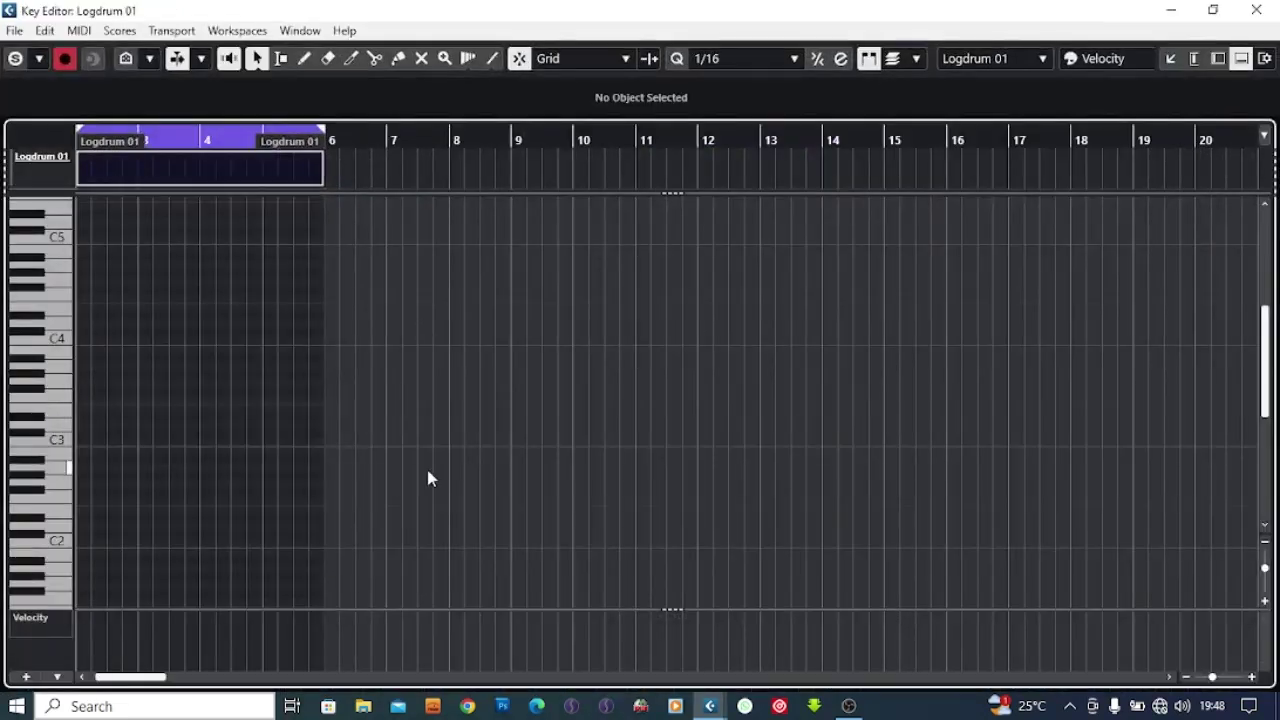
Enter two sixteenth D1 notes at 2.1.1 and 2.1.4 in the Logdrum 01 part and play them.
{"action": "left_click_drag", "start_coordinate": [122, 679], "coordinate": [76, 686]}
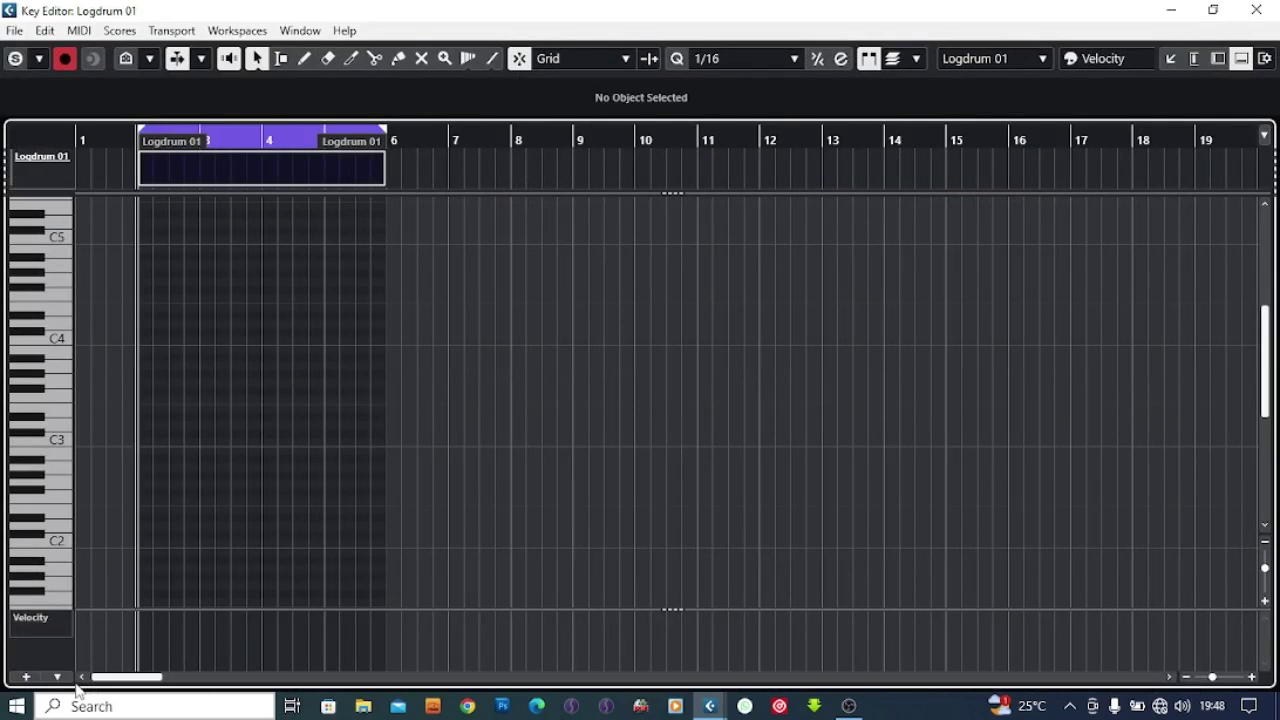
{"action": "key", "text": "h"}
{"action": "key", "text": "h"}
{"action": "key", "text": "h"}
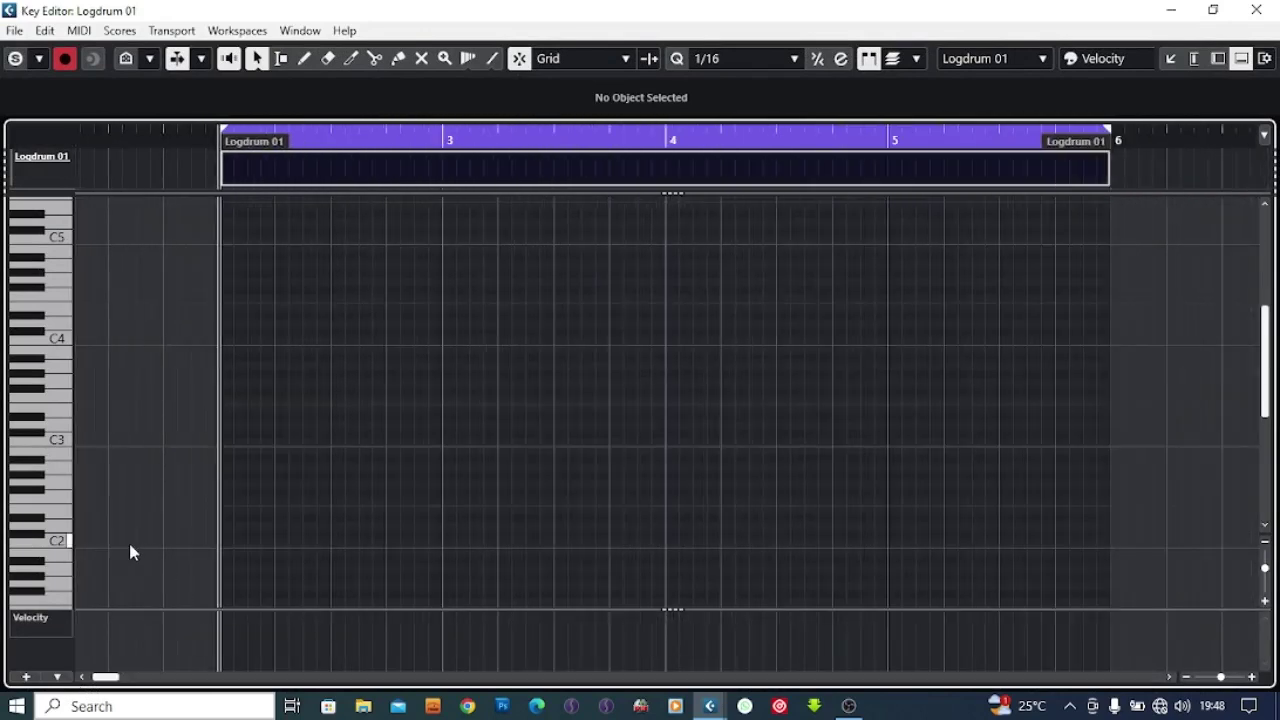
{"action": "scroll", "coordinate": [56, 479], "scroll_direction": "down", "scroll_amount": 3}
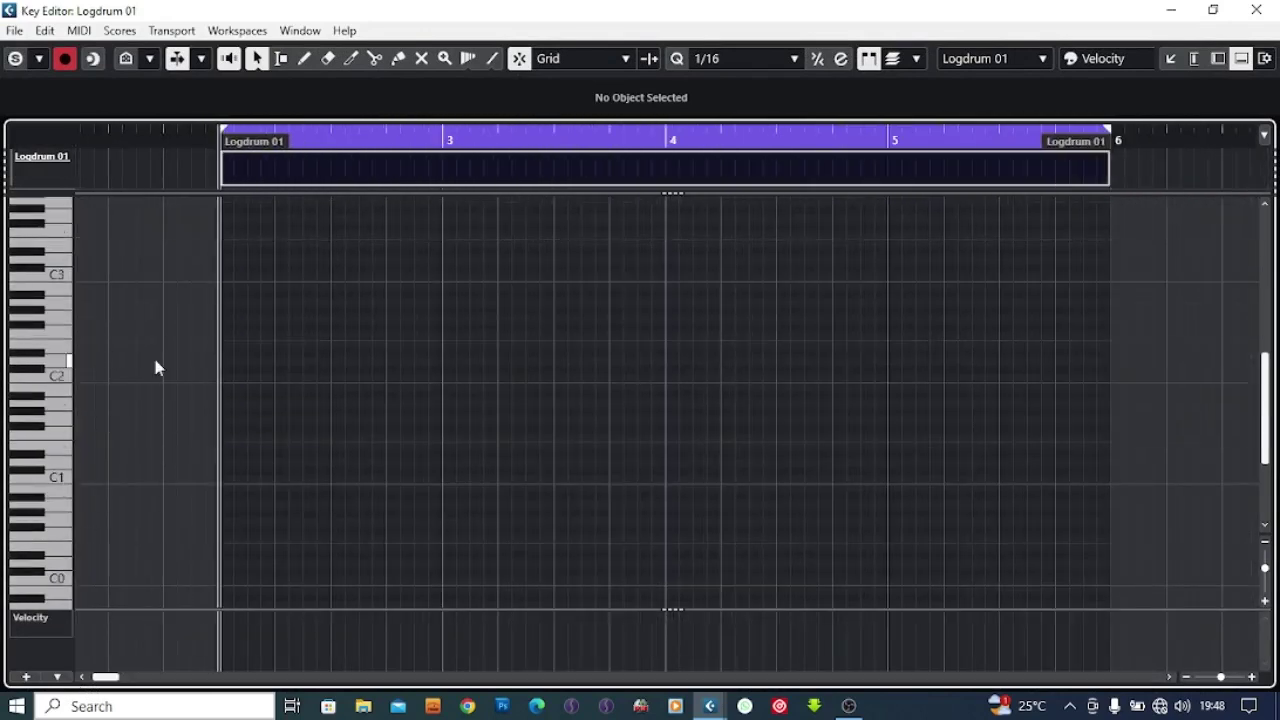
{"action": "double_click", "coordinate": [224, 466]}
{"action": "double_click", "coordinate": [257, 463]}
{"action": "left_click_drag", "start_coordinate": [257, 463], "coordinate": [270, 463]}
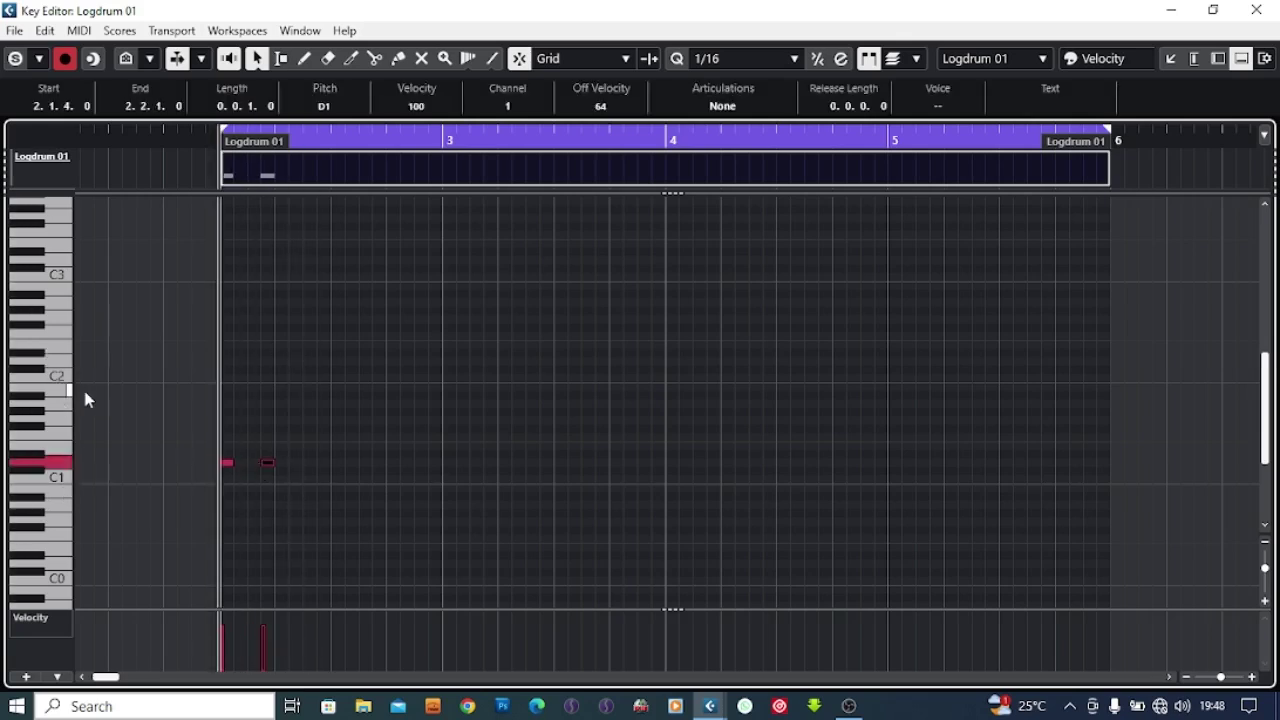
{"action": "key", "text": "space"}
{"action": "key", "text": "space"}
Add a sixteenth D3 note at 2.2.3 and play the log drum pattern.
{"action": "double_click", "coordinate": [295, 252]}
{"action": "left_click_drag", "start_coordinate": [295, 252], "coordinate": [309, 252]}
{"action": "key", "text": "Down"}
{"action": "key", "text": "space"}
{"action": "key", "text": "space"}
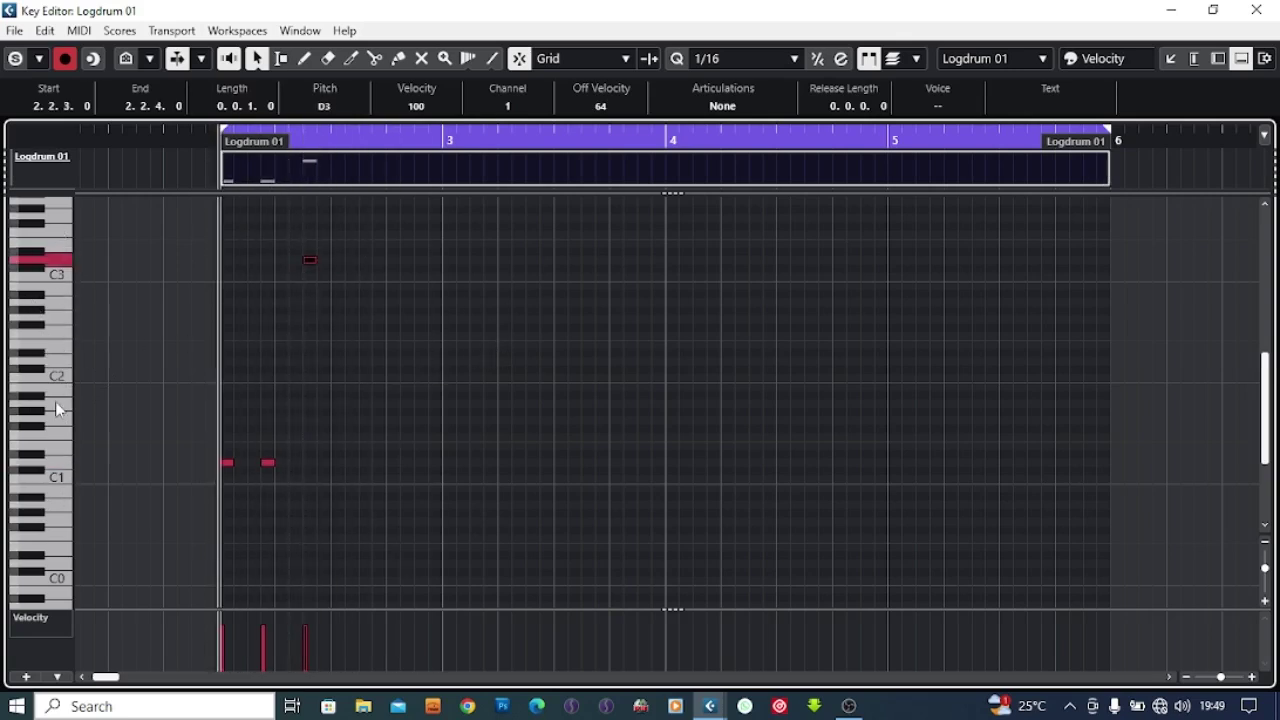
Solo the edited part, add a sixteenth note at 2.3.3 and set its pitch to G3 while checking it by ear.
{"action": "left_click", "coordinate": [15, 58]}
{"action": "key", "text": "space"}
{"action": "key", "text": "space"}
{"action": "double_click", "coordinate": [384, 279]}
{"action": "key", "text": "Down"}
{"action": "key", "text": "Down"}
{"action": "key", "text": "space"}
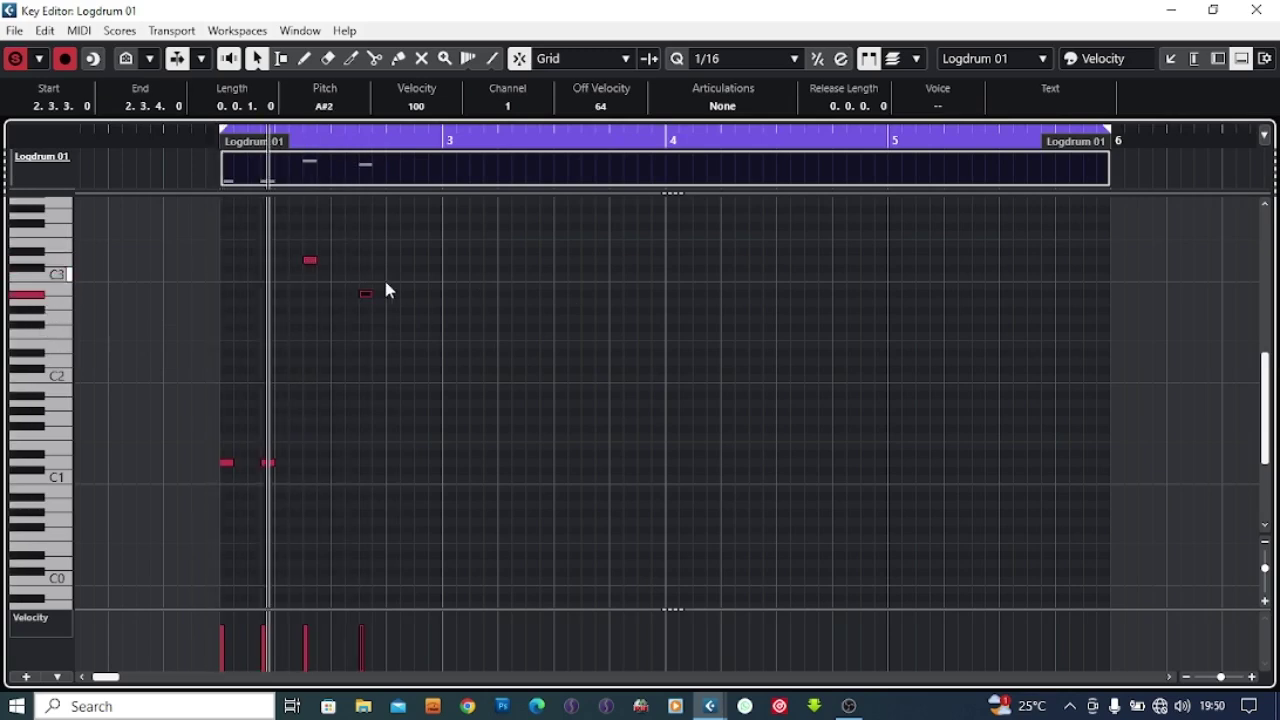
{"action": "key", "text": "Up"}
{"action": "key", "text": "Up"}
{"action": "key", "text": "Up"}
{"action": "key", "text": "Up"}
{"action": "key", "text": "Up"}
{"action": "key", "text": "Up"}
{"action": "key", "text": "Up"}
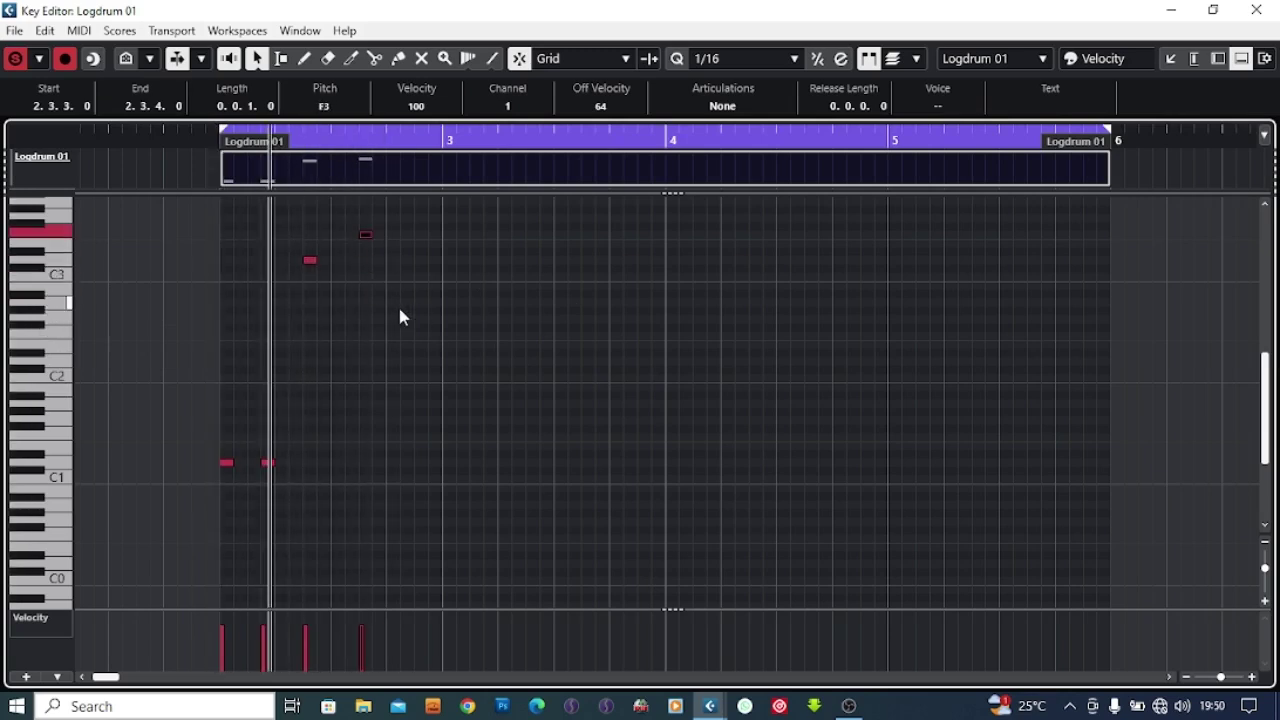
{"action": "key", "text": "Up"}
{"action": "key", "text": "Up"}
Place an A#1 note at 2.4.2 and duplicate it to 2.4.3.
{"action": "left_click", "coordinate": [393, 390]}
{"action": "double_click", "coordinate": [393, 391]}
{"action": "key", "text": "space"}
{"action": "key", "text": "space"}
{"action": "left_click", "coordinate": [478, 389]}
{"action": "left_click_drag", "start_coordinate": [393, 394], "coordinate": [406, 396]}
{"action": "key", "text": "space"}
{"action": "key", "text": "alt+d"}
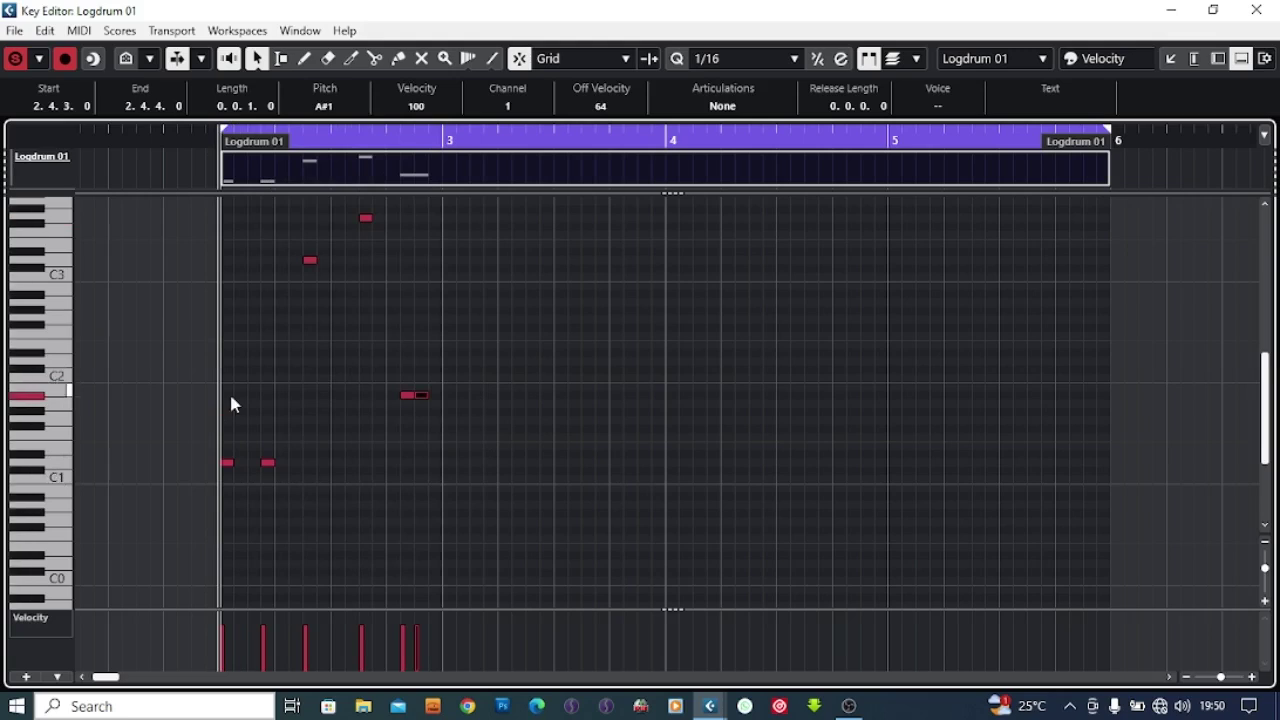
Enter three sixteenth C2 notes at 3.1.1, 3.1.4 and 3.2.3, playing the pattern as each one is added.
{"action": "double_click", "coordinate": [449, 378]}
{"action": "key", "text": "space"}
{"action": "key", "text": "space"}
{"action": "double_click", "coordinate": [474, 379]}
{"action": "key", "text": "space"}
{"action": "key", "text": "space"}
{"action": "key", "text": "ctrl+Right"}
{"action": "key", "text": "space"}
{"action": "key", "text": "space"}
{"action": "double_click", "coordinate": [533, 380]}
{"action": "key", "text": "space"}
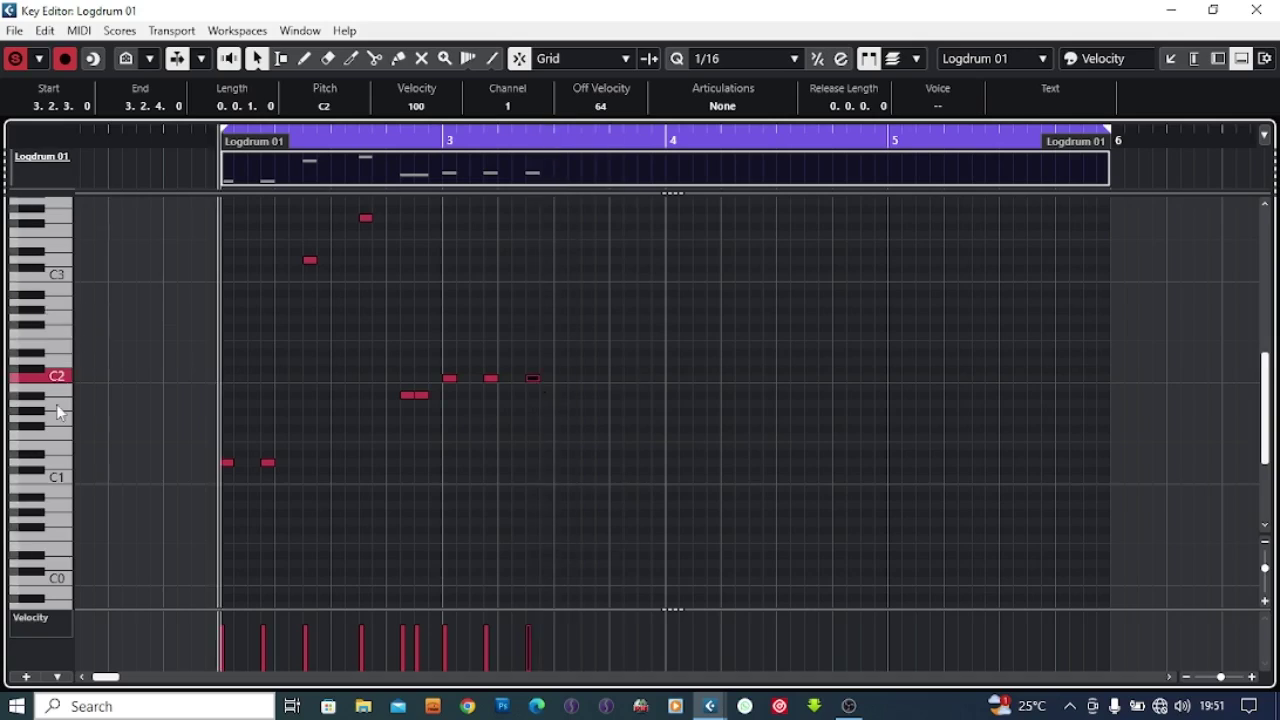
Add a G2 note at 3.4.1, set the quantize value to 1/64 and trim the note's start to 3.4.1.60.
{"action": "double_click", "coordinate": [614, 317]}
{"action": "key", "text": "space"}
{"action": "key", "text": "h"}
{"action": "key", "text": "space"}
{"action": "left_click", "coordinate": [760, 58]}
{"action": "left_click", "coordinate": [763, 226]}
{"action": "left_click_drag", "start_coordinate": [1003, 319], "coordinate": [1020, 319]}
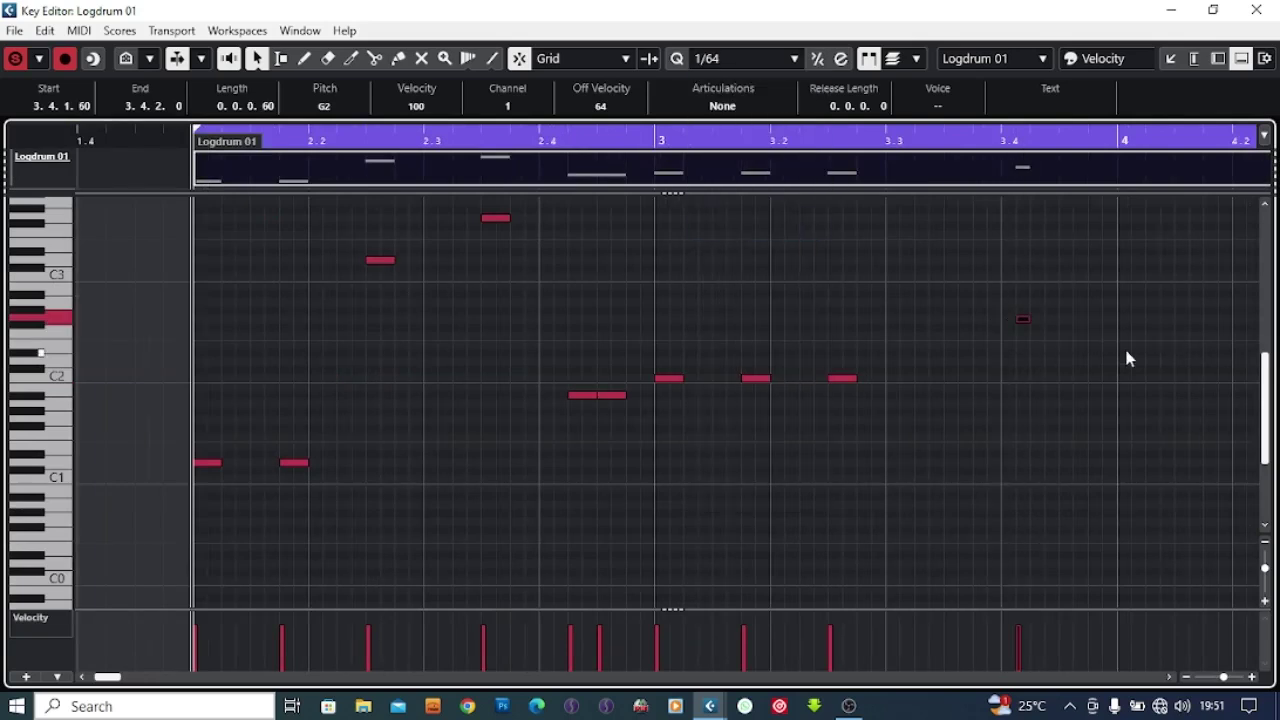
Try a roll of six duplicates of the short G2 note towards bar 4, play it, and delete the repeats.
{"action": "key", "text": "ctrl+d"}
{"action": "key", "text": "ctrl+d"}
{"action": "key", "text": "ctrl+d"}
{"action": "key", "text": "ctrl+d"}
{"action": "key", "text": "ctrl+d"}
{"action": "key", "text": "ctrl+d"}
{"action": "key", "text": "space"}
{"action": "key", "text": "space"}
{"action": "left_click_drag", "start_coordinate": [935, 313], "coordinate": [1130, 345]}
{"action": "left_click_drag", "start_coordinate": [970, 276], "coordinate": [1157, 327]}
{"action": "double_click", "coordinate": [1056, 294]}
{"action": "left_click_drag", "start_coordinate": [1040, 275], "coordinate": [1193, 365]}
{"action": "key", "text": "Delete"}
Set the quantize value to 1/128 and build a faster G2 roll up to bar 4 with nine duplicates of the note.
{"action": "left_click", "coordinate": [755, 58]}
{"action": "left_click", "coordinate": [754, 249]}
{"action": "key", "text": "h"}
{"action": "left_click_drag", "start_coordinate": [538, 320], "coordinate": [696, 345]}
{"action": "key", "text": "ctrl+d"}
{"action": "key", "text": "ctrl+d"}
{"action": "key", "text": "ctrl+d"}
{"action": "key", "text": "ctrl+d"}
{"action": "key", "text": "ctrl+d"}
{"action": "key", "text": "ctrl+d"}
{"action": "key", "text": "ctrl+d"}
{"action": "key", "text": "ctrl+d"}
{"action": "key", "text": "ctrl+d"}
Position the G2 roll to start at 3.4.2.60 with velocities rising from 57, and play it back.
{"action": "key", "text": "space"}
{"action": "key", "text": "g"}
{"action": "key", "text": "g"}
{"action": "key", "text": "g"}
{"action": "key", "text": "g"}
{"action": "key", "text": "space"}
{"action": "key", "text": "h"}
{"action": "key", "text": "h"}
{"action": "key", "text": "h"}
{"action": "key", "text": "h"}
{"action": "key", "text": "h"}
{"action": "left_click_drag", "start_coordinate": [668, 318], "coordinate": [681, 318]}
{"action": "key", "text": "space"}
{"action": "key", "text": "g"}
{"action": "key", "text": "g"}
{"action": "key", "text": "g"}
{"action": "key", "text": "g"}
{"action": "key", "text": "g"}
{"action": "key", "text": "g"}
{"action": "key", "text": "space"}
{"action": "key", "text": "space"}
{"action": "key", "text": "space"}
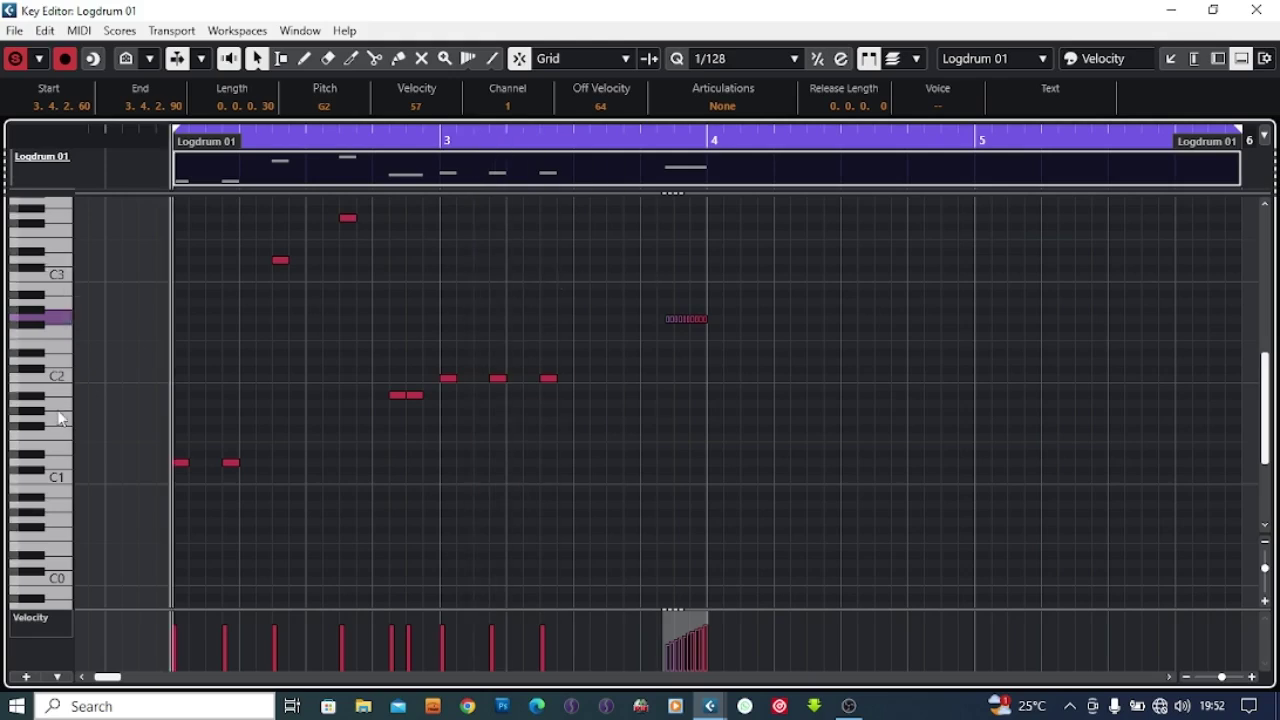
Add an F#1 note just before the G2 roll, set the quantize value back to 1/16 and play the pattern.
{"action": "double_click", "coordinate": [646, 429]}
{"action": "left_click", "coordinate": [769, 55]}
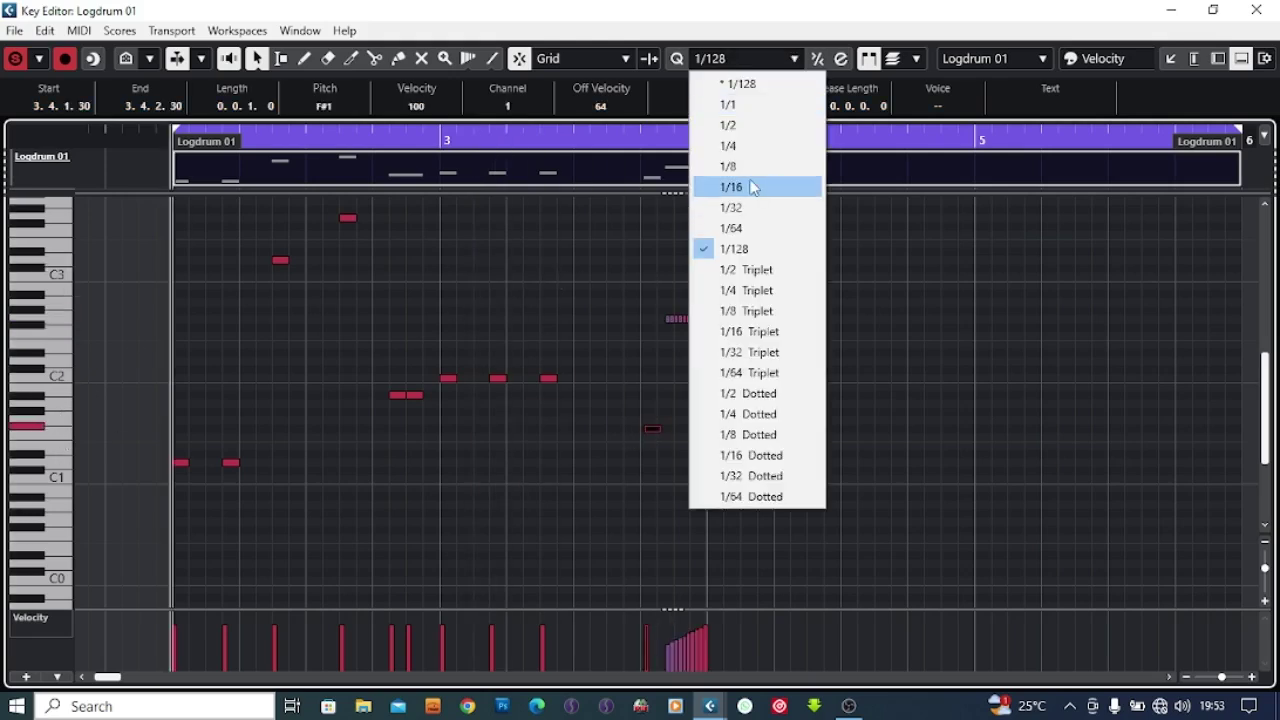
{"action": "left_click", "coordinate": [752, 187]}
{"action": "key", "text": "h"}
{"action": "key", "text": "h"}
{"action": "key", "text": "h"}
{"action": "key", "text": "space"}
{"action": "key", "text": "space"}
Move the F#1 note and its duplicate so the pair starts at 3.3.3, and play the result.
{"action": "scroll", "coordinate": [42, 466], "scroll_direction": "down", "scroll_amount": 5}
{"action": "left_click", "coordinate": [593, 138]}
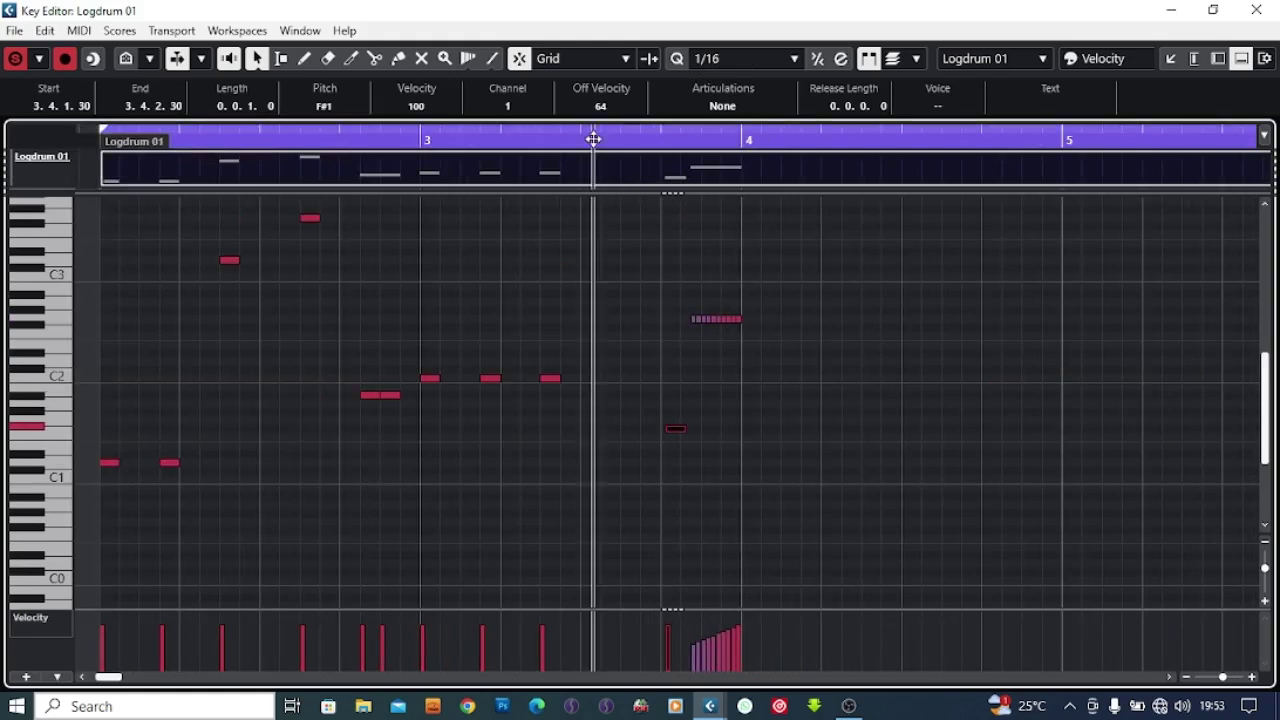
{"action": "scroll", "coordinate": [660, 215], "scroll_direction": "up", "scroll_amount": 6}
{"action": "key", "text": "ctrl+Left"}
{"action": "mouse_move", "coordinate": [622, 430]}
{"action": "left_mouse_down"}
{"action": "mouse_move", "coordinate": [662, 438]}
{"action": "mouse_move", "coordinate": [627, 439]}
{"action": "left_mouse_up"}
{"action": "key", "text": "space"}
{"action": "key", "text": "space"}
{"action": "key", "text": "ctrl+d"}
{"action": "key", "text": "shift+Left"}
{"action": "key", "text": "ctrl+Left"}
{"action": "key", "text": "space"}
{"action": "key", "text": "g"}
{"action": "key", "text": "g"}
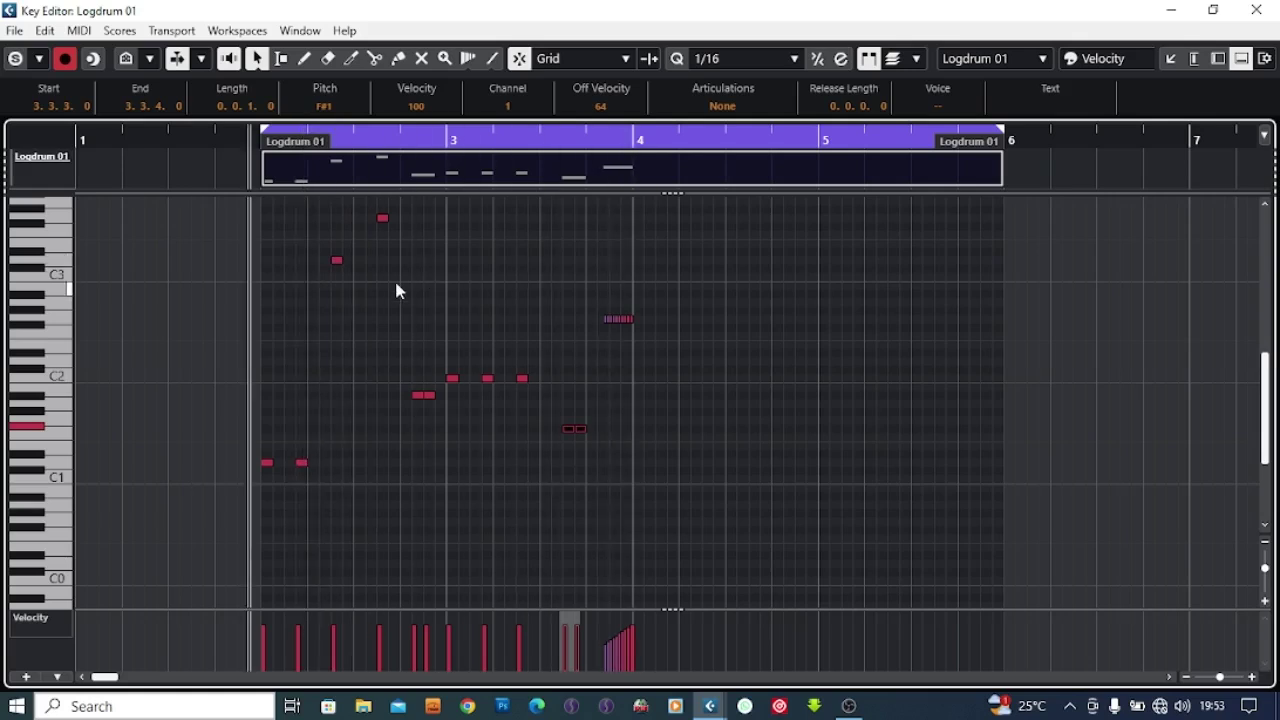
Add a short G2 note and a sixteenth D3 note at 4.1.1, with the editor solo turned off.
{"action": "key", "text": "h"}
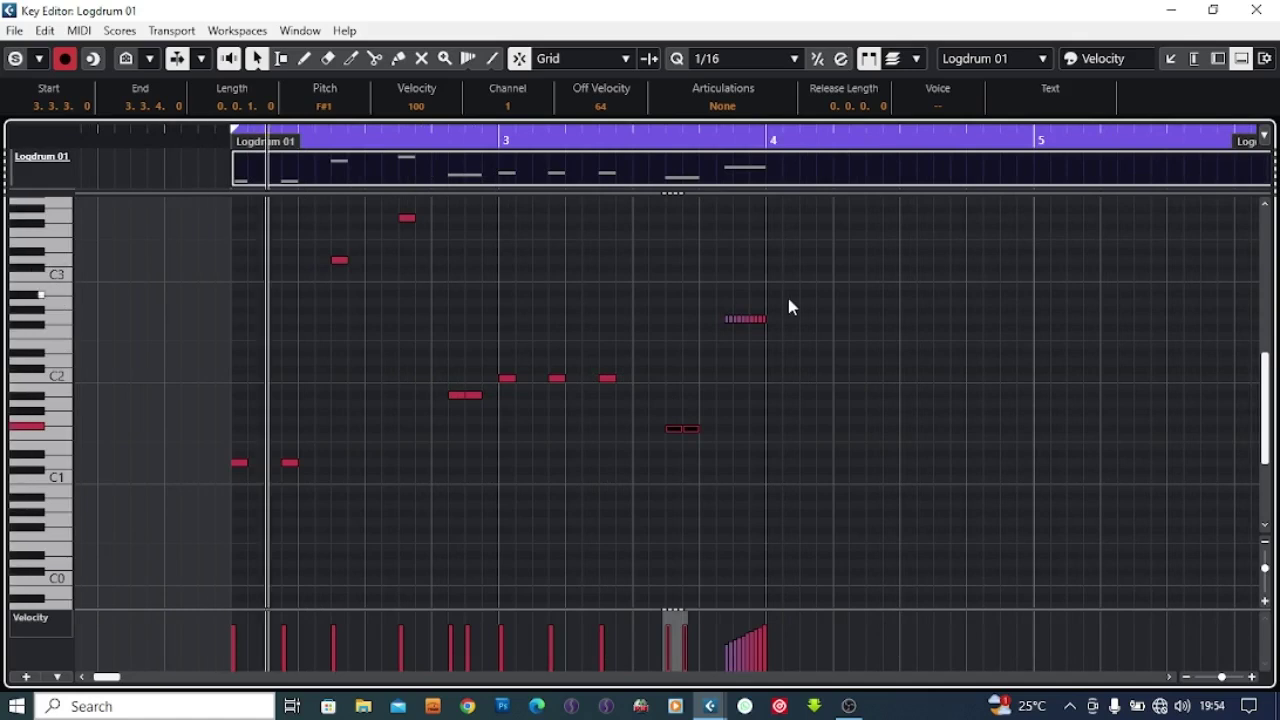
{"action": "key", "text": "h"}
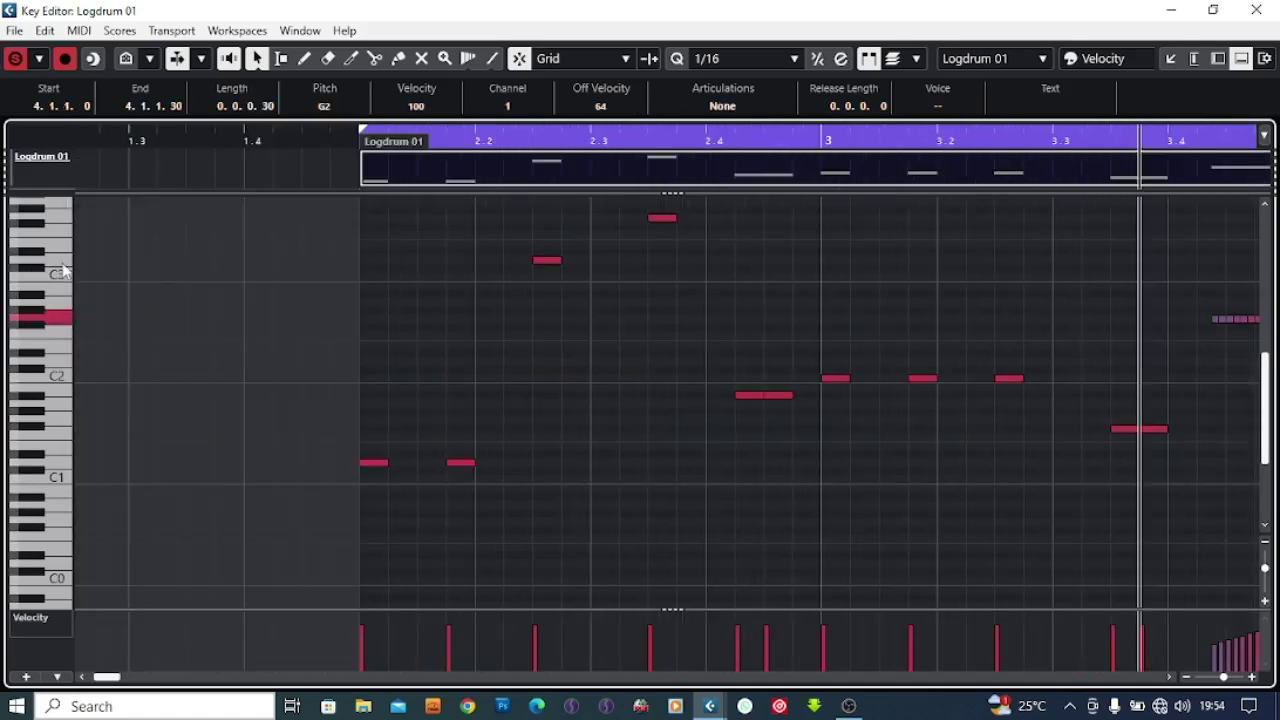
{"action": "key", "text": "g"}
{"action": "key", "text": "KP_Add"}
{"action": "key", "text": "KP_Subtract"}
{"action": "left_click", "coordinate": [15, 58]}
{"action": "left_click", "coordinate": [811, 338]}
{"action": "key", "text": "KP_Subtract"}
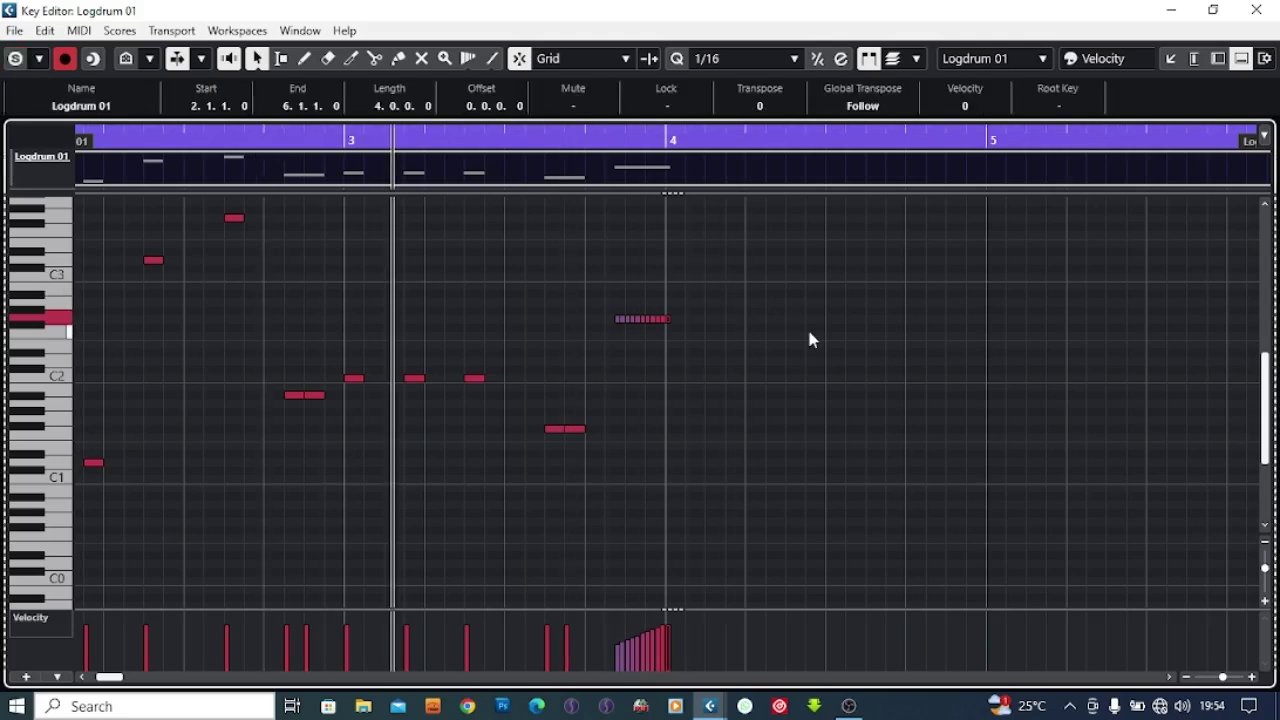
{"action": "left_click", "coordinate": [673, 262]}
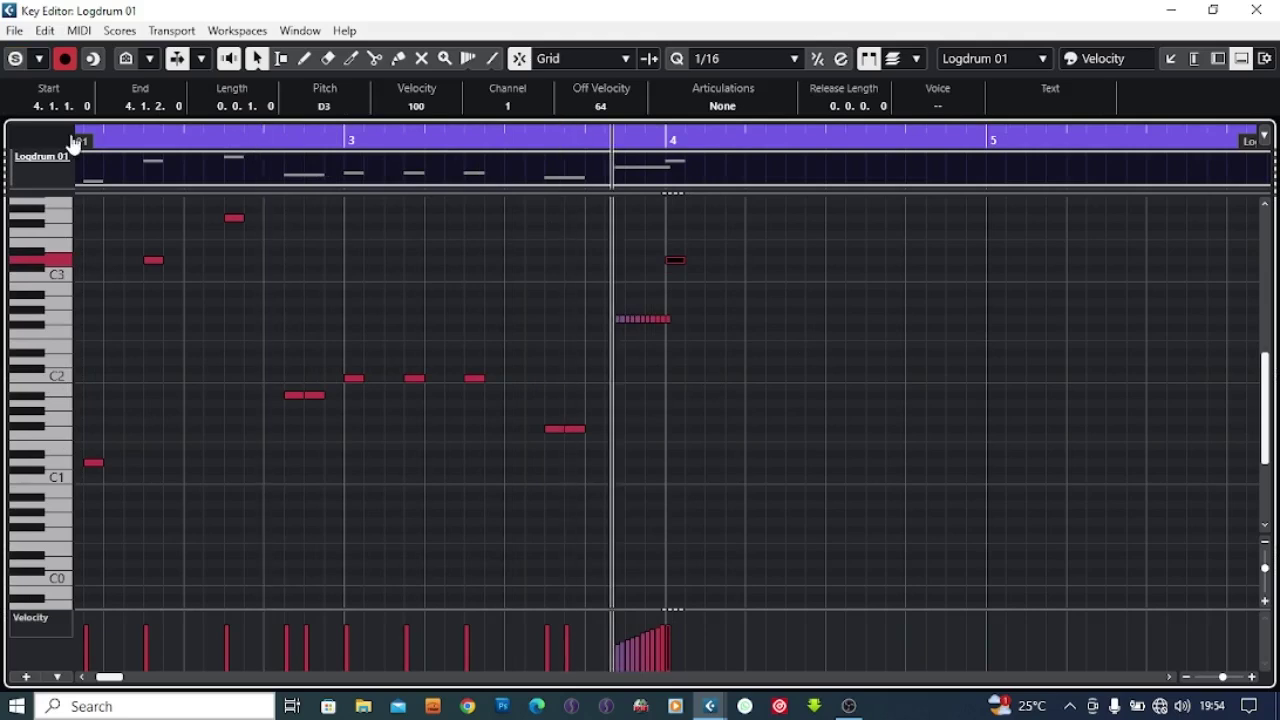
Add a sixteenth D2 note at 4.1.3 and duplicate the D3 and D2 pair to start at 4.2.1.
{"action": "left_click", "coordinate": [680, 352]}
{"action": "key", "text": "Down"}
{"action": "key", "text": "ctrl+Right"}
{"action": "key", "text": "ctrl+Right"}
{"action": "left_click", "coordinate": [683, 260], "text": "shift"}
{"action": "key", "text": "ctrl+d"}
{"action": "key", "text": "ctrl+Right"}
{"action": "key", "text": "ctrl+Right"}
{"action": "key", "text": "ctrl+Right"}
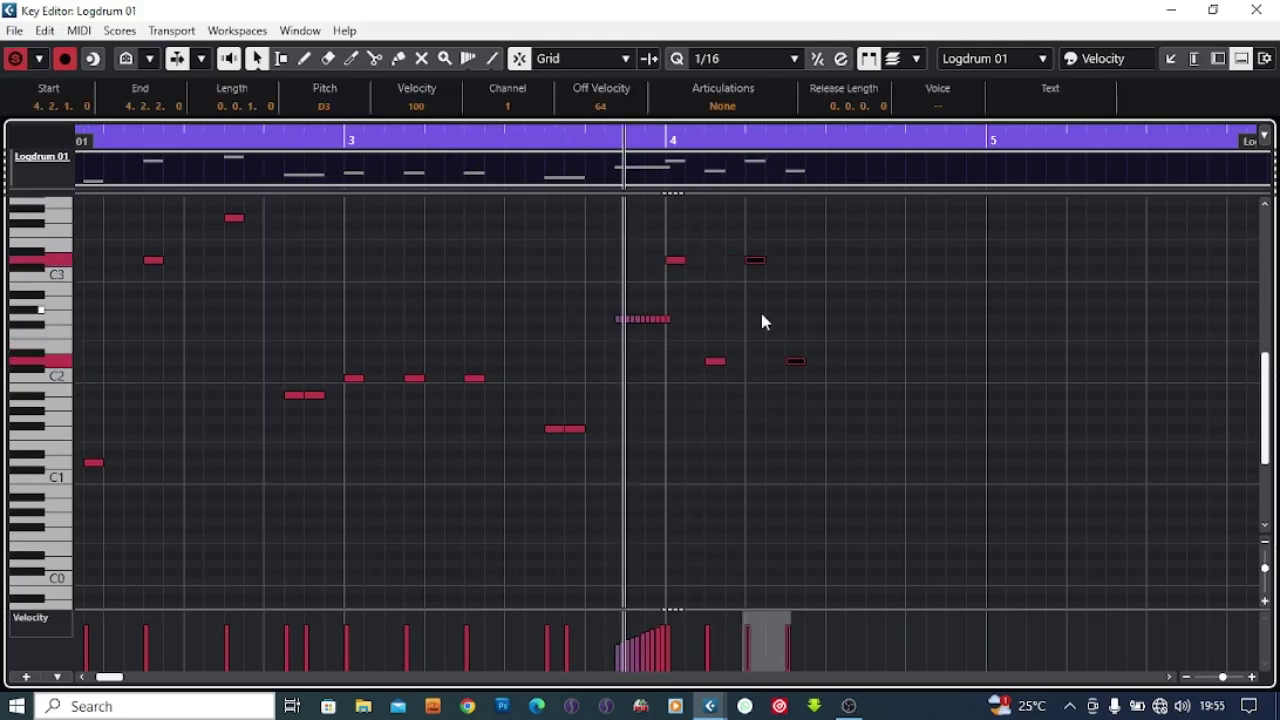
Play the pattern with and without the editor solo and shift the duplicated D3 and D2 pair to start at 4.2.3.
{"action": "key", "text": "space"}
{"action": "key", "text": "space"}
{"action": "key", "text": "space"}
{"action": "left_click", "coordinate": [15, 59]}
{"action": "key", "text": "space"}
{"action": "key", "text": "space"}
{"action": "left_click", "coordinate": [15, 59]}
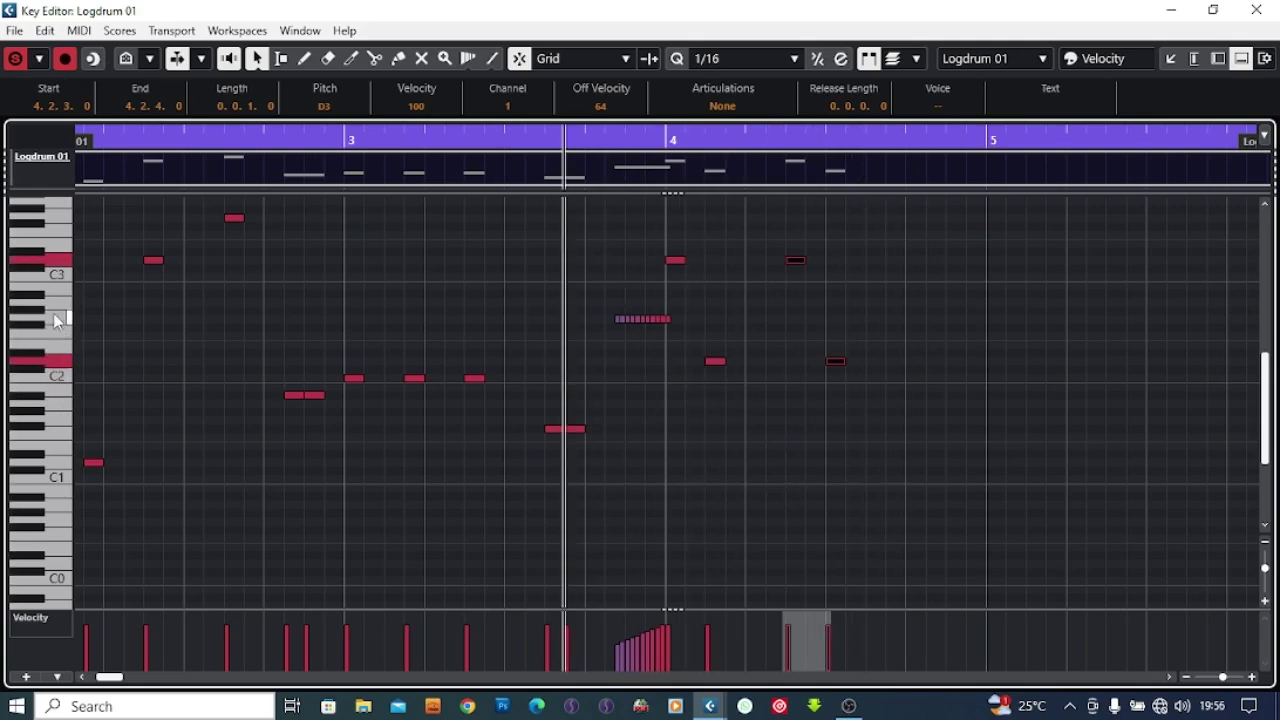
Add a sixteenth A#2 note at 4.4.1.
{"action": "double_click", "coordinate": [908, 294]}
{"action": "key", "text": "h"}
{"action": "key", "text": "h"}
{"action": "key", "text": "h"}
{"action": "key", "text": "h"}
{"action": "key", "text": "h"}
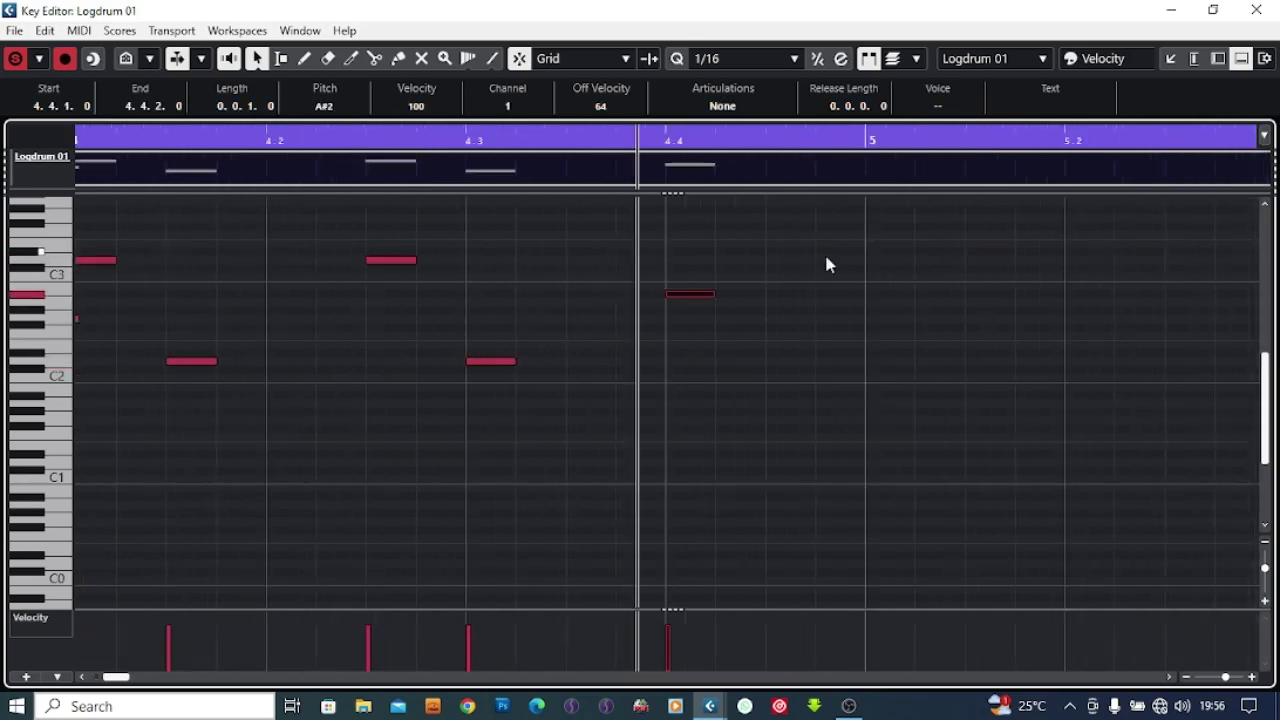
{"action": "key", "text": "g"}
{"action": "key", "text": "g"}
{"action": "key", "text": "g"}
Try a 1/64 quantize value, shortening the A#2 note to 1/64 and duplicating it up to 4.4.3.
{"action": "left_click", "coordinate": [742, 59]}
{"action": "left_click", "coordinate": [741, 223]}
{"action": "left_click_drag", "start_coordinate": [580, 140], "coordinate": [652, 175]}
{"action": "left_click_drag", "start_coordinate": [877, 295], "coordinate": [920, 295]}
{"action": "key", "text": "ctrl+d"}
{"action": "key", "text": "ctrl+d"}
{"action": "key", "text": "ctrl+d"}
{"action": "key", "text": "ctrl+d"}
{"action": "key", "text": "ctrl+d"}
{"action": "key", "text": "ctrl+d"}
{"action": "key", "text": "ctrl+d"}
{"action": "key", "text": "ctrl+d"}
{"action": "key", "text": "ctrl+d"}
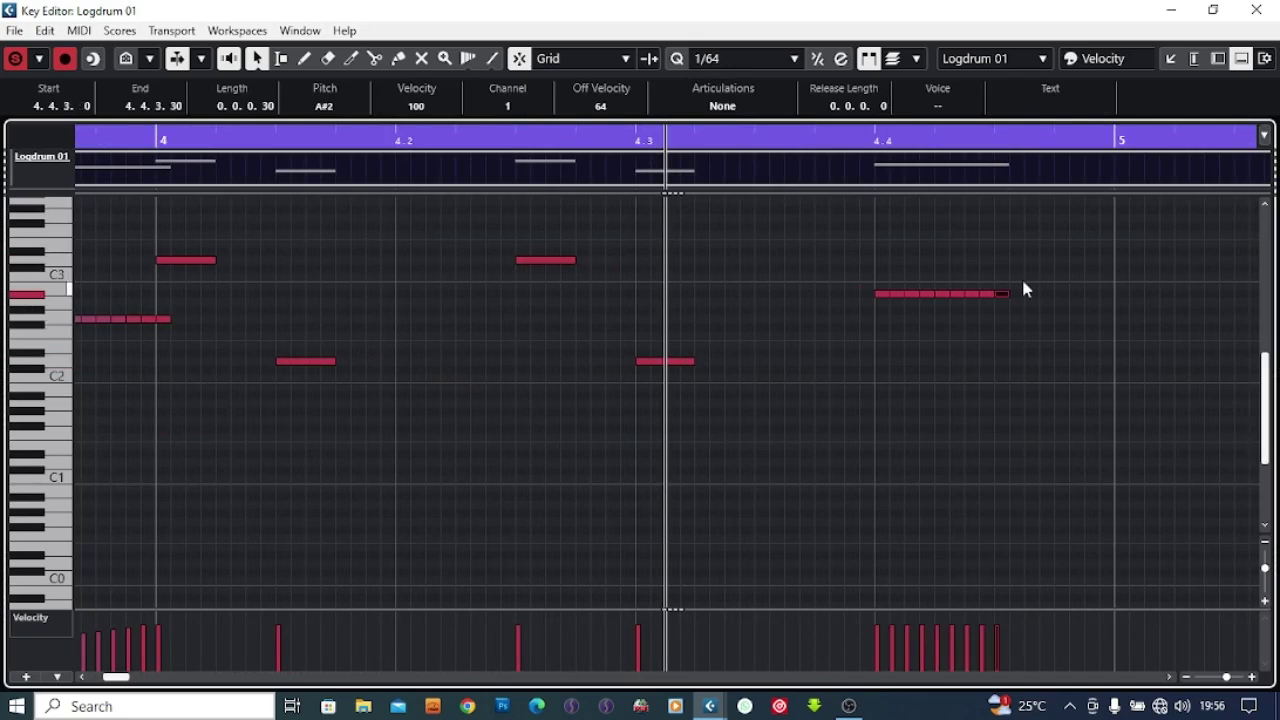
Try reshaping the velocities of the 1/64 A#2 roll, play it back, and delete its repeated notes.
{"action": "left_click_drag", "start_coordinate": [1032, 270], "coordinate": [864, 318]}
{"action": "left_click_drag", "start_coordinate": [1013, 614], "coordinate": [986, 682]}
{"action": "scroll", "coordinate": [980, 672], "scroll_direction": "left", "scroll_amount": 3}
{"action": "key", "text": "space"}
{"action": "key", "text": "space"}
{"action": "left_click", "coordinate": [712, 59]}
{"action": "left_click", "coordinate": [495, 237]}
{"action": "key", "text": "space"}
{"action": "key", "text": "space"}
{"action": "left_click", "coordinate": [417, 255]}
{"action": "left_click_drag", "start_coordinate": [420, 266], "coordinate": [610, 324]}
{"action": "key", "text": "Delete"}
Set the quantize value to 1/128, shorten the A#2 note at 4.4.1 to match and duplicate it into a fast roll.
{"action": "left_click", "coordinate": [770, 59]}
{"action": "left_click", "coordinate": [790, 249]}
{"action": "key", "text": "h"}
{"action": "mouse_move", "coordinate": [1030, 296]}
{"action": "left_mouse_down"}
{"action": "mouse_move", "coordinate": [1053, 296]}
{"action": "mouse_move", "coordinate": [1041, 296]}
{"action": "left_mouse_up"}
{"action": "key", "text": "ctrl+z"}
{"action": "key", "text": "ctrl+d"}
{"action": "key", "text": "ctrl+d"}
{"action": "key", "text": "ctrl+d"}
{"action": "key", "text": "ctrl+d"}
{"action": "key", "text": "ctrl+d"}
{"action": "key", "text": "ctrl+d"}
{"action": "key", "text": "ctrl+d"}
{"action": "key", "text": "ctrl+d"}
{"action": "key", "text": "ctrl+d"}
{"action": "key", "text": "ctrl+d"}
Play the passage and extend the A#2 roll with duplicates through most of 4.4.2.
{"action": "key", "text": "space"}
{"action": "key", "text": "space"}
{"action": "scroll", "coordinate": [1041, 314], "scroll_direction": "left", "scroll_amount": 3}
{"action": "key", "text": "g"}
{"action": "key", "text": "space"}
{"action": "key", "text": "space"}
{"action": "left_click_drag", "start_coordinate": [702, 260], "coordinate": [654, 320]}
{"action": "key", "text": "ctrl+d"}
Give the whole A#2 roll steadily falling velocities and play the passage from bar 4.
{"action": "left_click", "coordinate": [666, 334]}
{"action": "key", "text": "space"}
{"action": "key", "text": "space"}
{"action": "left_click", "coordinate": [746, 259]}
{"action": "left_click_drag", "start_coordinate": [745, 257], "coordinate": [595, 325]}
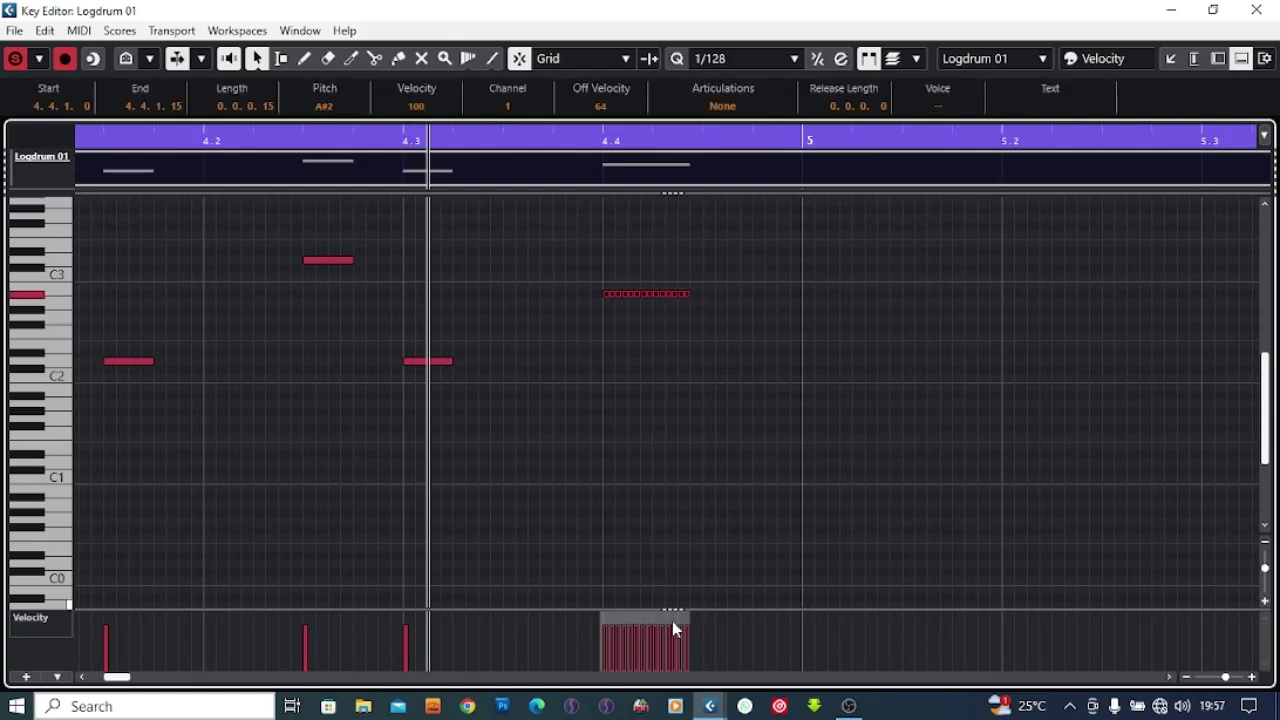
{"action": "key", "text": "space"}
{"action": "key", "text": "space"}
{"action": "left_click", "coordinate": [739, 476]}
{"action": "key", "text": "g"}
{"action": "left_click", "coordinate": [420, 140]}
{"action": "key", "text": "space"}
{"action": "key", "text": "space"}
{"action": "key", "text": "space"}
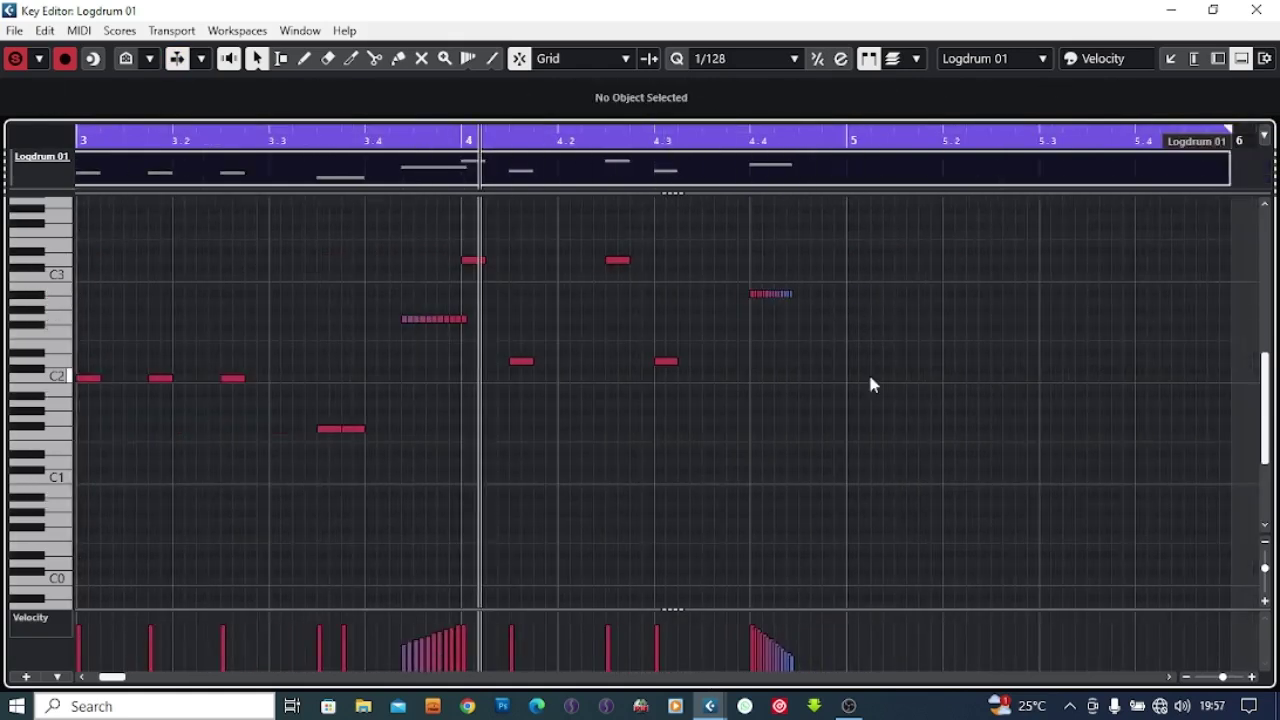
Set the quantize value back to 1/16, add a sixteenth C2 note at 4.4.4 and play it back.
{"action": "key", "text": "h"}
{"action": "key", "text": "space"}
{"action": "left_click", "coordinate": [745, 59]}
{"action": "left_click", "coordinate": [744, 189]}
{"action": "double_click", "coordinate": [756, 378]}
{"action": "key", "text": "space"}
{"action": "key", "text": "space"}
{"action": "left_click_drag", "start_coordinate": [757, 378], "coordinate": [797, 378]}
{"action": "key", "text": "space"}
{"action": "key", "text": "space"}
{"action": "key", "text": "space"}
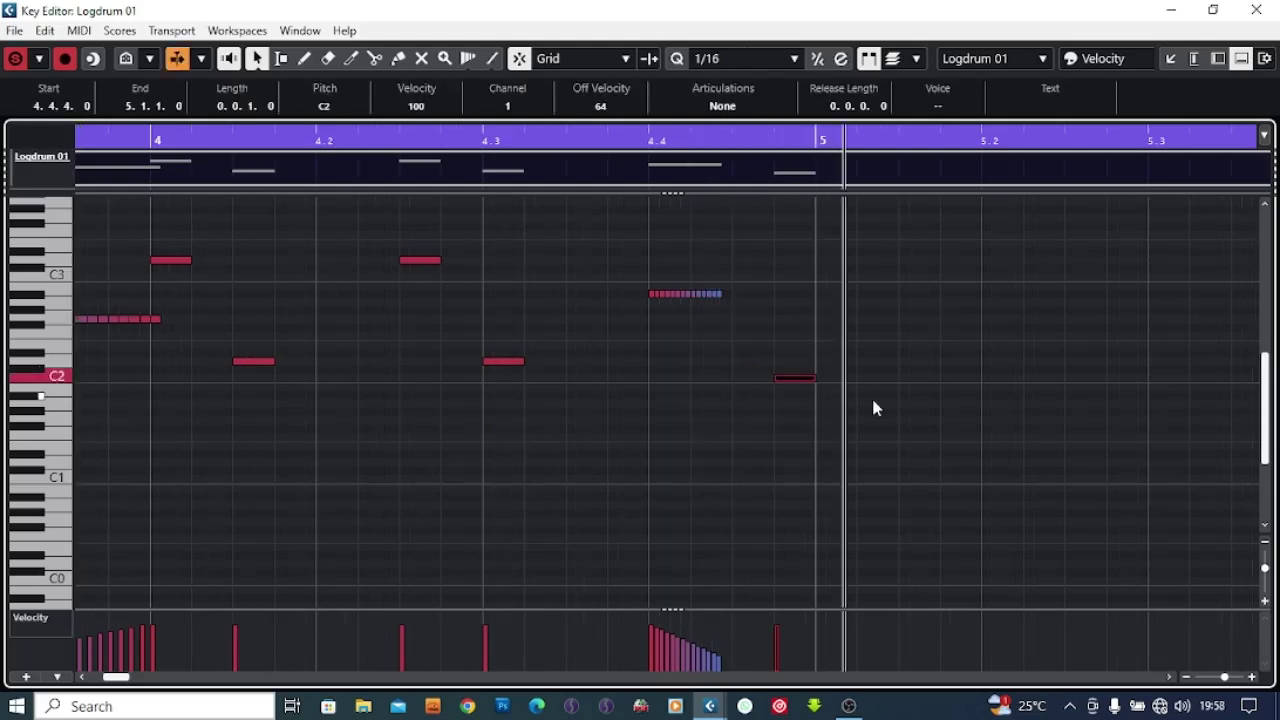
Move the C2 note to 5.1.1, add a sixteenth G1 note at 5.1.3 and play the result.
{"action": "key", "text": "ctrl+Right"}
{"action": "key", "text": "space"}
{"action": "key", "text": "space"}
{"action": "key", "text": "ctrl+Left"}
{"action": "key", "text": "ctrl+Left"}
{"action": "key", "text": "space"}
{"action": "key", "text": "ctrl+Right"}
{"action": "key", "text": "space"}
{"action": "key", "text": "g"}
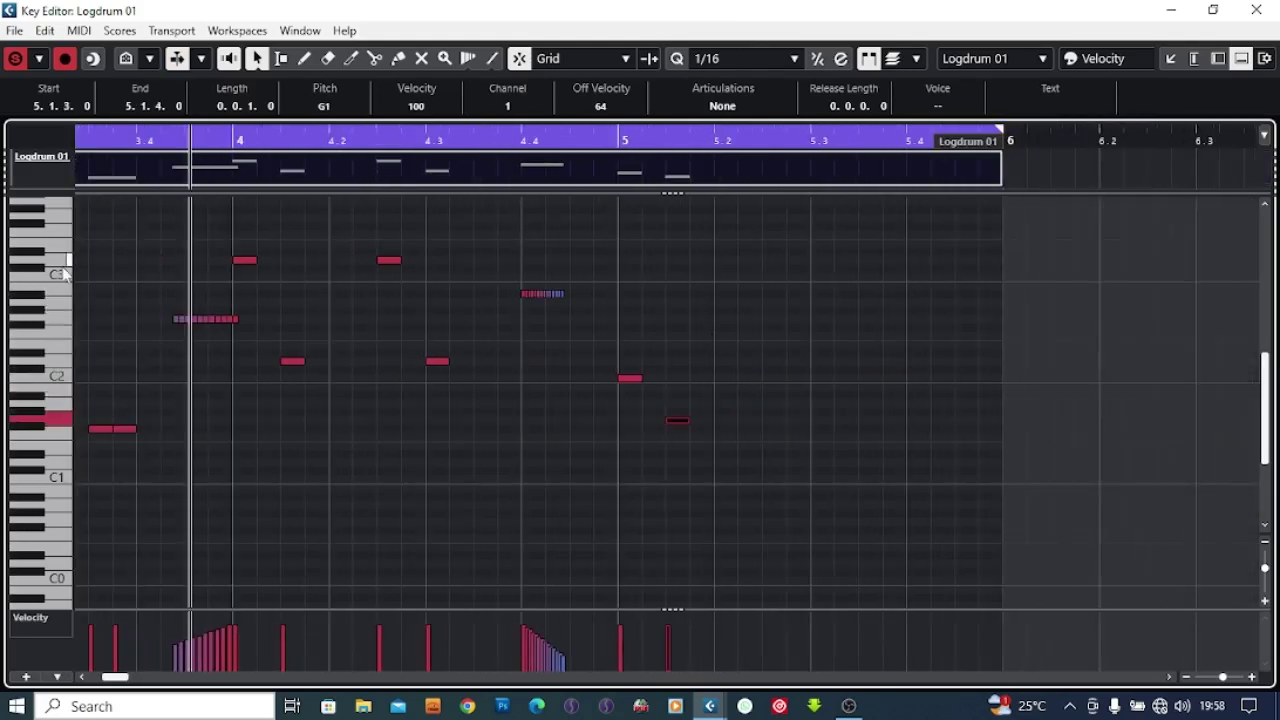
Add a sixteenth E3 note at 5.2.3 and an E2 note at 5.3.3, playing the pattern to check them.
{"action": "left_click", "coordinate": [773, 244]}
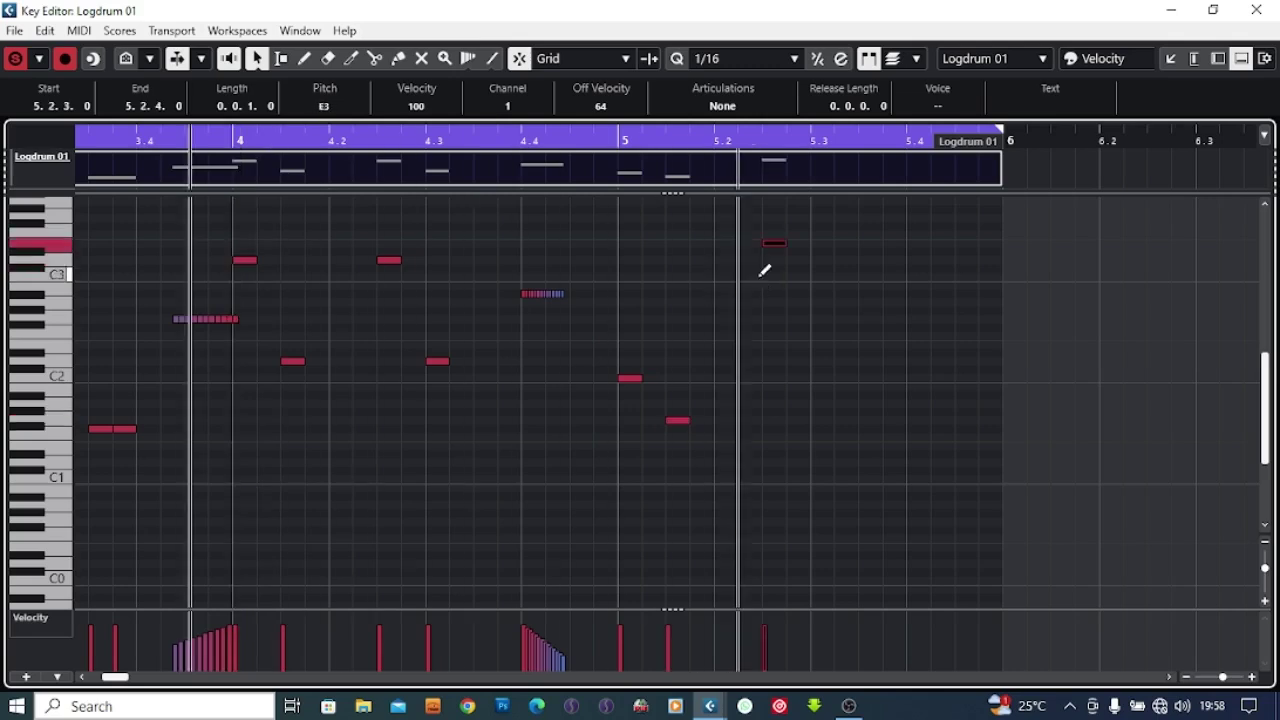
{"action": "left_click", "coordinate": [729, 286]}
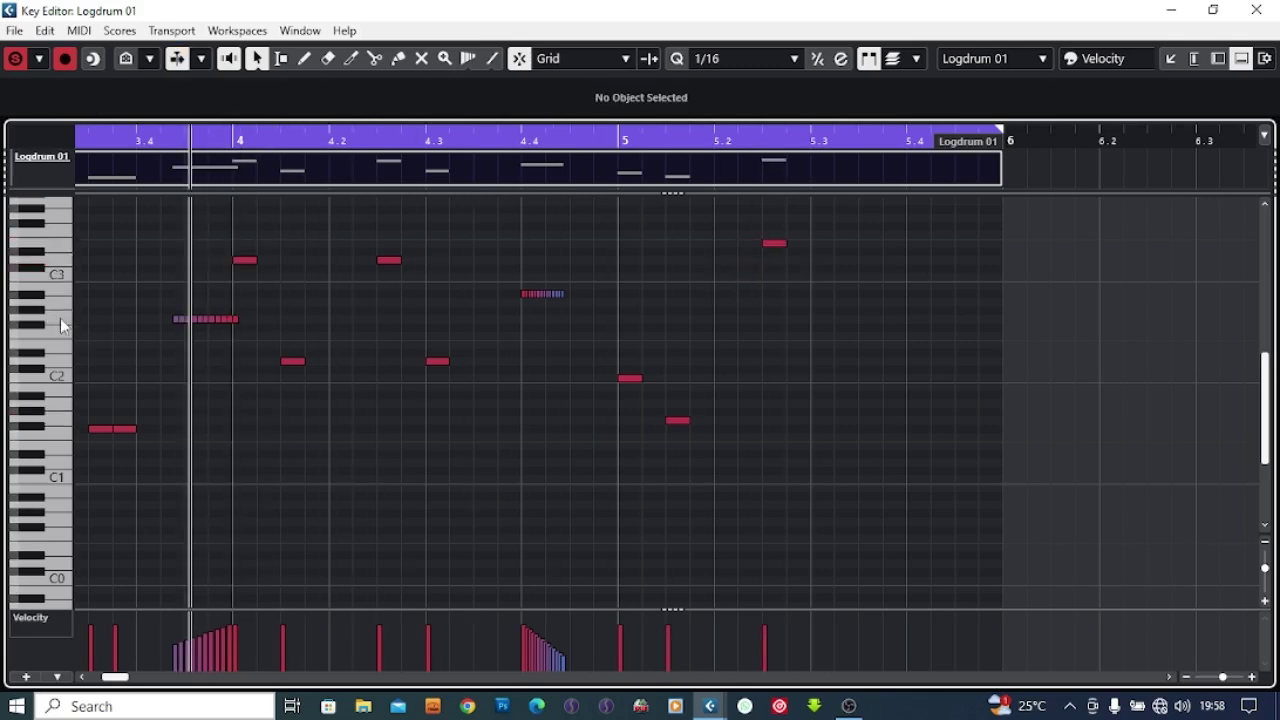
{"action": "double_click", "coordinate": [823, 360]}
{"action": "key", "text": "Up"}
{"action": "key", "text": "Up"}
{"action": "key", "text": "space"}
{"action": "key", "text": "space"}
{"action": "left_click_drag", "start_coordinate": [823, 344], "coordinate": [847, 345]}
{"action": "key", "text": "ctrl+Right"}
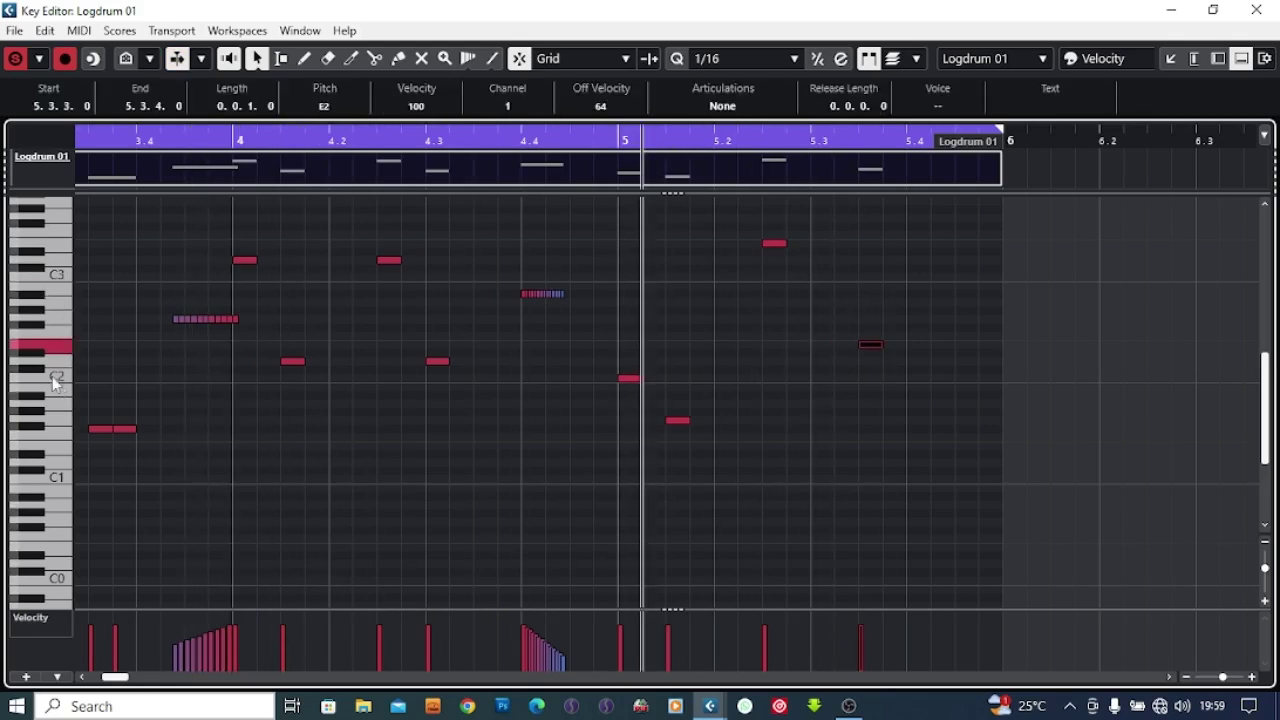
Add a sixteenth C2 note at 5.4.1 and play it back.
{"action": "left_click", "coordinate": [910, 372]}
{"action": "double_click", "coordinate": [909, 364]}
{"action": "key", "text": "Down"}
{"action": "key", "text": "Down"}
{"action": "key", "text": "space"}
{"action": "key", "text": "space"}
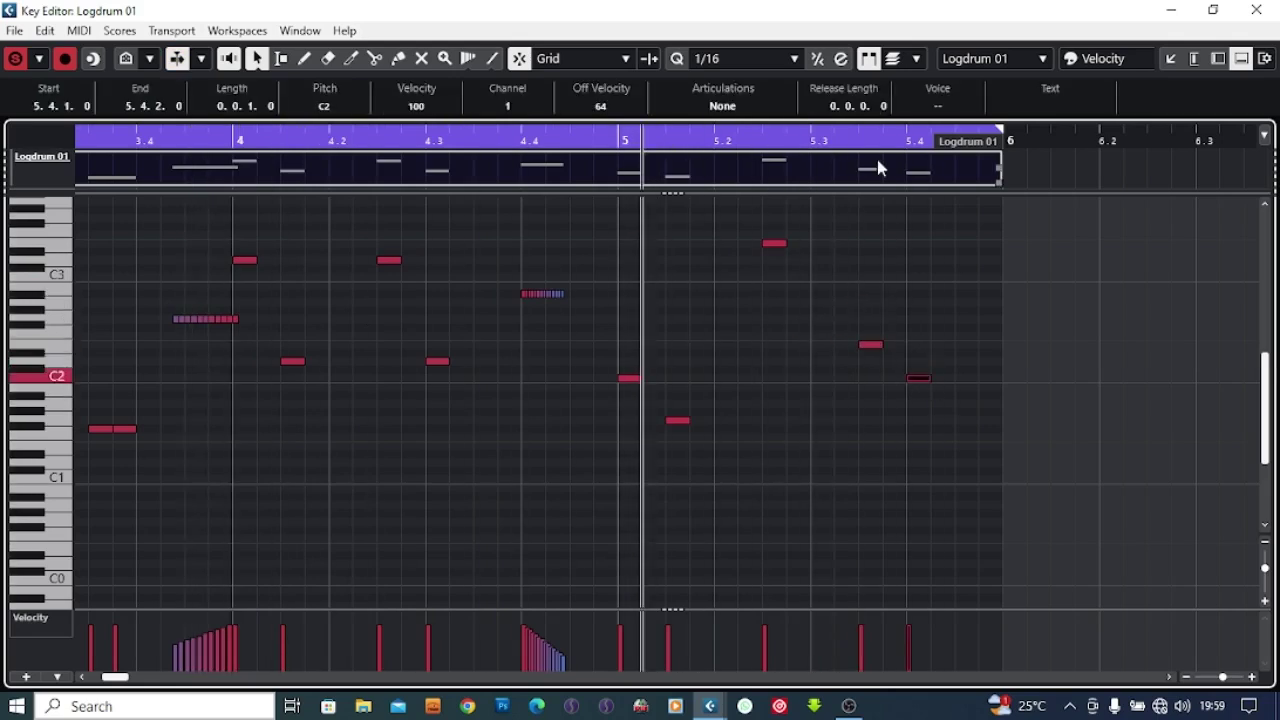
Set the quantize value to 1/32, split the C2 note at 5.4.1 in half and move its second half to 5.4.2.
{"action": "left_click_drag", "start_coordinate": [860, 138], "coordinate": [742, 94]}
{"action": "left_click", "coordinate": [742, 59]}
{"action": "left_click", "coordinate": [738, 160]}
{"action": "left_click", "coordinate": [698, 378], "text": "alt"}
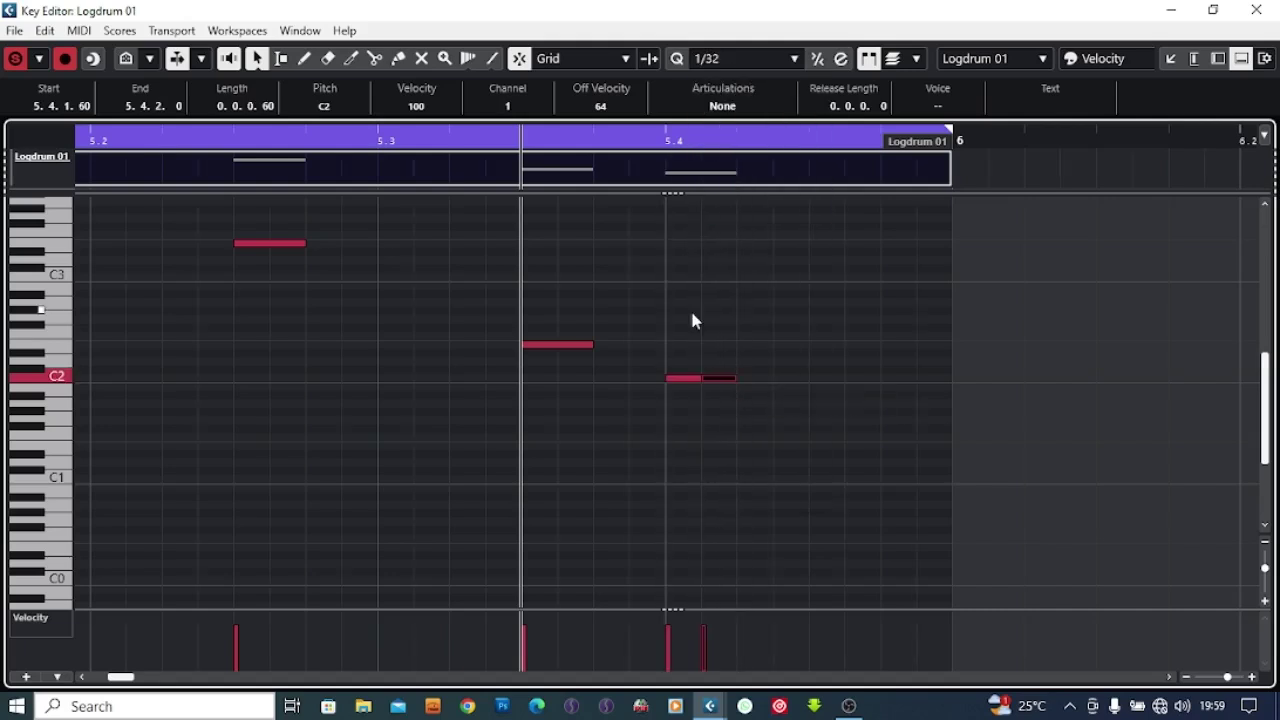
{"action": "key", "text": "ctrl+Right"}
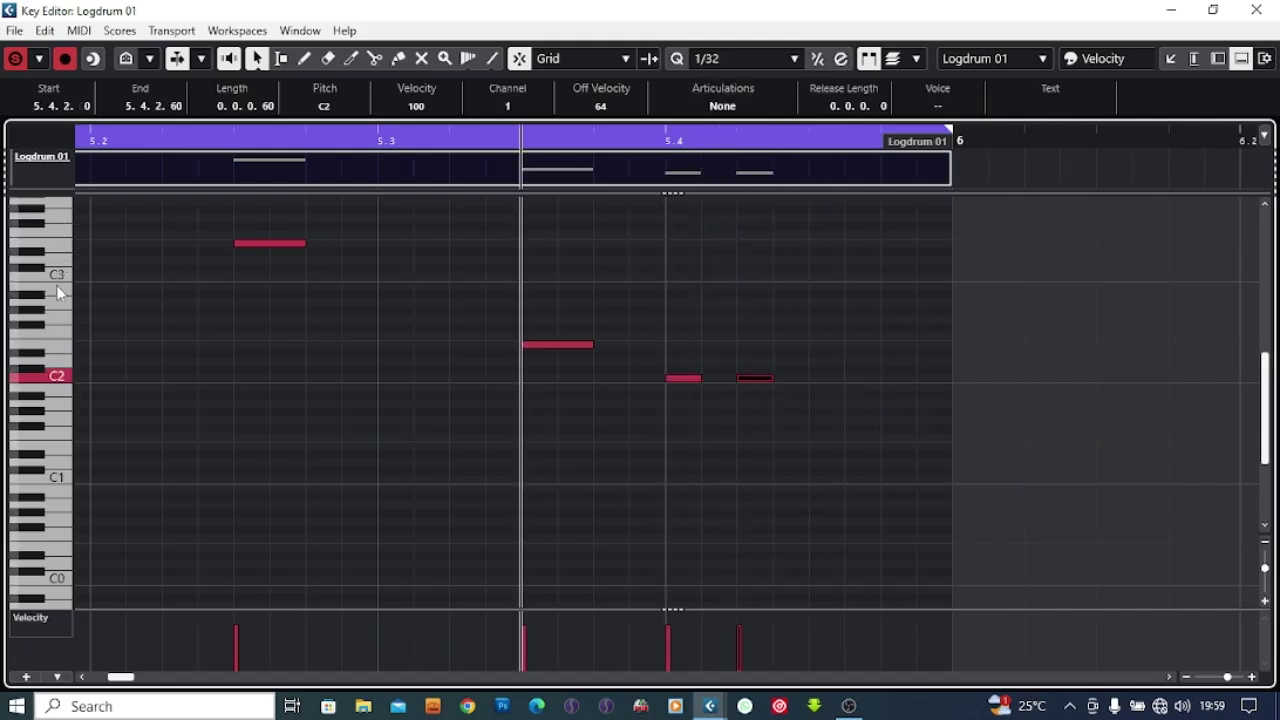
Add a sixteenth A2 note at 5.4.3 and play the end of the pattern.
{"action": "double_click", "coordinate": [831, 295]}
{"action": "key", "text": "Down"}
{"action": "key", "text": "space"}
{"action": "key", "text": "space"}
Raise the velocities of all notes in the Logdrum 01 part together and close the Key Editor.
{"action": "left_click_drag", "start_coordinate": [718, 138], "coordinate": [255, 138]}
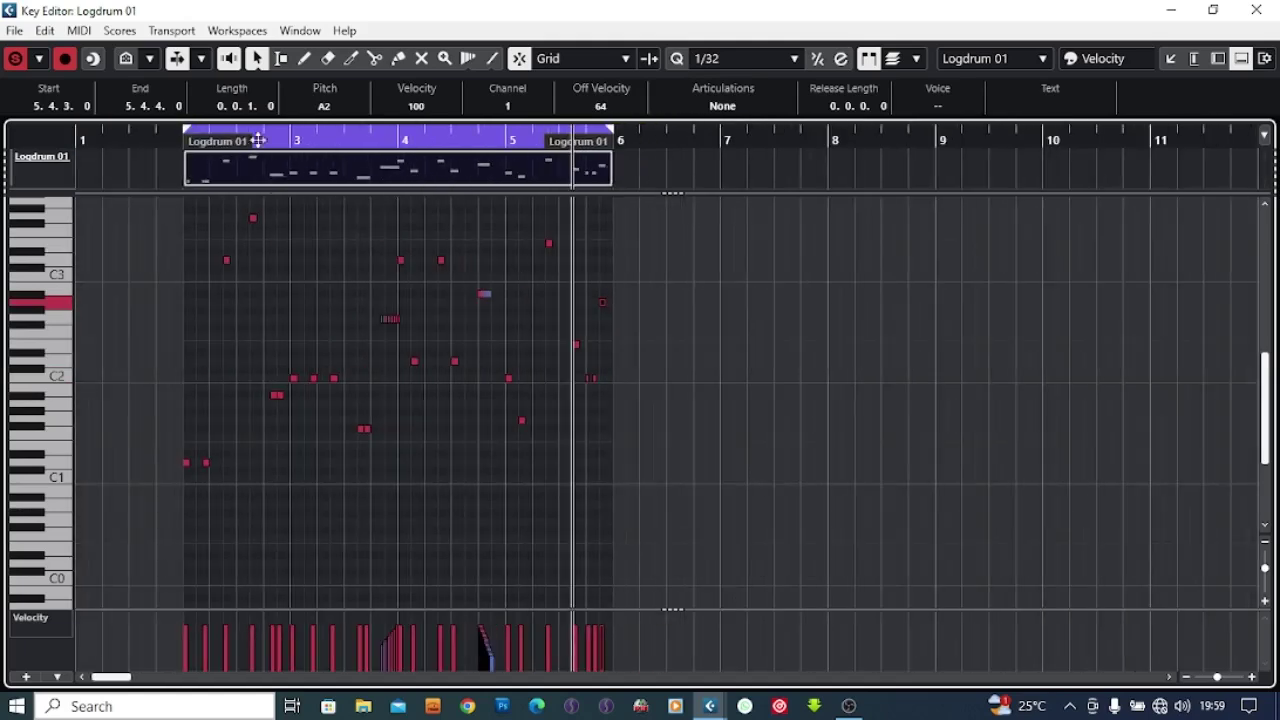
{"action": "key", "text": "ctrl+a"}
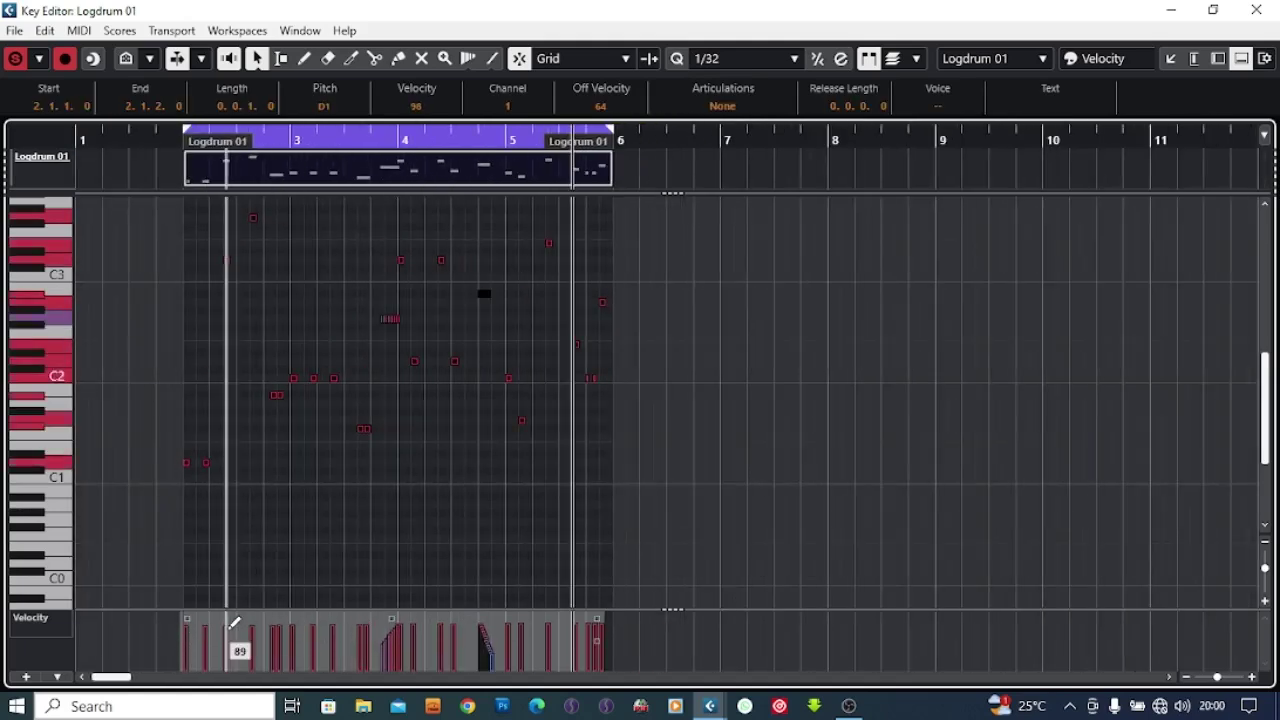
{"action": "left_click", "coordinate": [1256, 10]}
{"action": "left_click", "coordinate": [192, 641]}
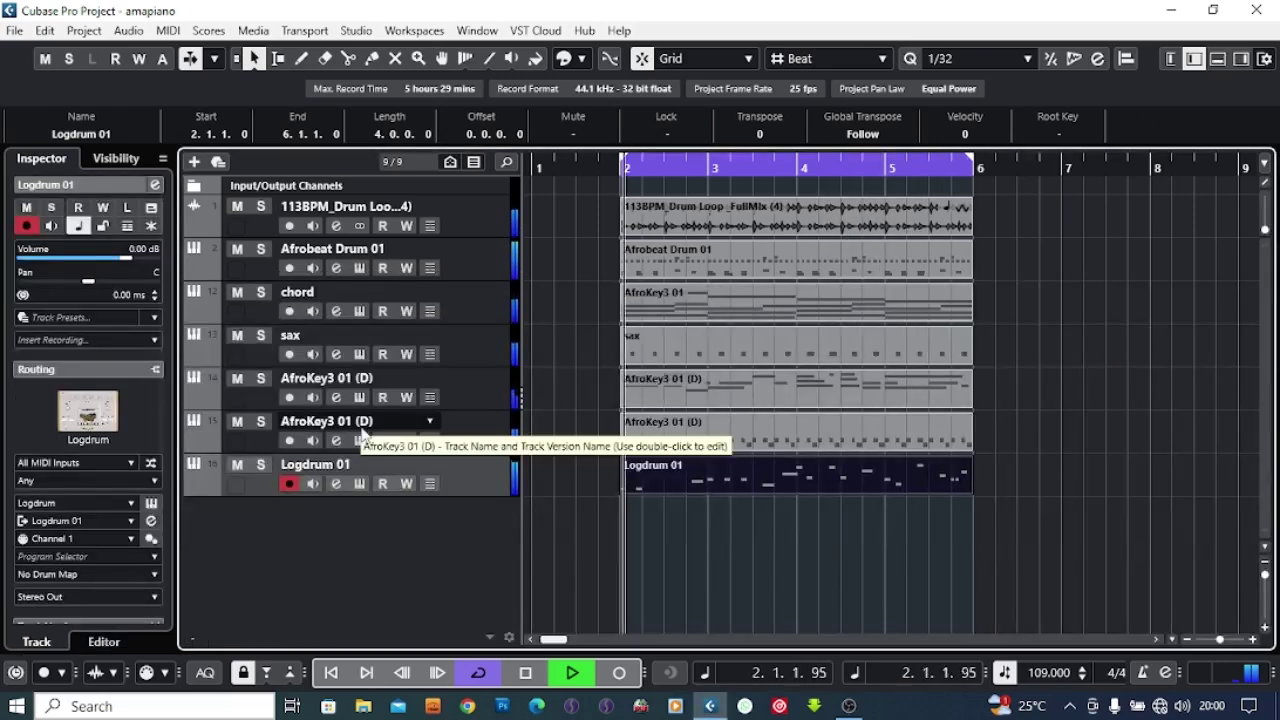
Play the full arrangement and reopen the Logdrum 01 part in the Key Editor.
{"action": "double_click", "coordinate": [880, 468]}
{"action": "key", "text": "space"}
{"action": "left_click", "coordinate": [1217, 59]}
{"action": "double_click", "coordinate": [690, 466]}
{"action": "left_click", "coordinate": [1232, 315]}
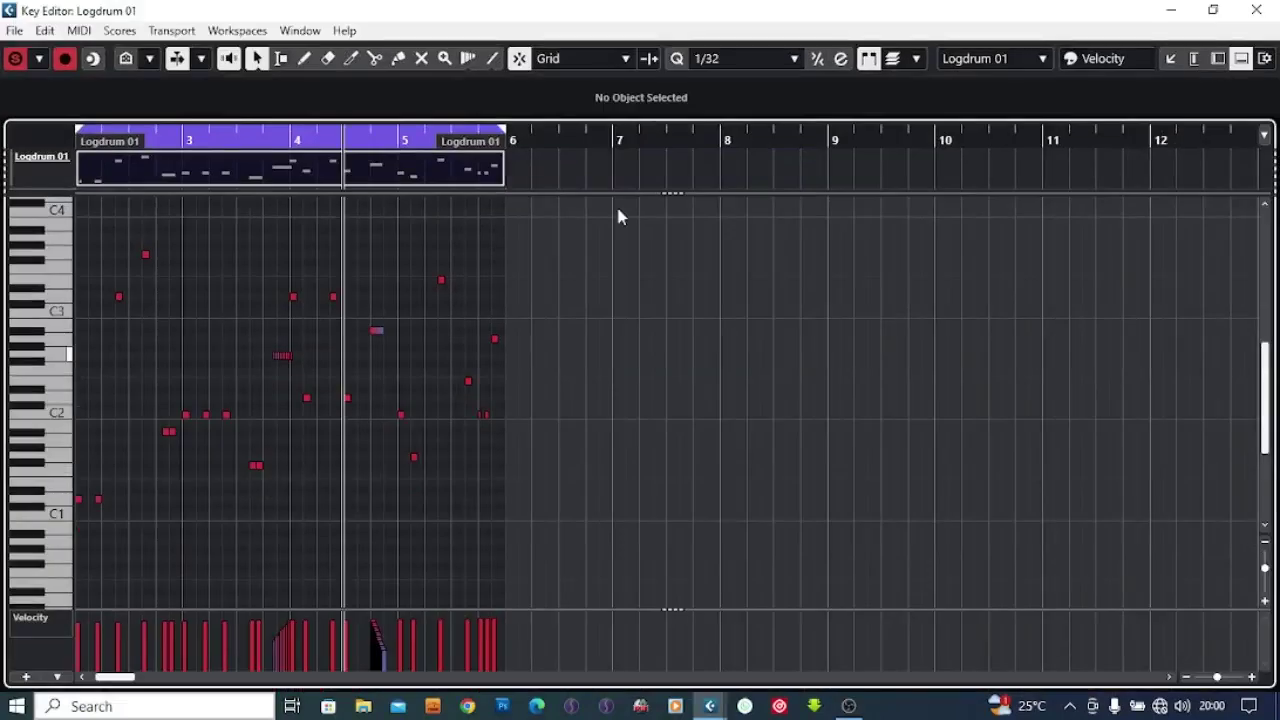
Play the start of the log drum pattern repeatedly and examine its lower octaves from bar 2.
{"action": "scroll", "coordinate": [238, 588], "scroll_direction": "down", "scroll_amount": 4}
{"action": "left_click_drag", "start_coordinate": [120, 677], "coordinate": [104, 677]}
{"action": "left_click", "coordinate": [175, 140]}
{"action": "key", "text": "space"}
{"action": "left_click", "coordinate": [174, 140]}
{"action": "key", "text": "h"}
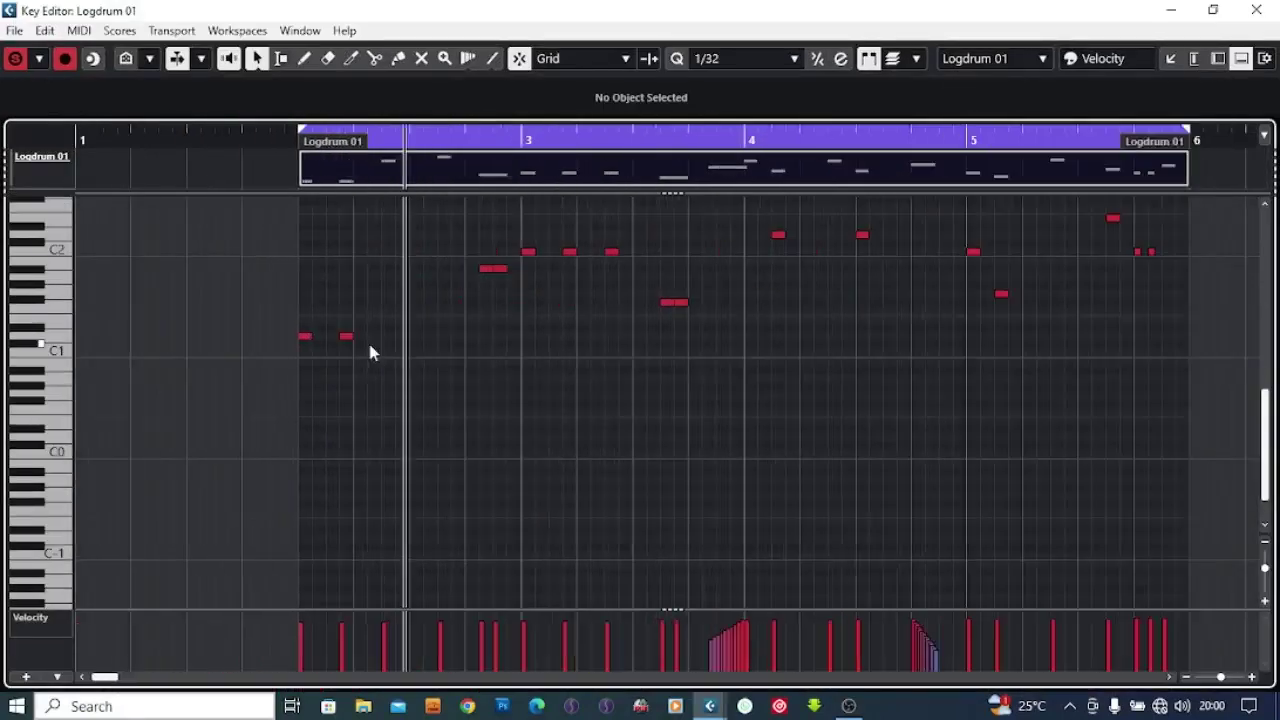
{"action": "key", "text": "h"}
{"action": "scroll", "coordinate": [166, 429], "scroll_direction": "down", "scroll_amount": 2}
{"action": "key", "text": "space"}
{"action": "key", "text": "space"}
{"action": "key", "text": "space"}
{"action": "key", "text": "space"}
{"action": "key", "text": "space"}
{"action": "key", "text": "space"}
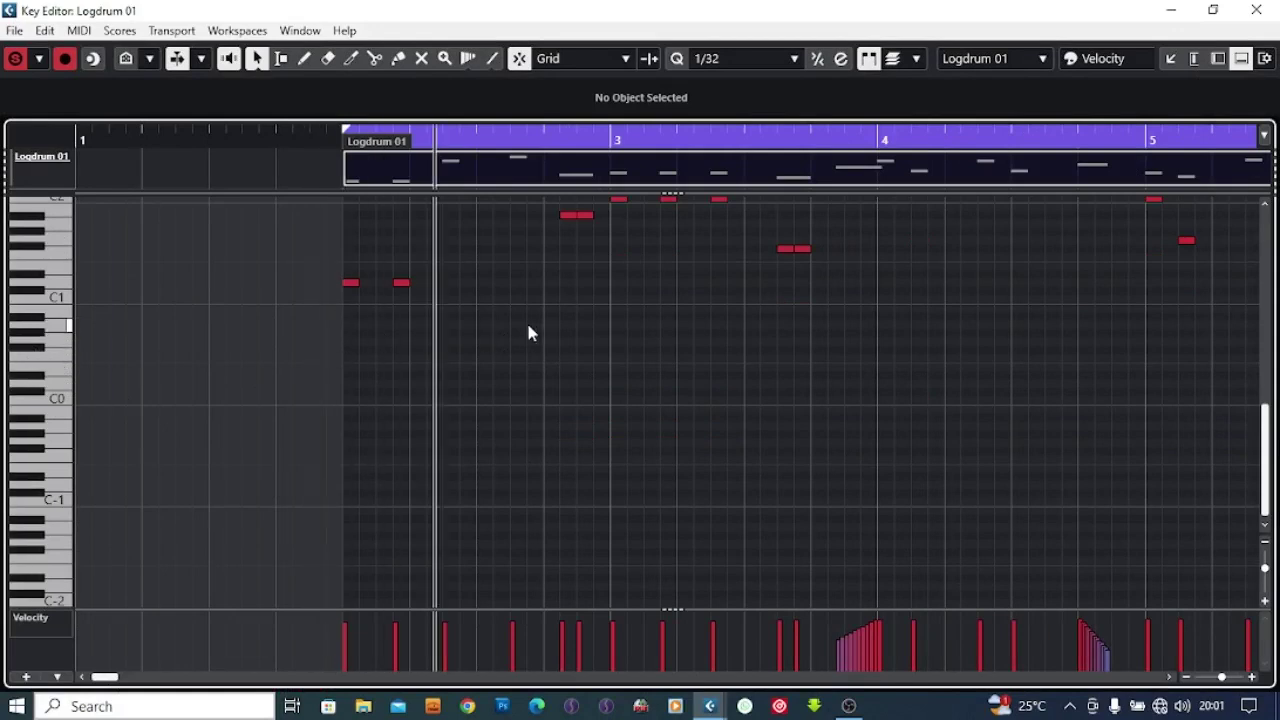
{"action": "key", "text": "ctrl+z"}
{"action": "key", "text": "ctrl+z"}
{"action": "key", "text": "ctrl+z"}
{"action": "key", "text": "ctrl+z"}
{"action": "key", "text": "ctrl+z"}
{"action": "key", "text": "ctrl+z"}
Add low sixteenth notes F0 at 2.1.1, F#0 at 2.3.2 and F0 at 2.3.4, playing the pattern to check them.
{"action": "scroll", "coordinate": [575, 324], "scroll_direction": "up", "scroll_amount": 3}
{"action": "scroll", "coordinate": [575, 332], "scroll_direction": "down", "scroll_amount": 5}
{"action": "double_click", "coordinate": [348, 358]}
{"action": "key", "text": "space"}
{"action": "key", "text": "space"}
{"action": "double_click", "coordinate": [534, 358]}
{"action": "key", "text": "space"}
{"action": "scroll", "coordinate": [579, 358], "scroll_direction": "up", "scroll_amount": 3}
{"action": "key", "text": "space"}
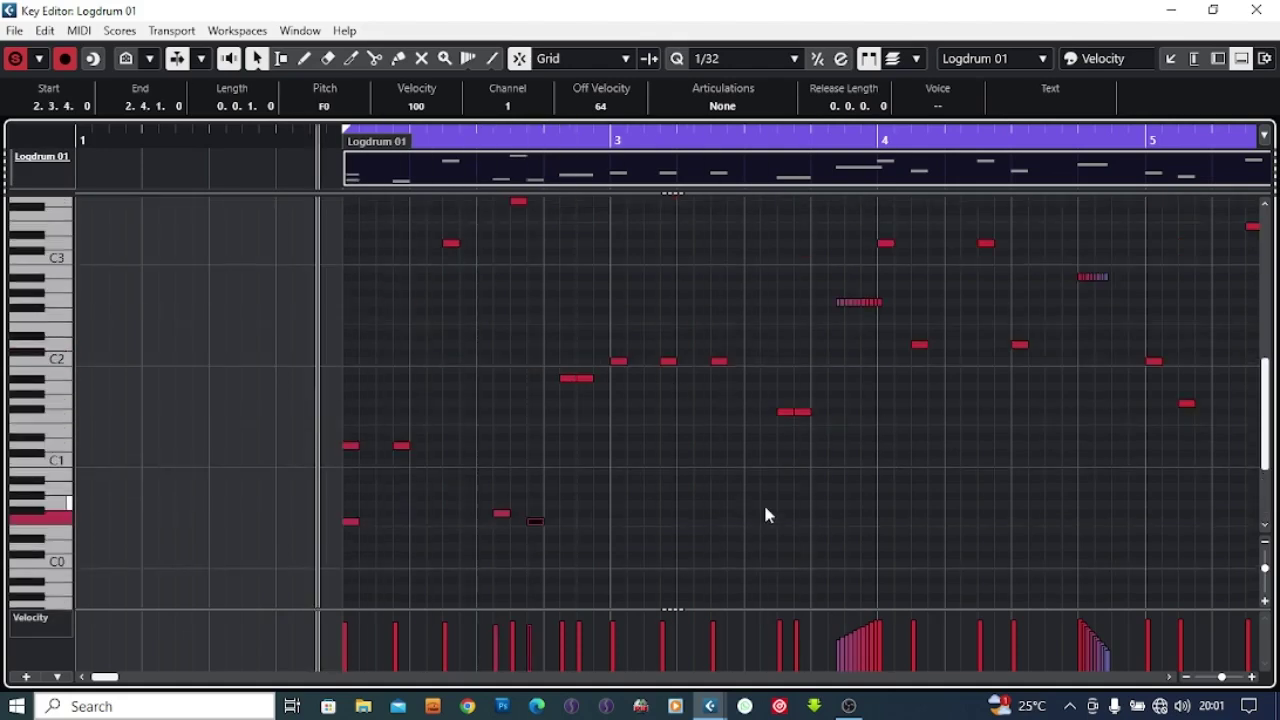
Copy the low F#0 note to 4.1.1 and delete the last note of the roll leading into bar 4.
{"action": "left_click_drag", "start_coordinate": [502, 519], "coordinate": [877, 517]}
{"action": "key", "text": "space"}
{"action": "key", "text": "space"}
{"action": "left_click", "coordinate": [884, 308]}
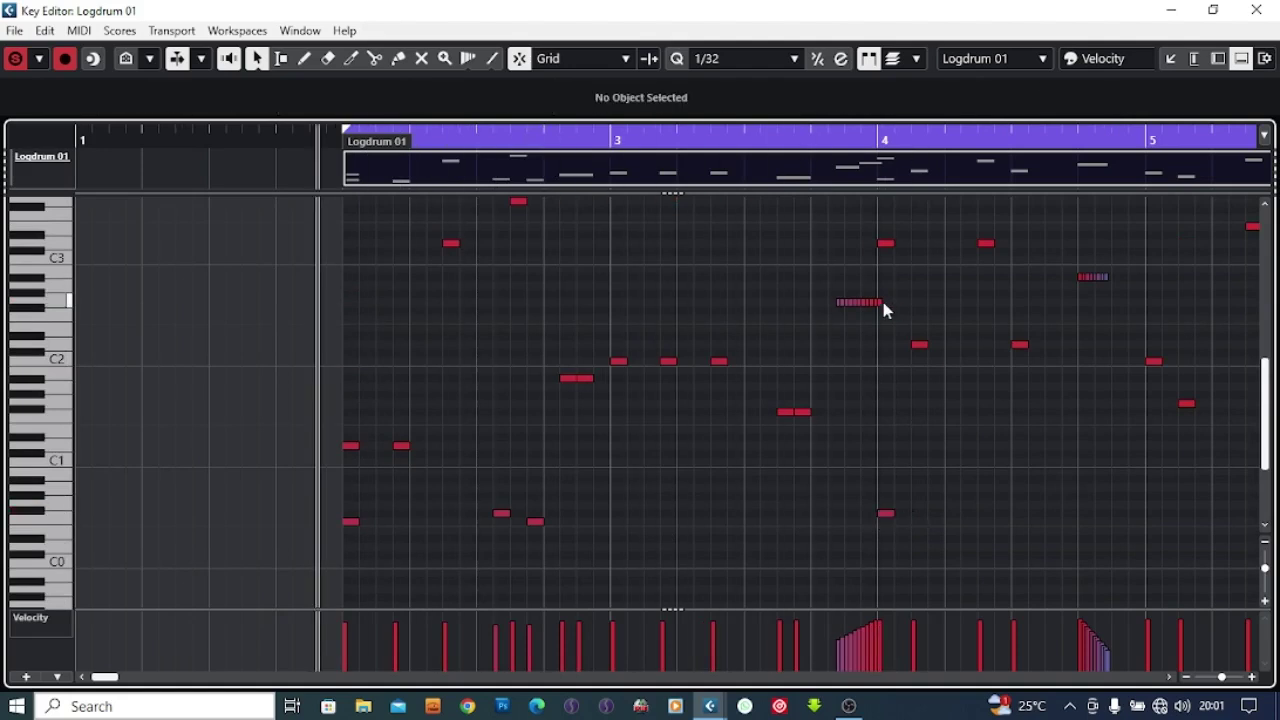
{"action": "left_click", "coordinate": [881, 302]}
{"action": "key", "text": "Delete"}
Copy the low F0 note to 4.1.2.60 and play the pattern to check it.
{"action": "left_click_drag", "start_coordinate": [533, 527], "coordinate": [910, 525]}
{"action": "key", "text": "space"}
{"action": "key", "text": "space"}
{"action": "key", "text": "space"}
{"action": "key", "text": "space"}
{"action": "key", "text": "space"}
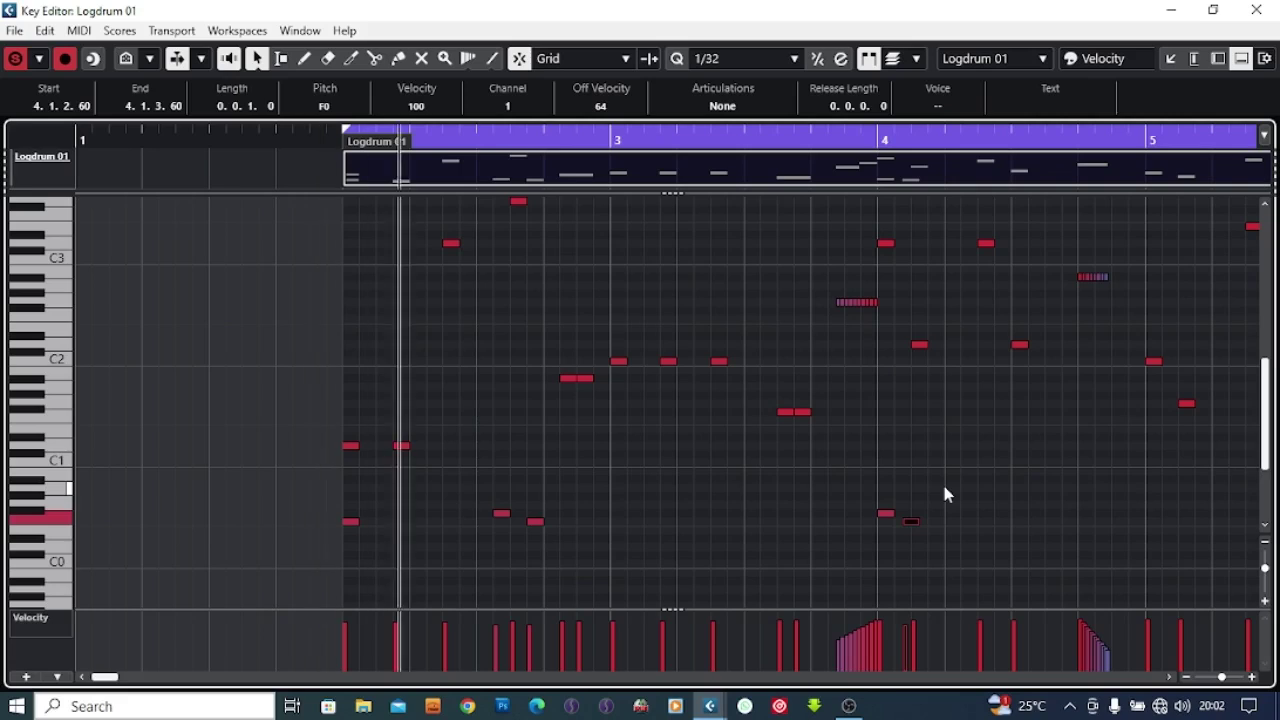
{"action": "key", "text": "space"}
Add sixteenth notes F#0 at 4.2.2, F0 at 4.2.4 and F#0 at 5.2.1.
{"action": "double_click", "coordinate": [1003, 520]}
{"action": "key", "text": "space"}
{"action": "key", "text": "space"}
{"action": "key", "text": "g"}
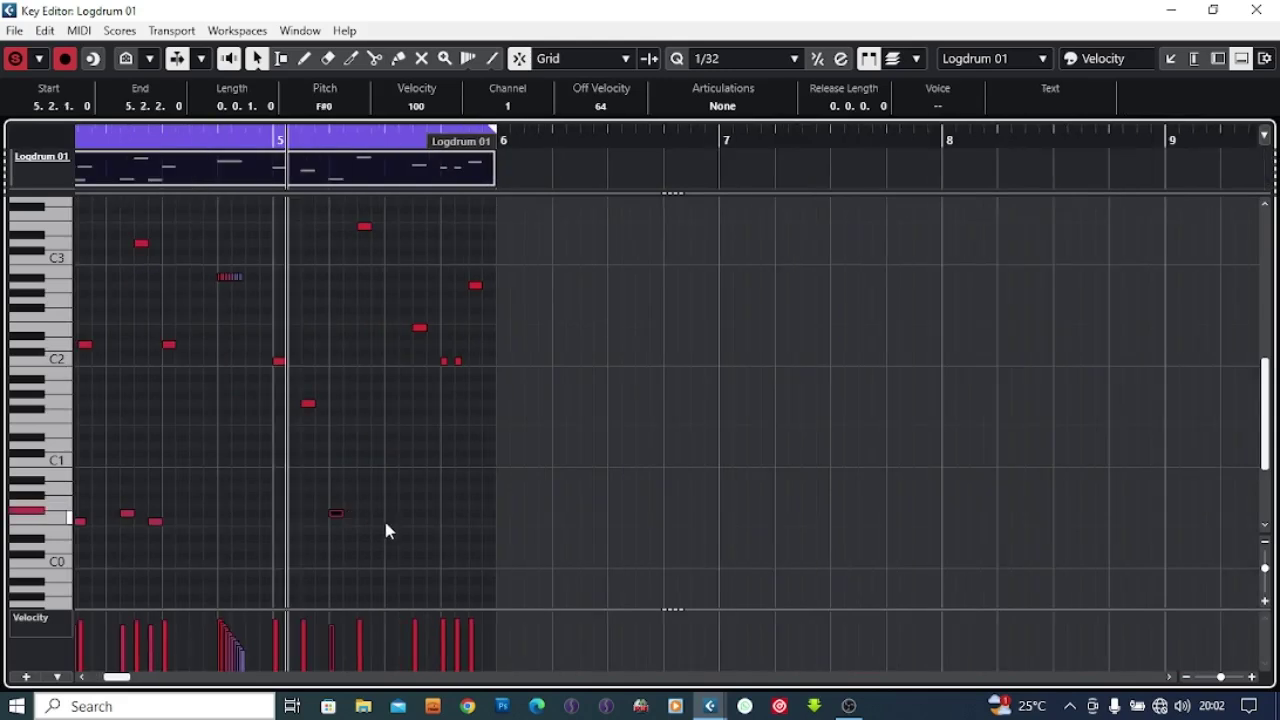
Add a sixteenth F0 note at 5.3.1 and an F#0 note in beat 4 of bar 5.
{"action": "double_click", "coordinate": [388, 522]}
{"action": "key", "text": "space"}
{"action": "key", "text": "space"}
{"action": "key", "text": "h"}
{"action": "key", "text": "h"}
{"action": "left_click_drag", "start_coordinate": [678, 505], "coordinate": [661, 516]}
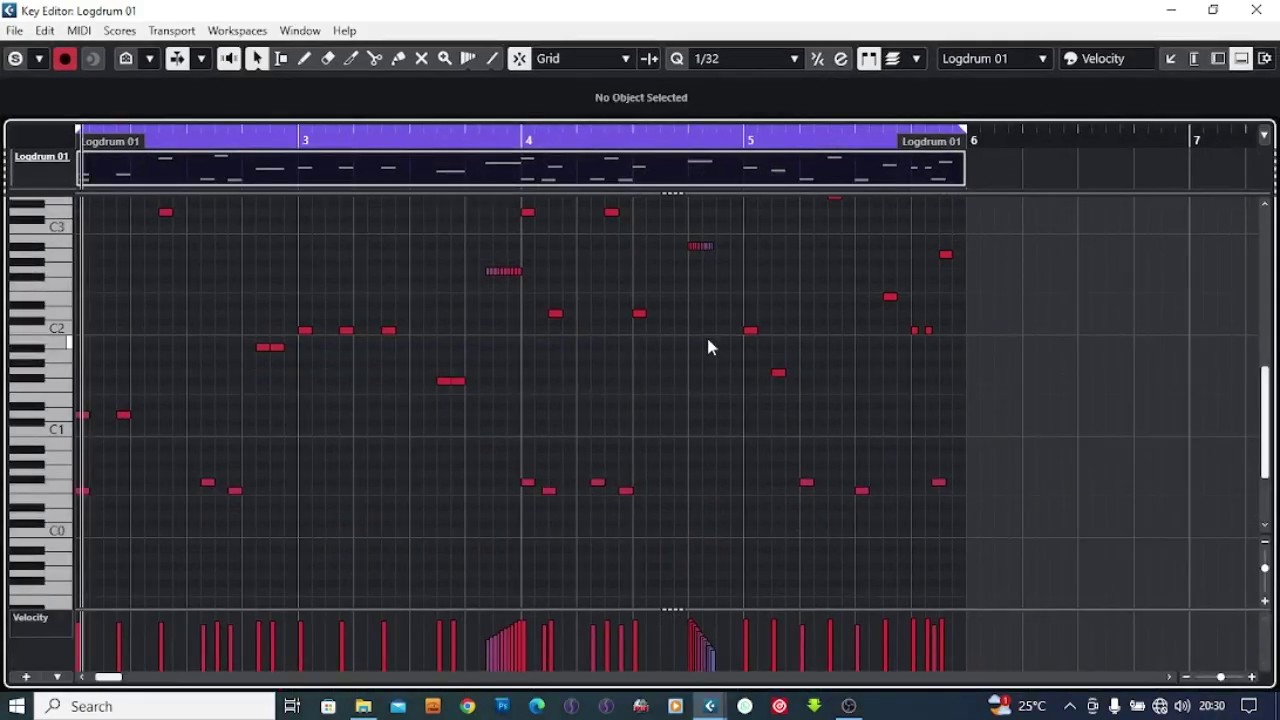
Play the full log drum pattern and dock its editor in the project window to examine the notes with the arrangement.
{"action": "key", "text": "g"}
{"action": "scroll", "coordinate": [558, 338], "scroll_direction": "up", "scroll_amount": 4}
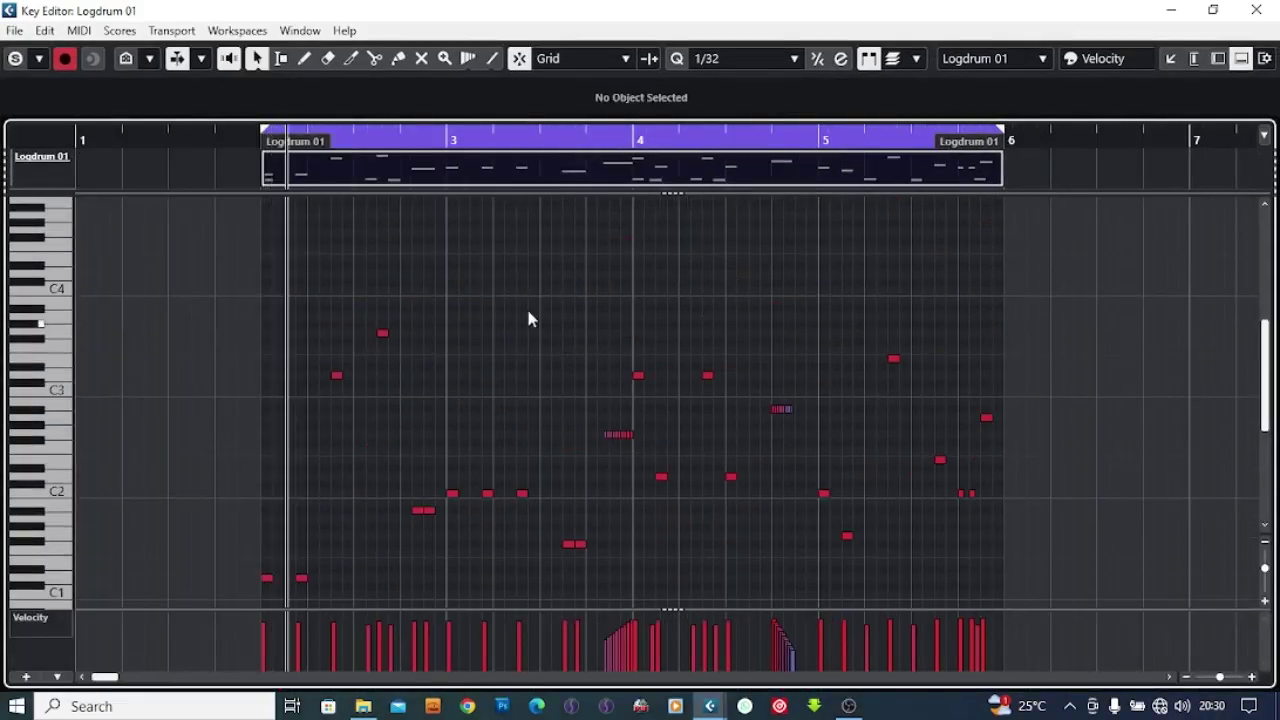
{"action": "key", "text": "space"}
{"action": "scroll", "coordinate": [545, 395], "scroll_direction": "down", "scroll_amount": 2}
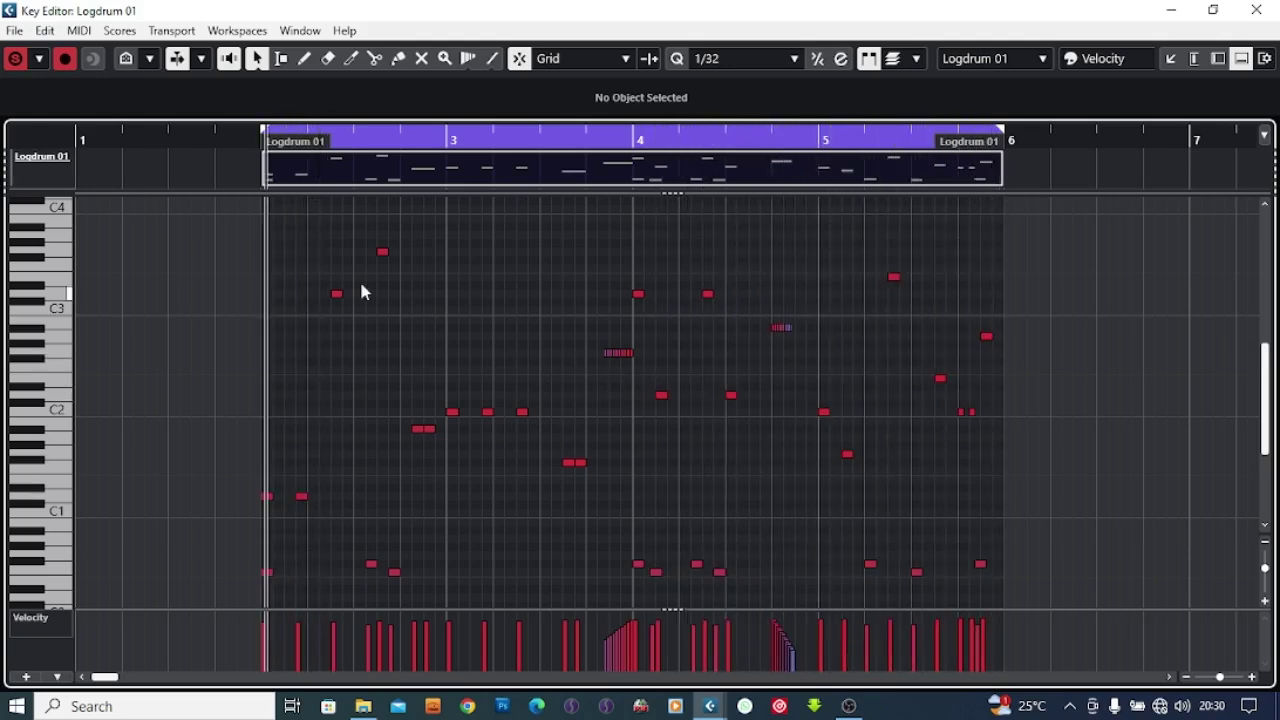
{"action": "left_click", "coordinate": [1172, 61]}
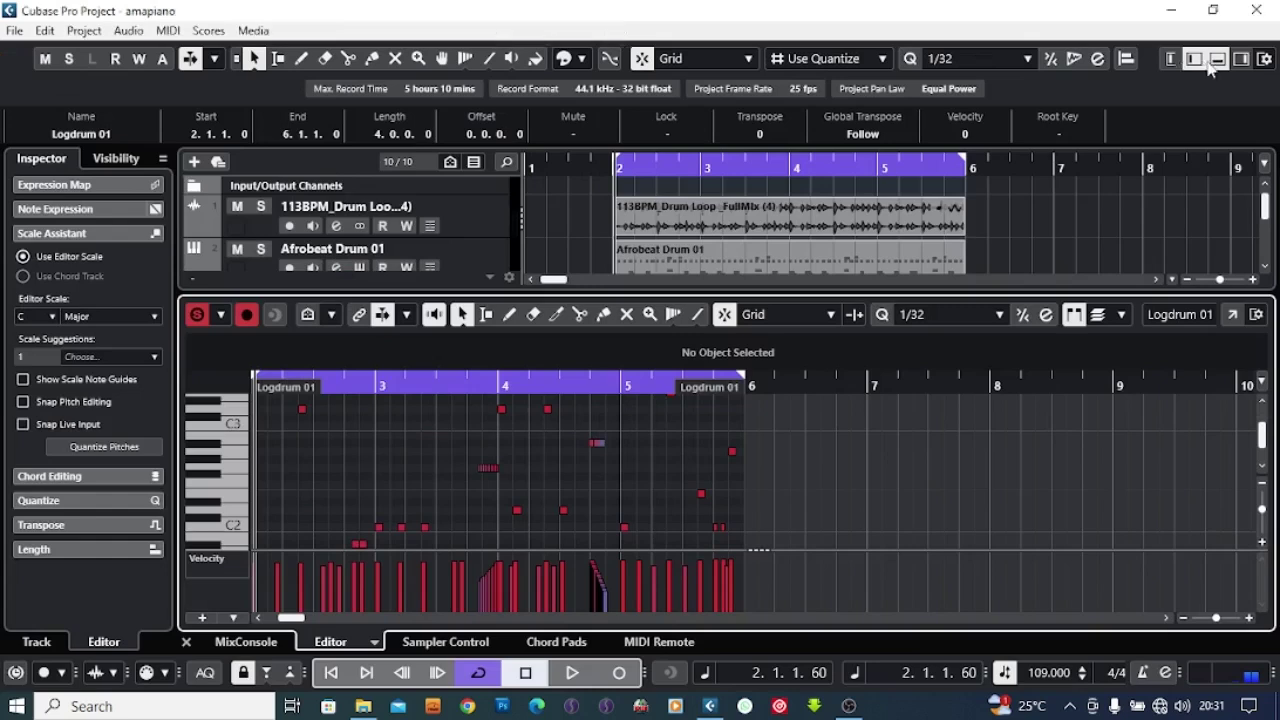
{"action": "scroll", "coordinate": [408, 452], "scroll_direction": "down", "scroll_amount": 1}
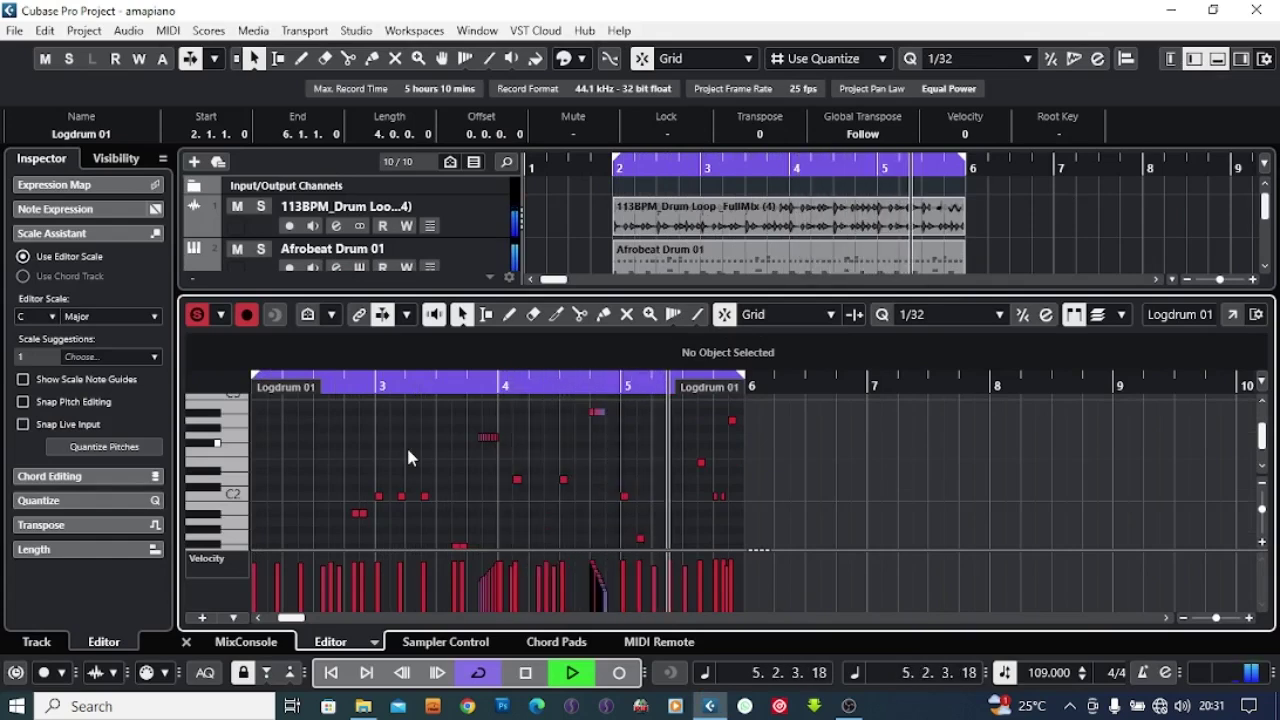
{"action": "scroll", "coordinate": [383, 458], "scroll_direction": "down", "scroll_amount": 1}
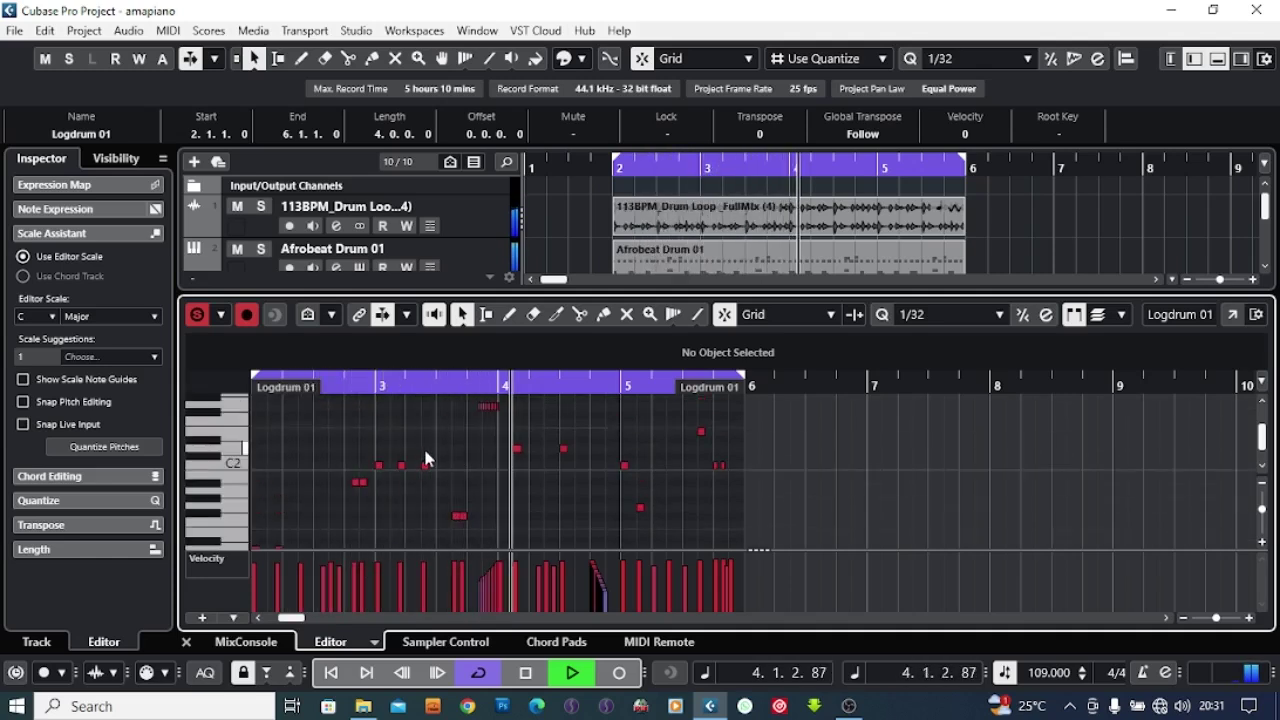
Close the docked log drum editor and restart playback of the full arrangement.
{"action": "left_click", "coordinate": [1217, 58]}
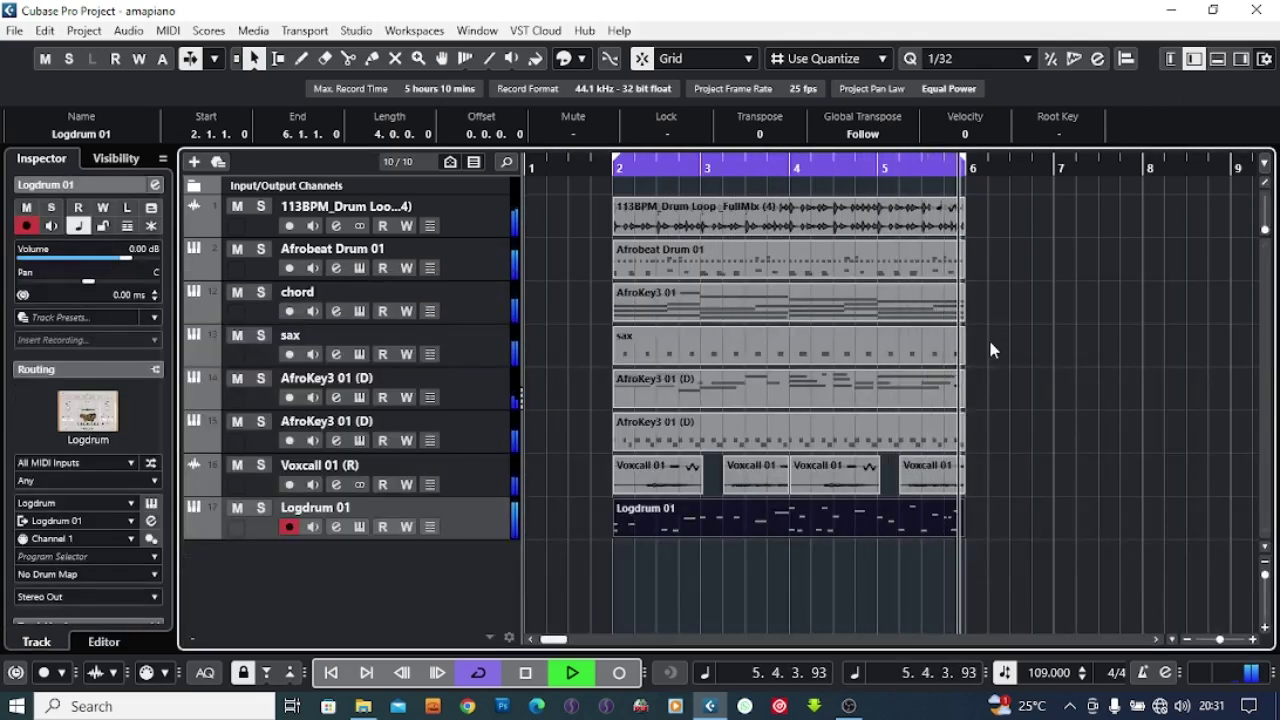
{"action": "key", "text": "space"}
{"action": "key", "text": "space"}
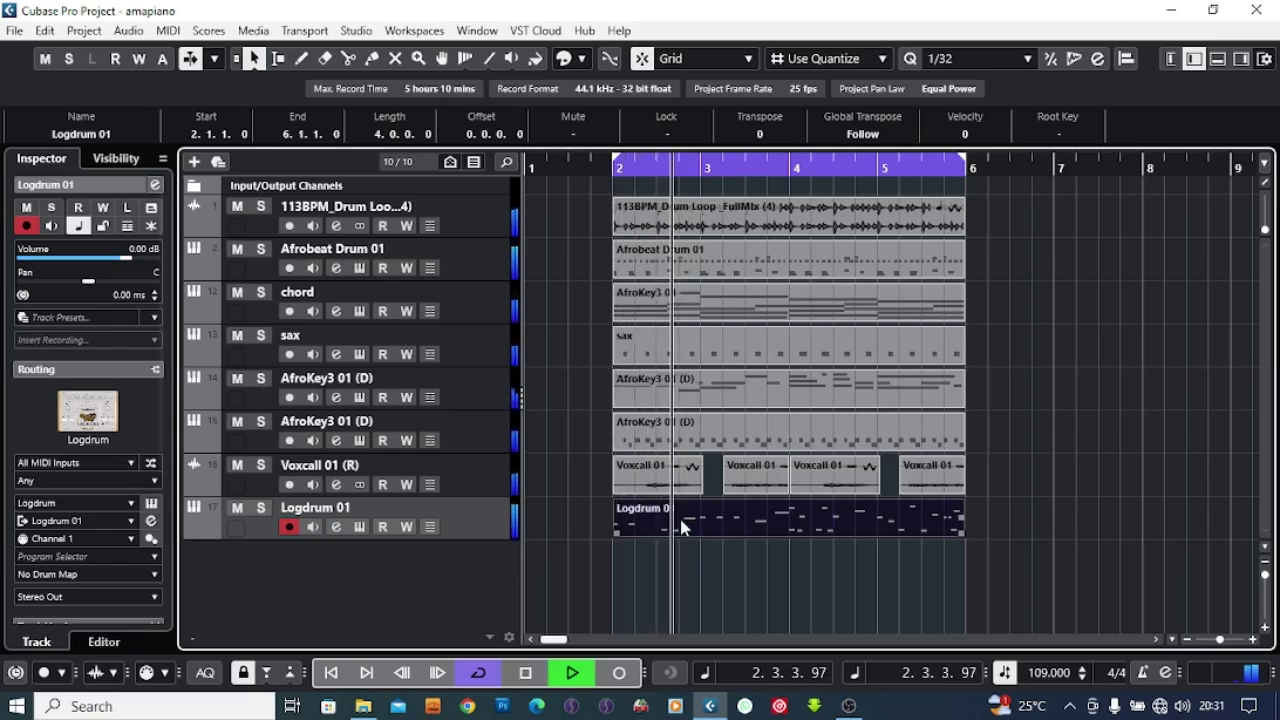
Reopen the Logdrum 01 part, examine its lower notes during playback, and close the editor.
{"action": "double_click", "coordinate": [658, 514]}
{"action": "scroll", "coordinate": [658, 518], "scroll_direction": "down", "scroll_amount": 3}
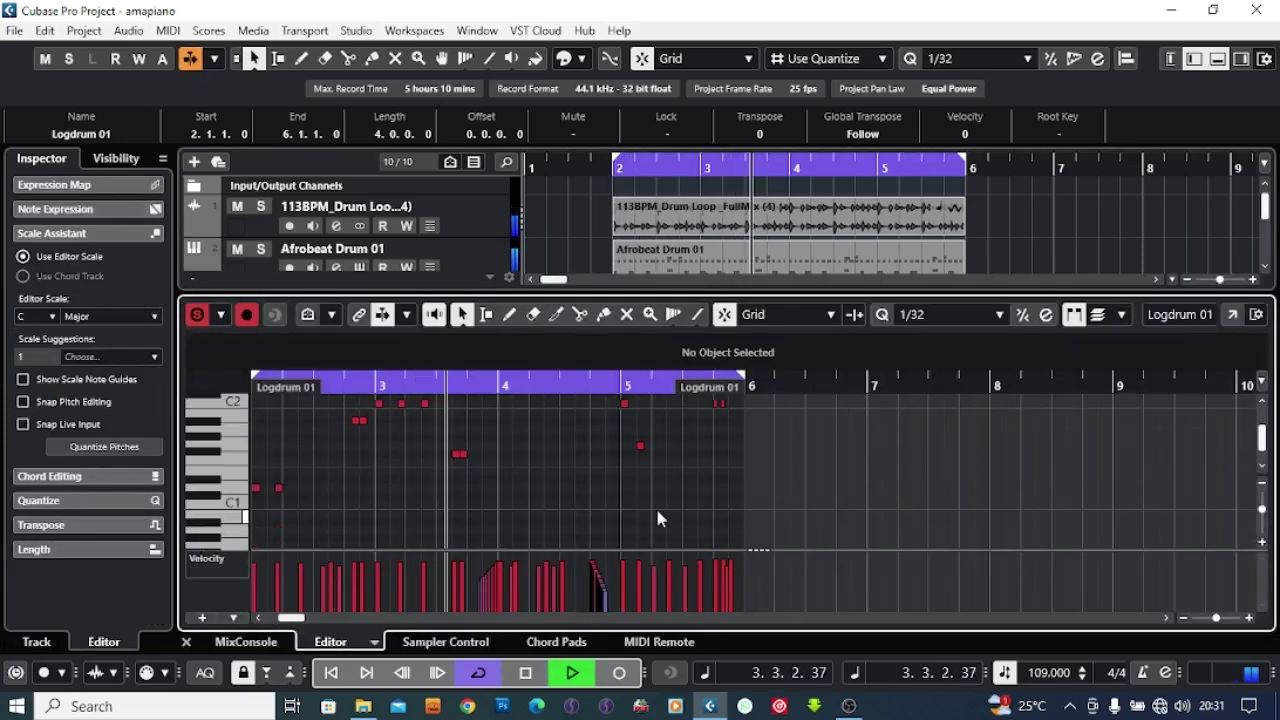
{"action": "scroll", "coordinate": [658, 518], "scroll_direction": "down", "scroll_amount": 3}
{"action": "scroll", "coordinate": [658, 518], "scroll_direction": "up", "scroll_amount": 6}
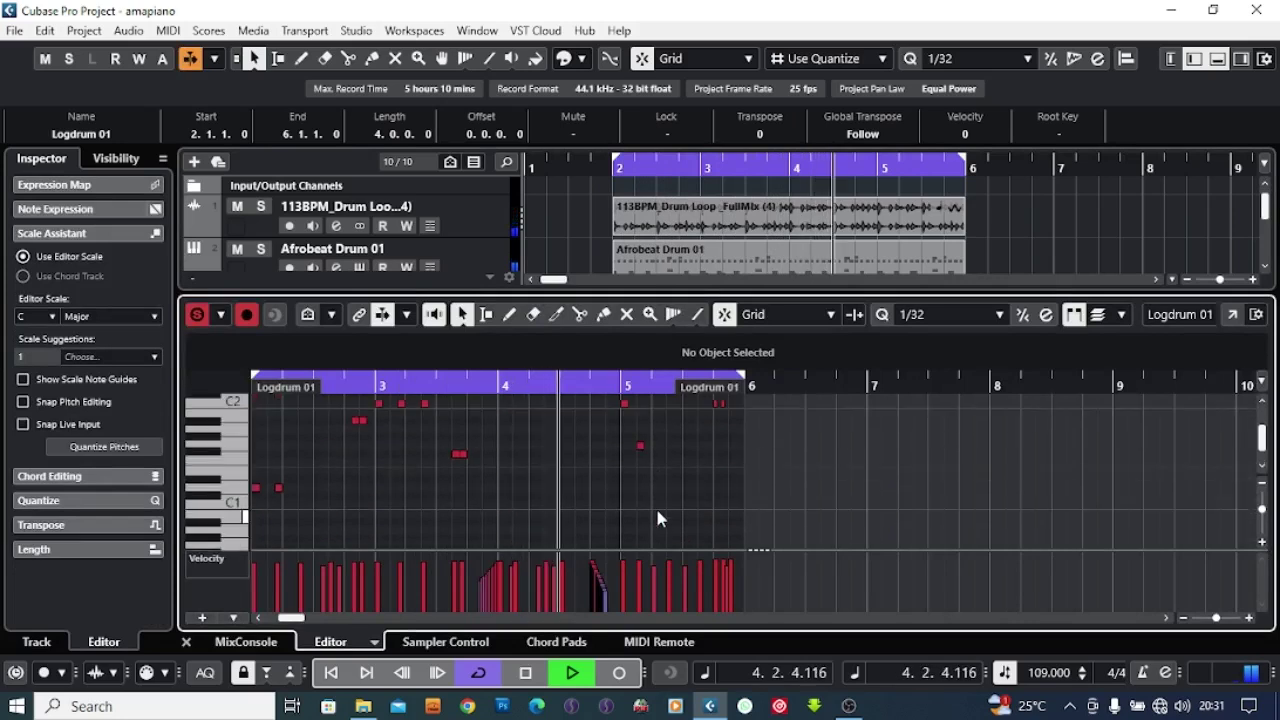
{"action": "left_click", "coordinate": [1218, 60]}
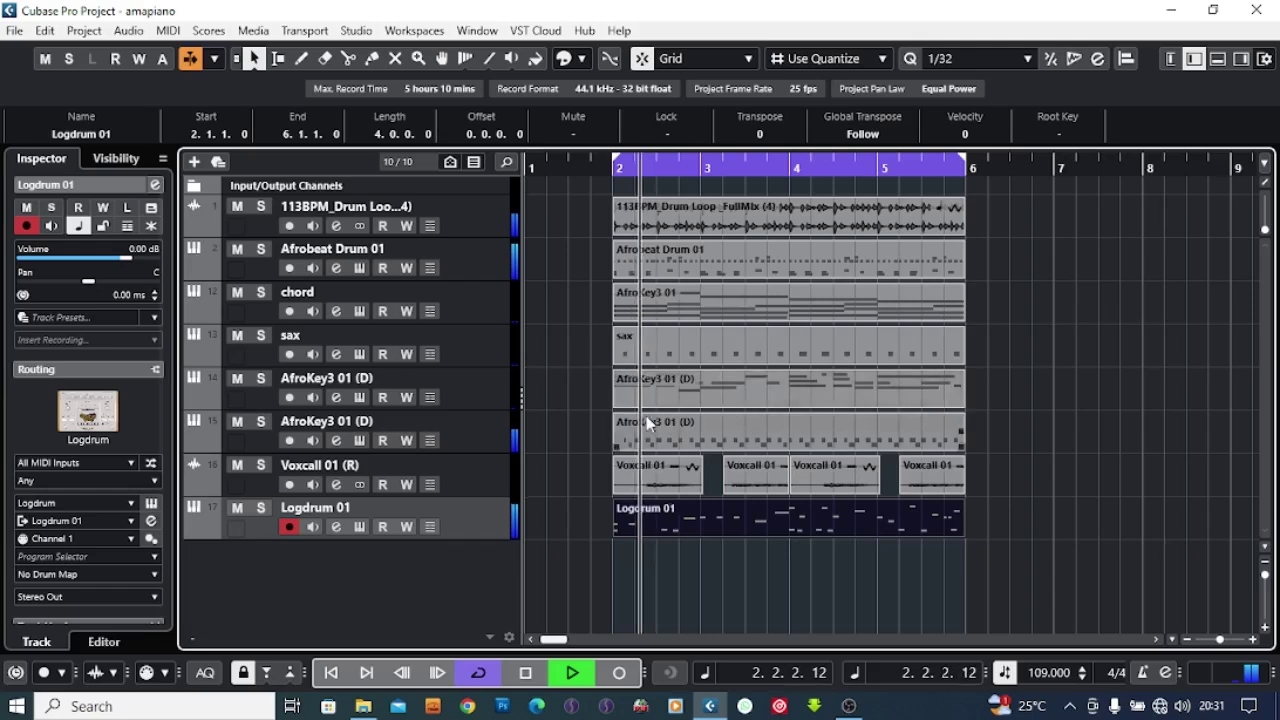